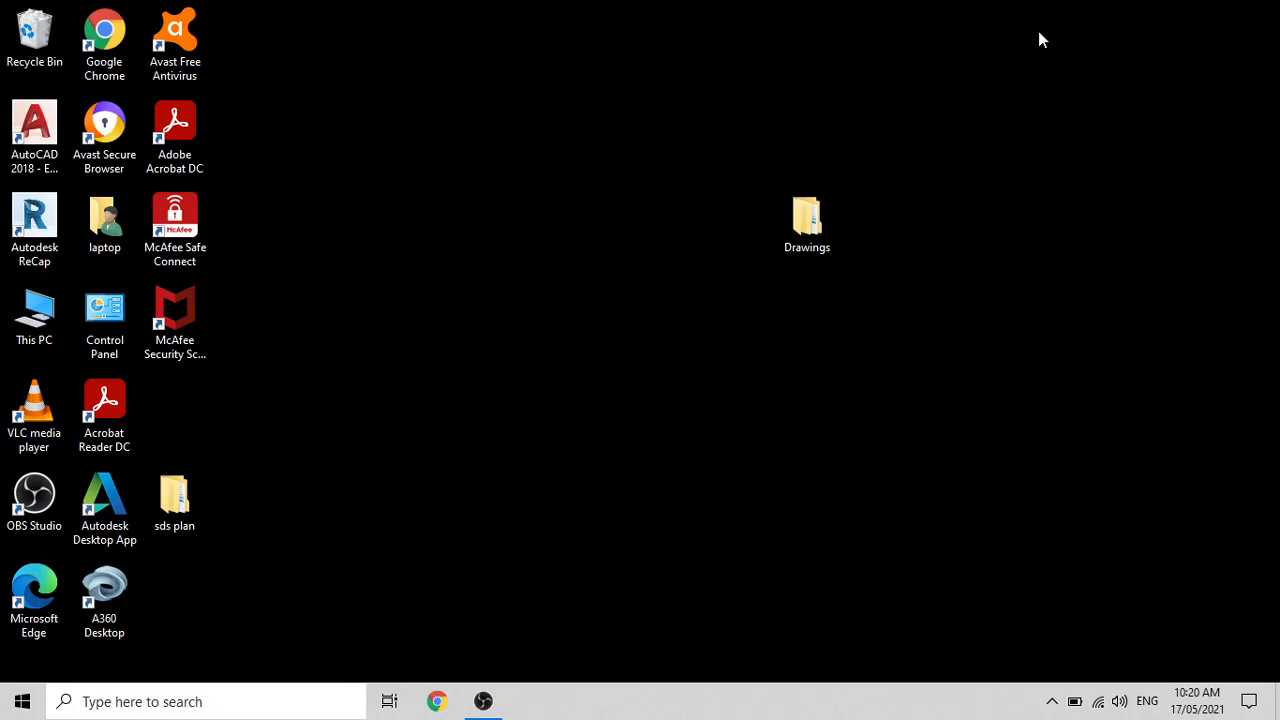
# Look at the subfolders inside the Drawings folder on the desktop, close it and refresh the desktop
pyautogui.doubleClick(806, 224)
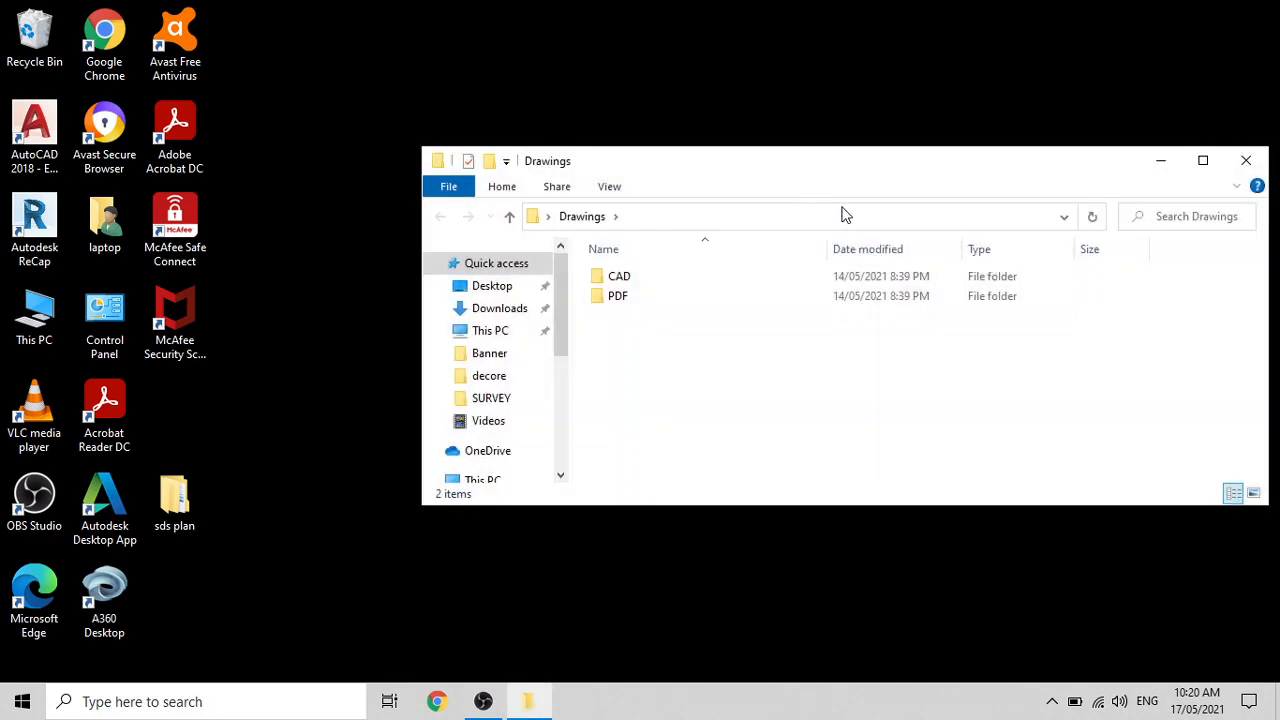
pyautogui.click(1246, 160)
pyautogui.rightClick(497, 160)
pyautogui.click(535, 212)
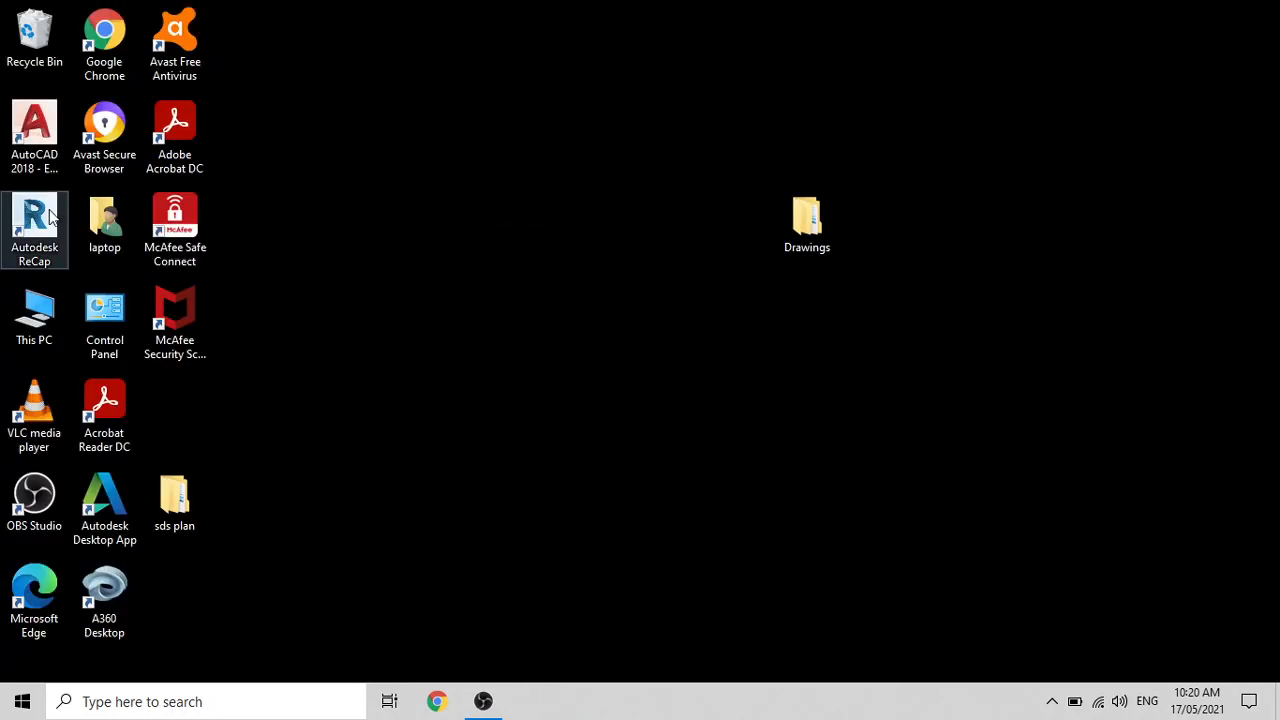
# Launch AutoCAD 2018 and create a new drawing with no template, using metric units
pyautogui.doubleClick(38, 135)
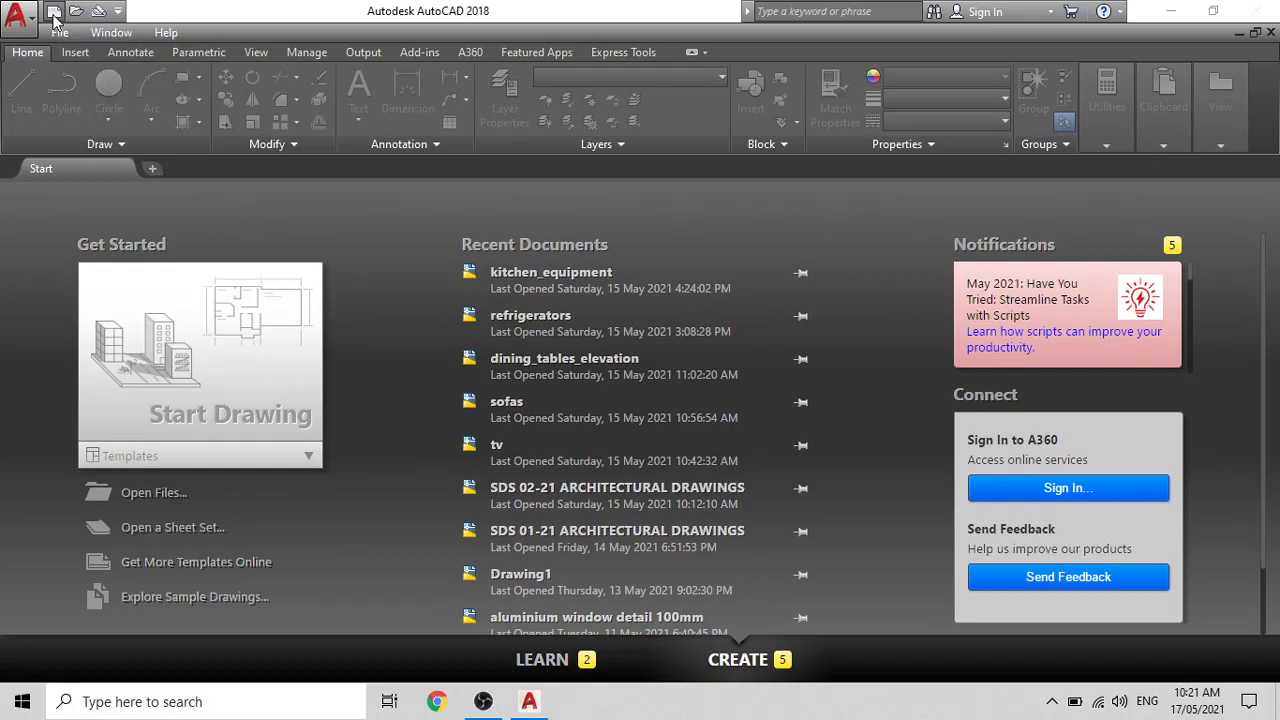
pyautogui.click(54, 14)
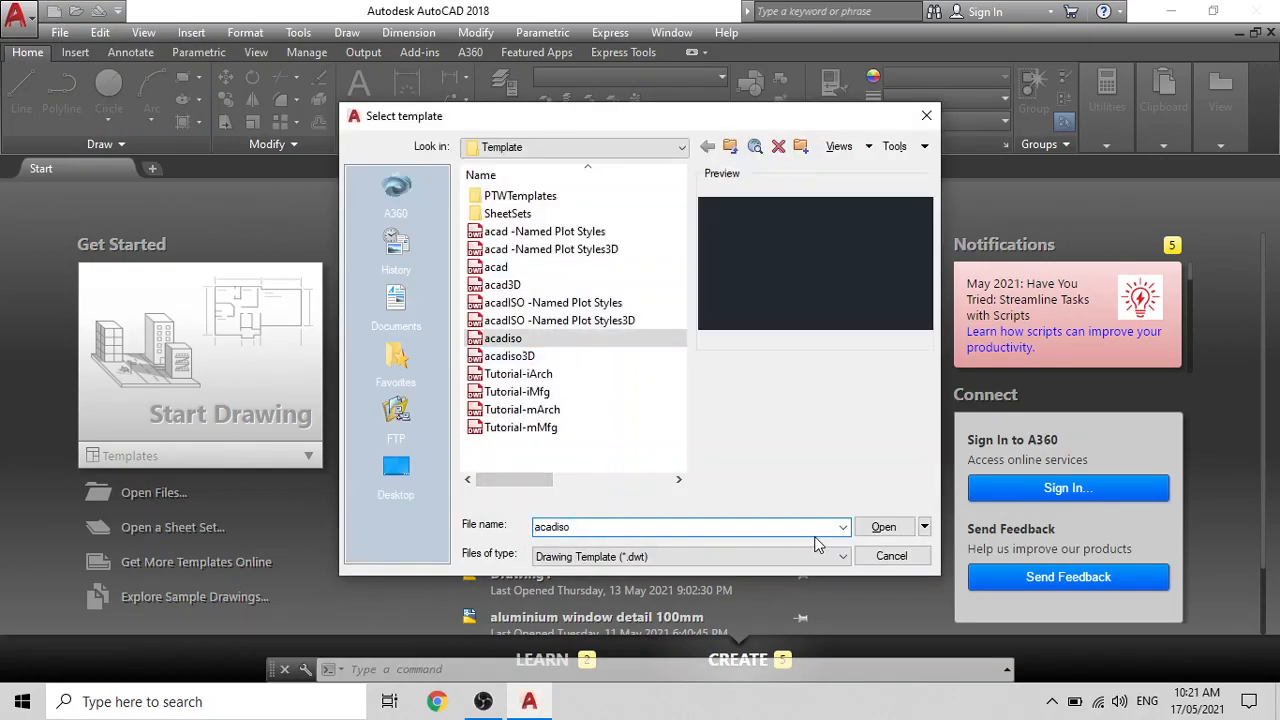
pyautogui.click(925, 528)
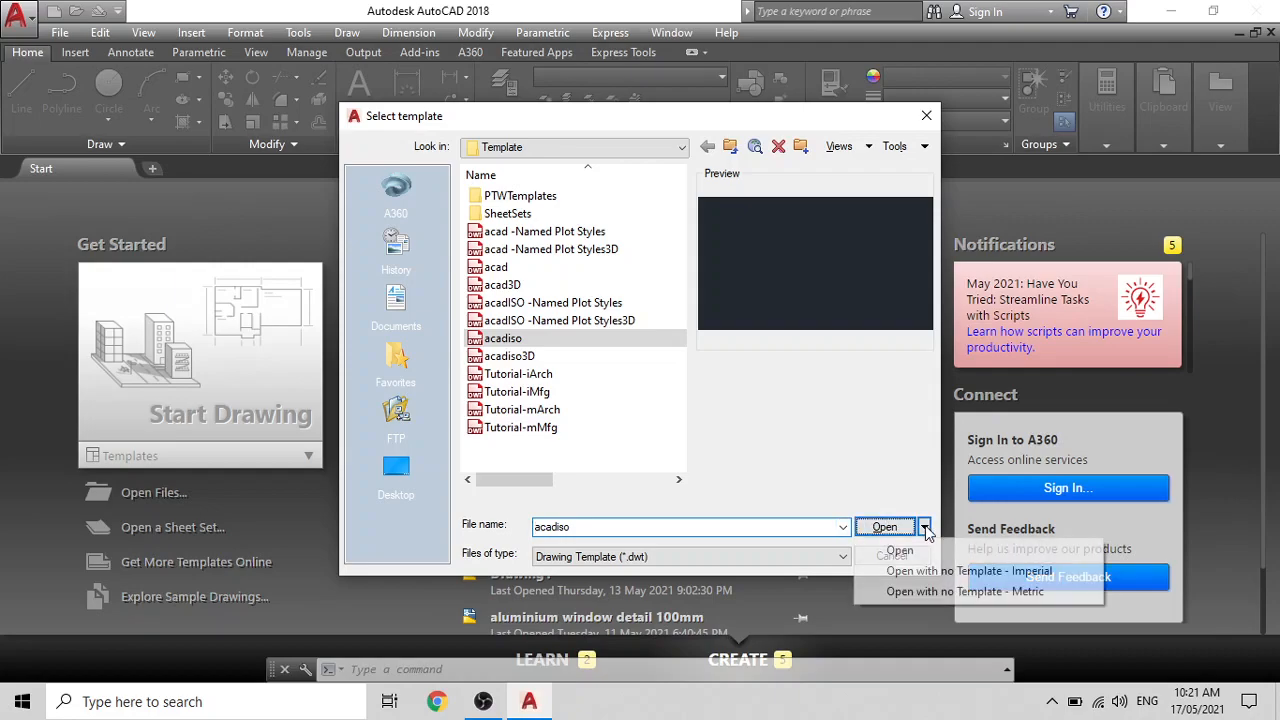
pyautogui.click(902, 592)
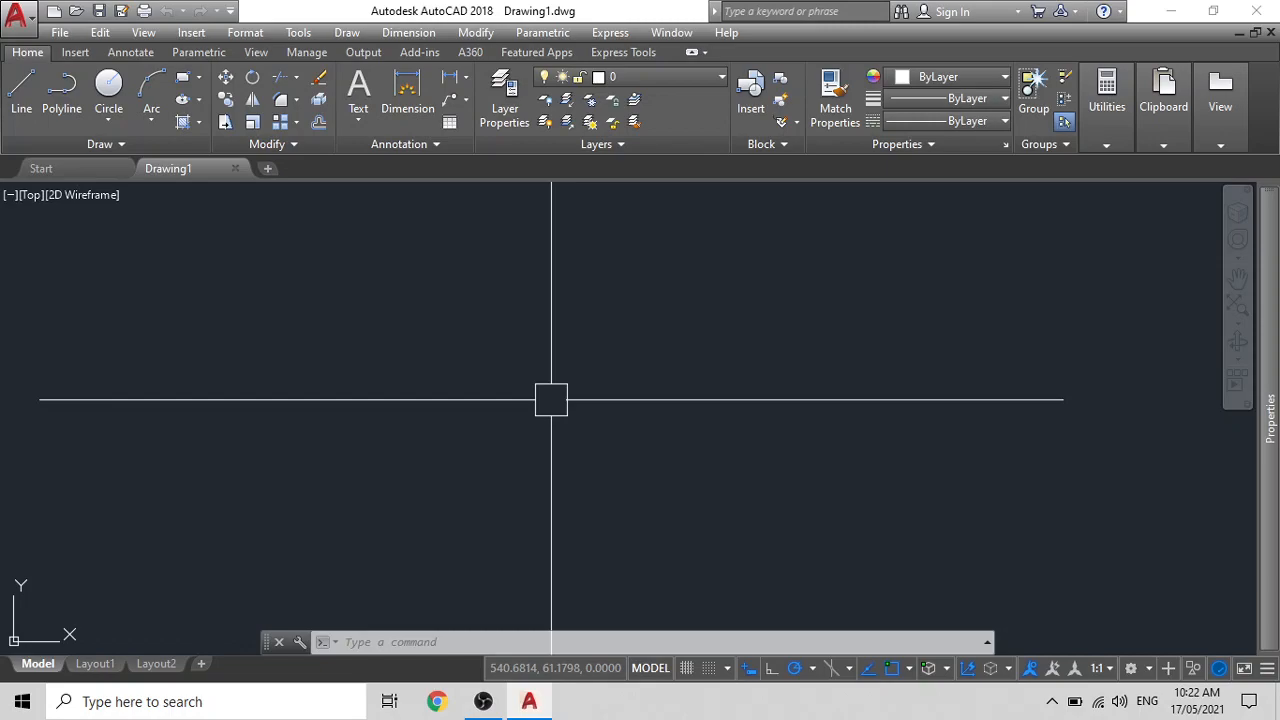
# Turn on the drawing grid and set the crosshair size to 80 in the display options
pyautogui.press('F7')
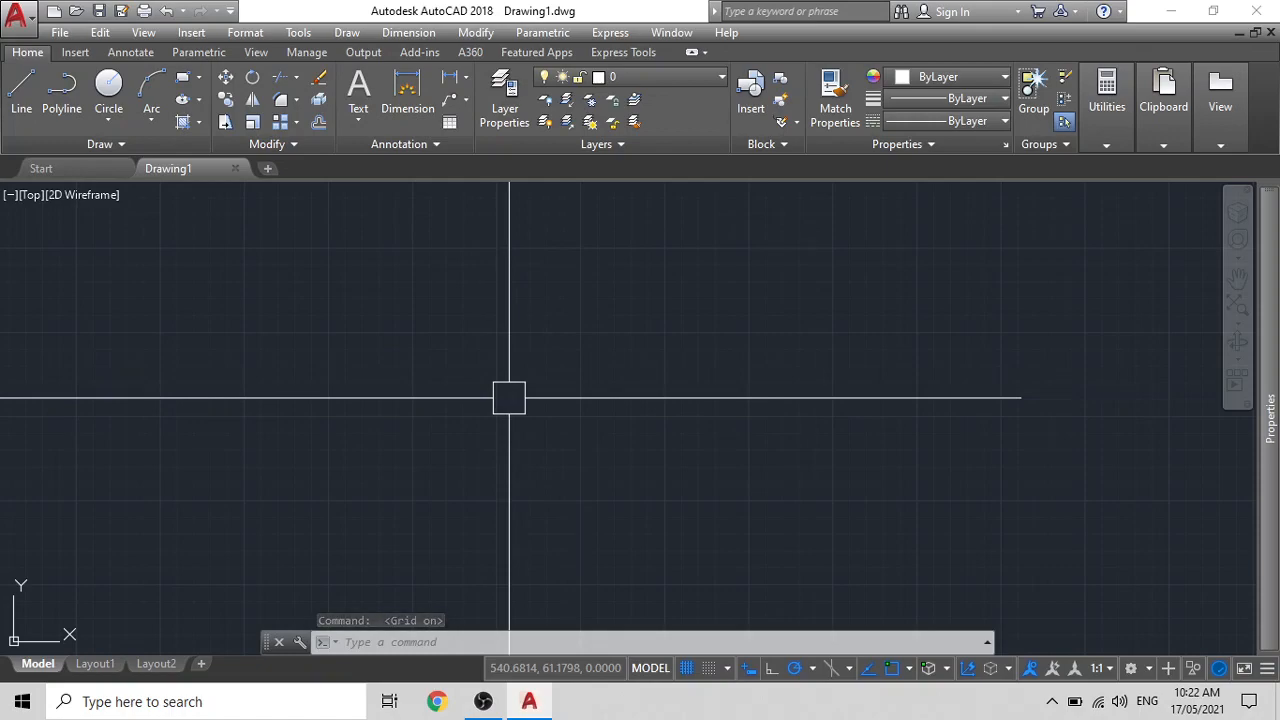
pyautogui.write('op')
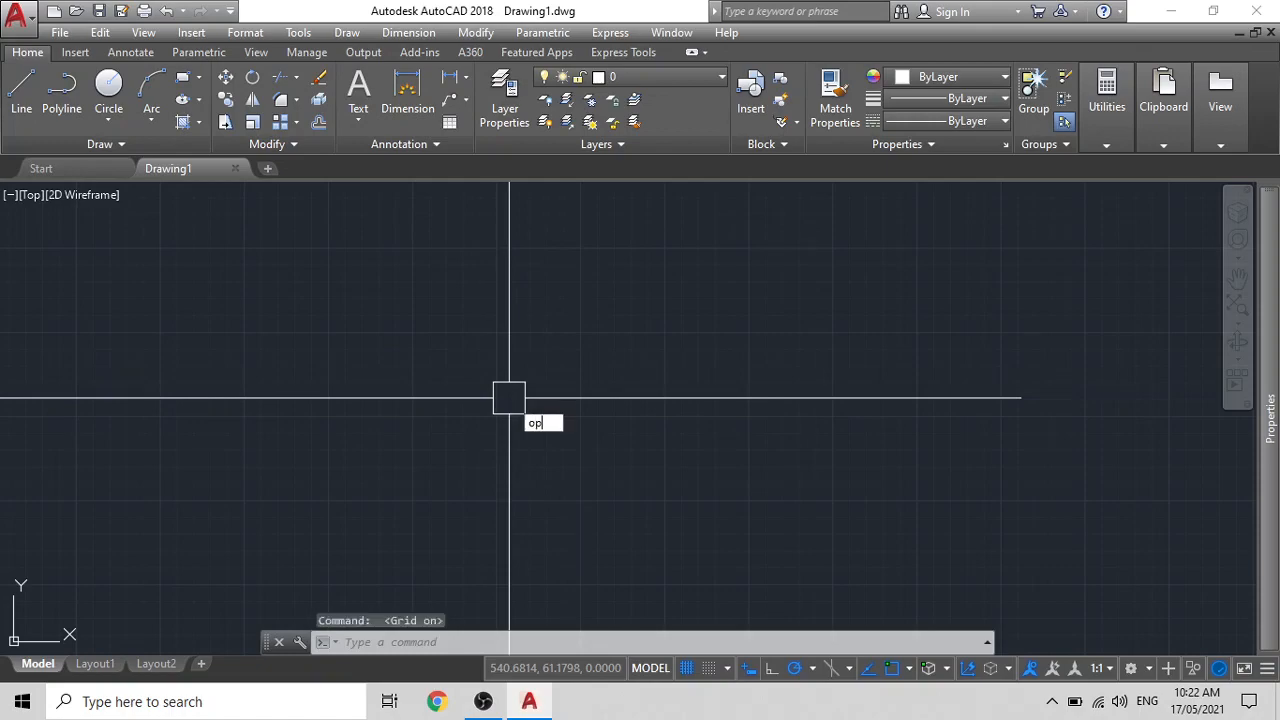
pyautogui.press('Return')
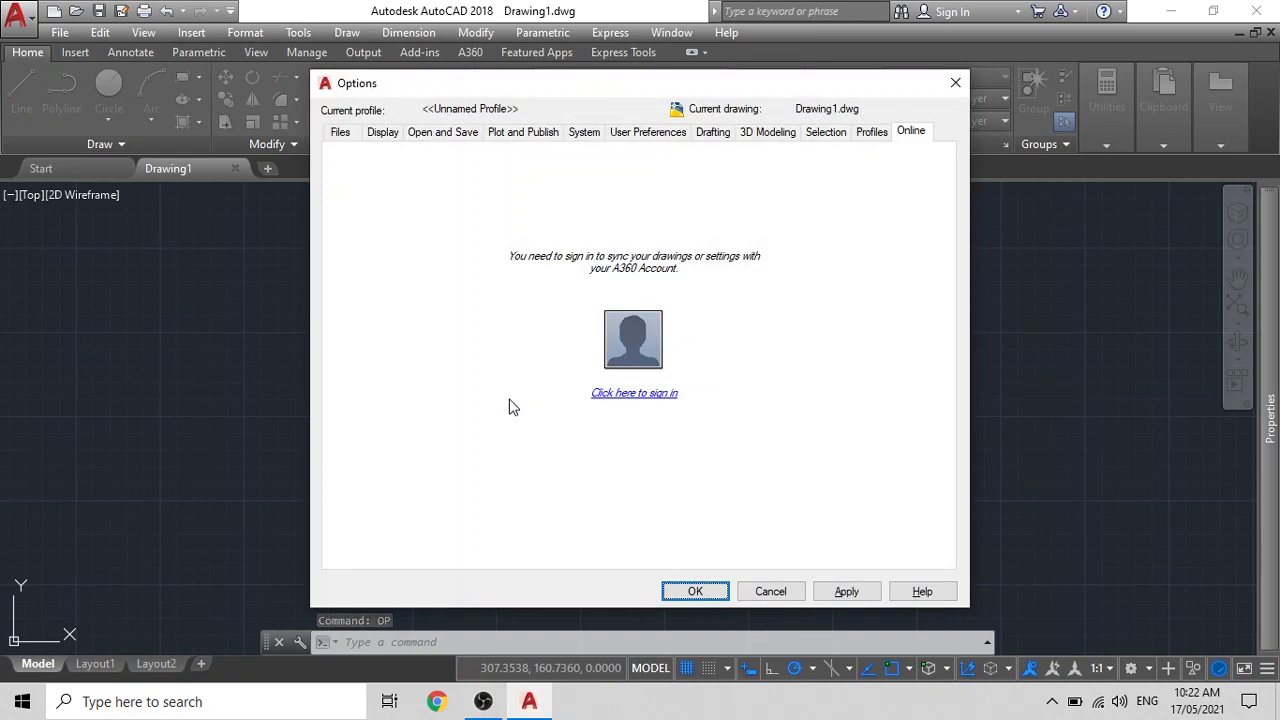
pyautogui.click(388, 136)
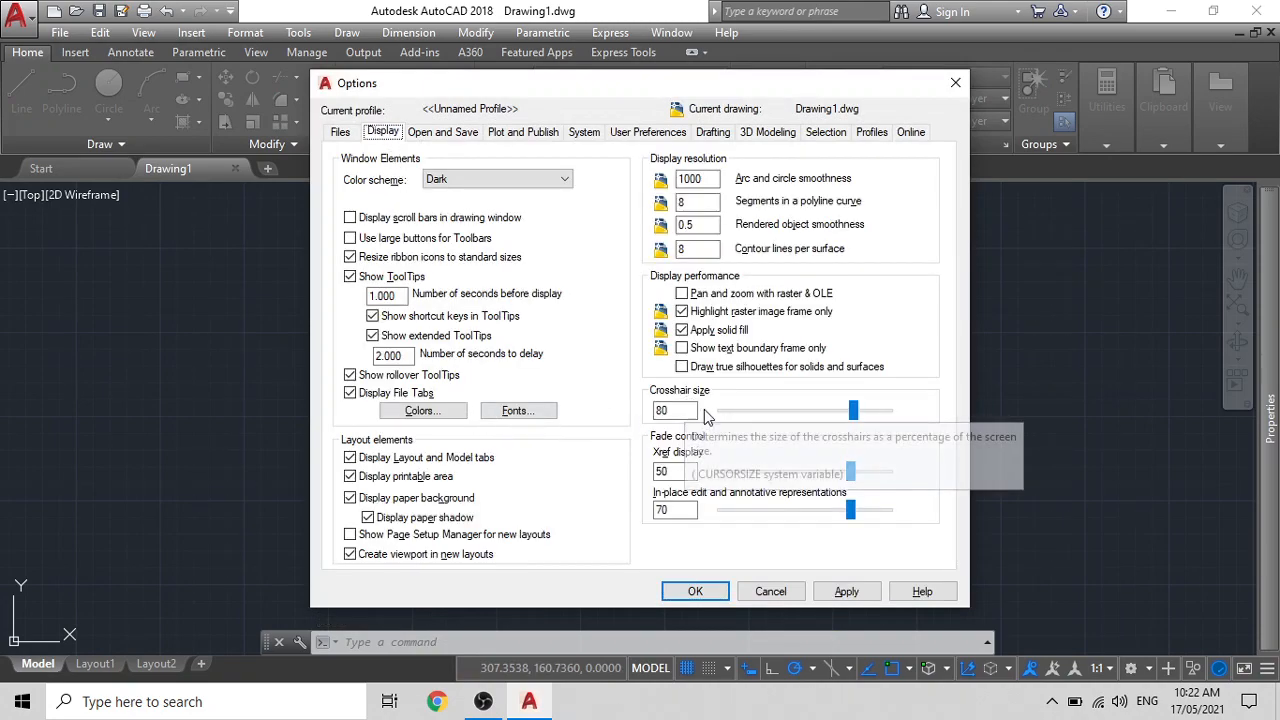
pyautogui.doubleClick(663, 411)
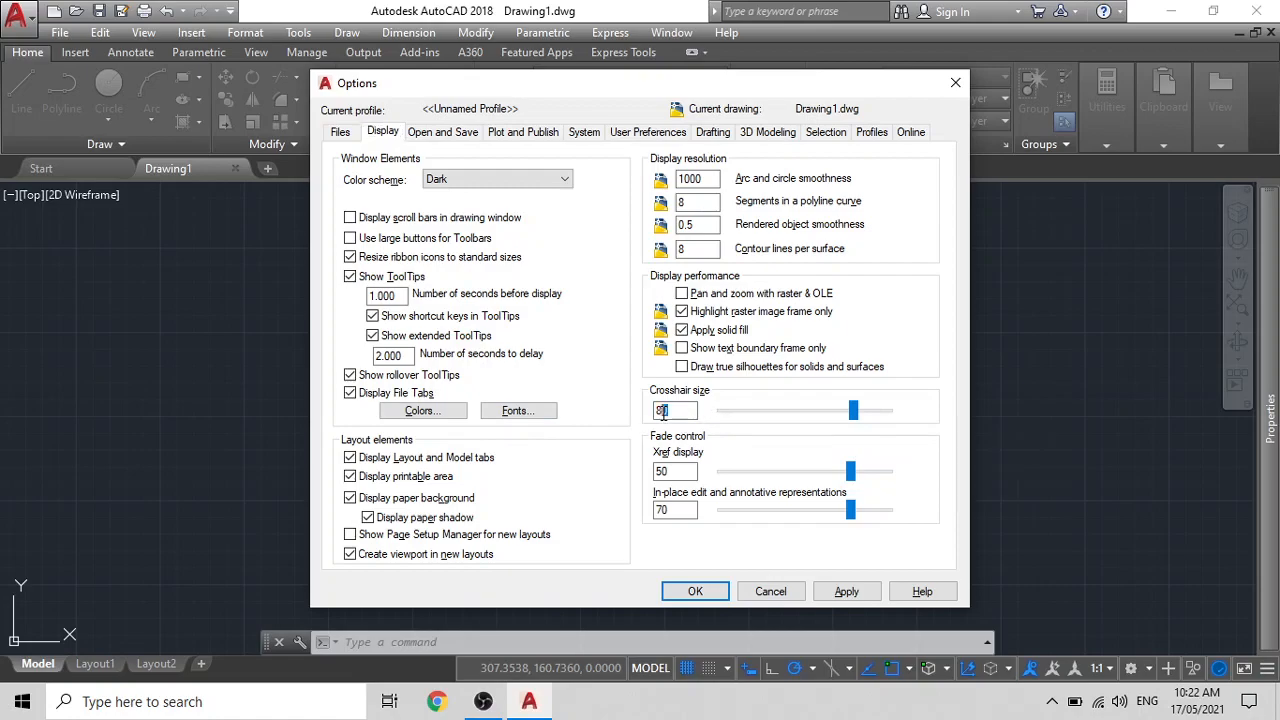
pyautogui.press('BackSpace')
pyautogui.write('80')
# Set the default save format to AutoCAD 2018 Drawing (*.dwg) and the automatic save interval to 5 minutes
pyautogui.click(440, 132)
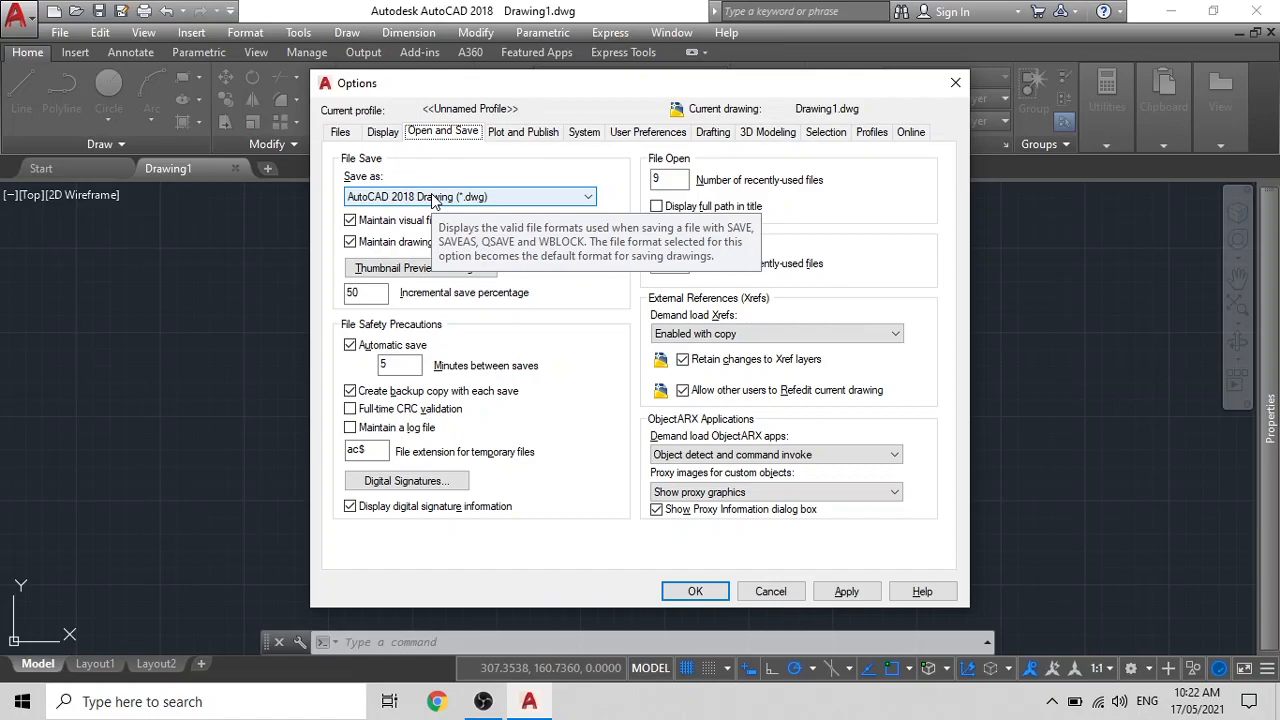
pyautogui.click(432, 197)
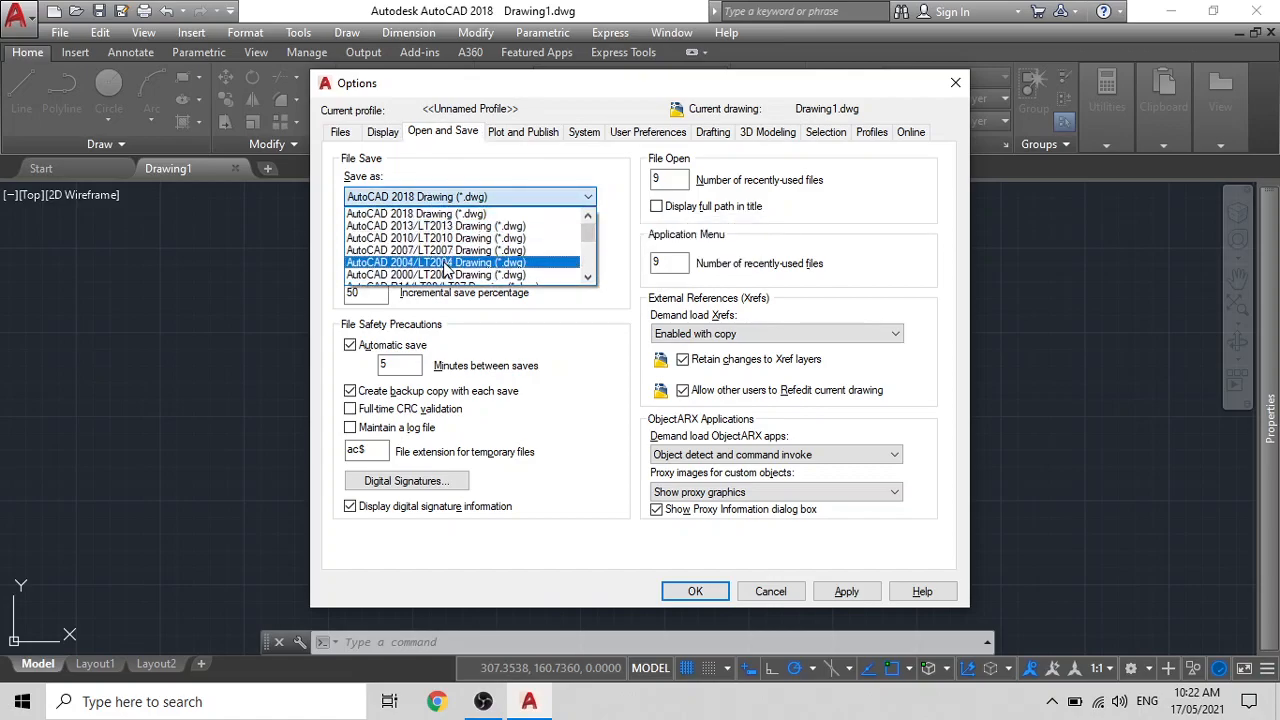
pyautogui.click(440, 214)
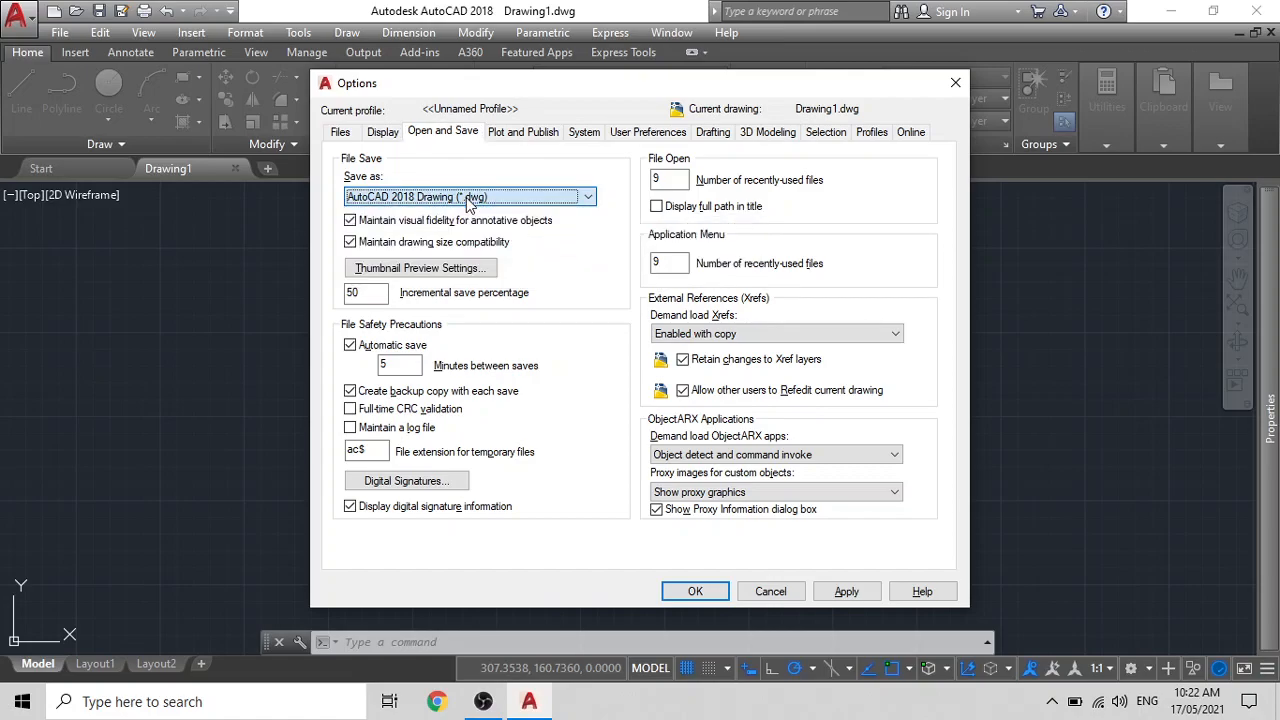
pyautogui.click(397, 364)
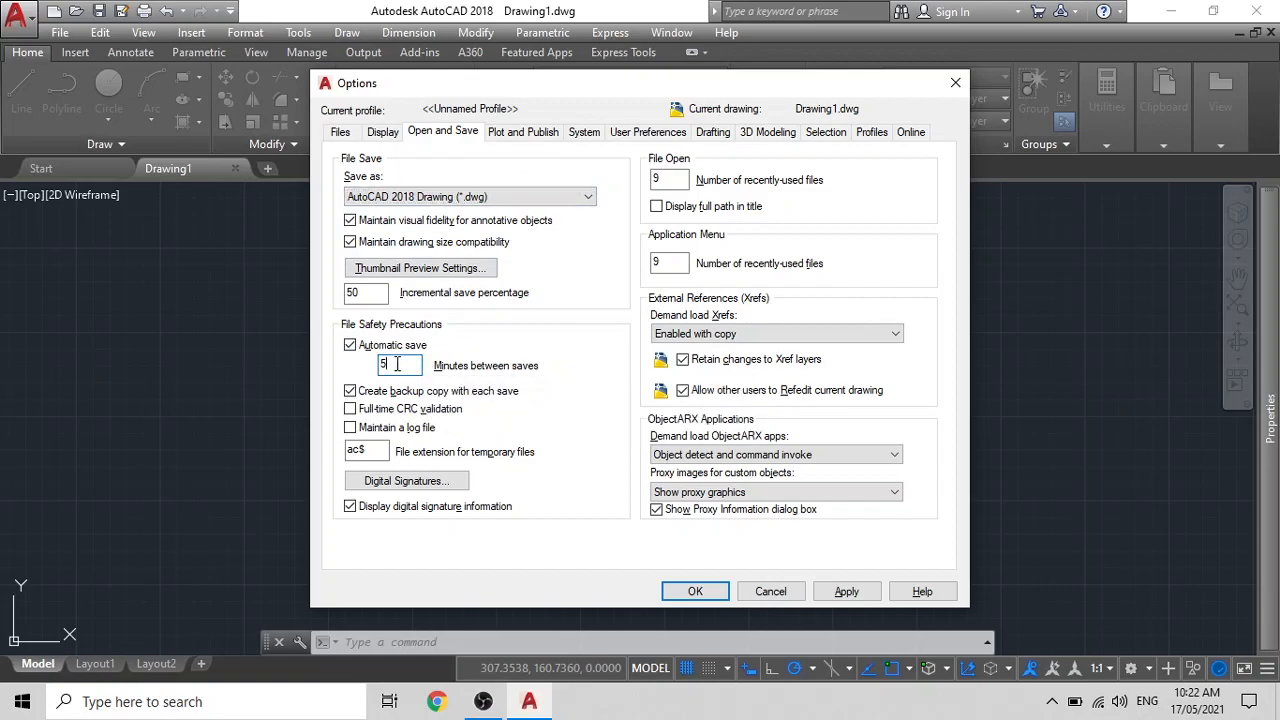
pyautogui.press('BackSpace')
pyautogui.write('5')
# Set DWG To PDF.pc3 as the default output device for plotting new drawings
pyautogui.click(522, 132)
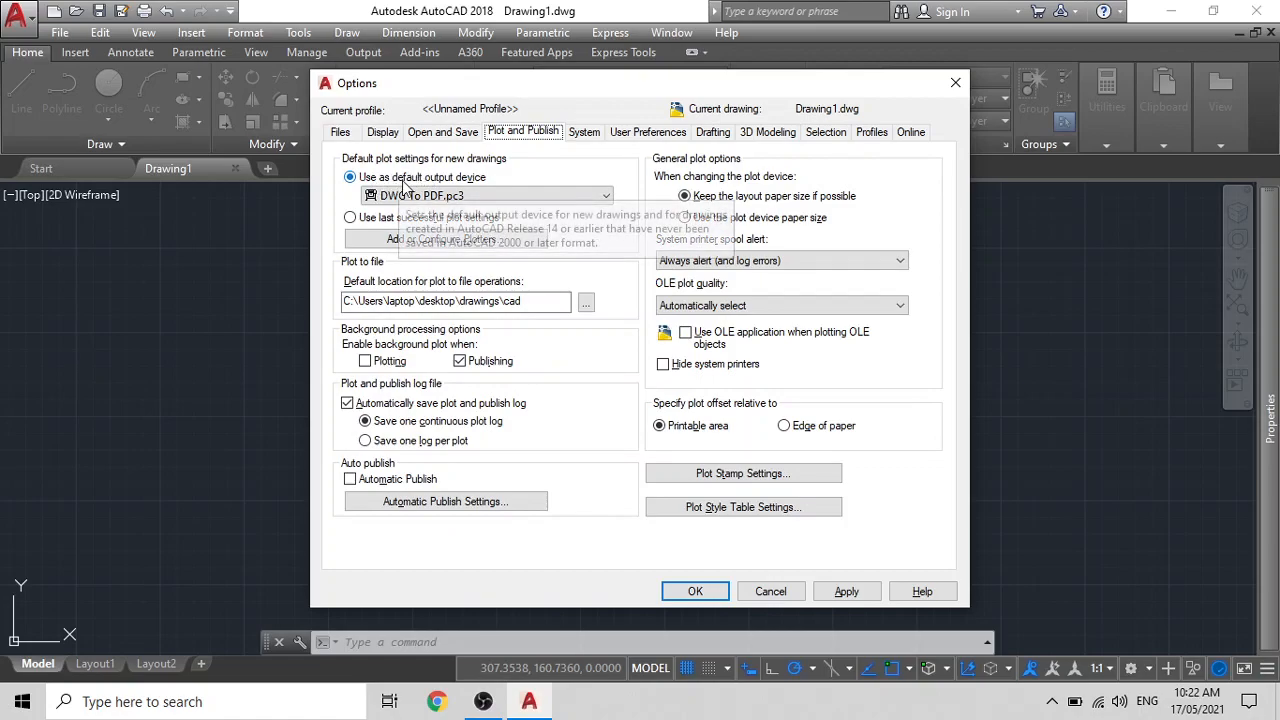
pyautogui.click(606, 197)
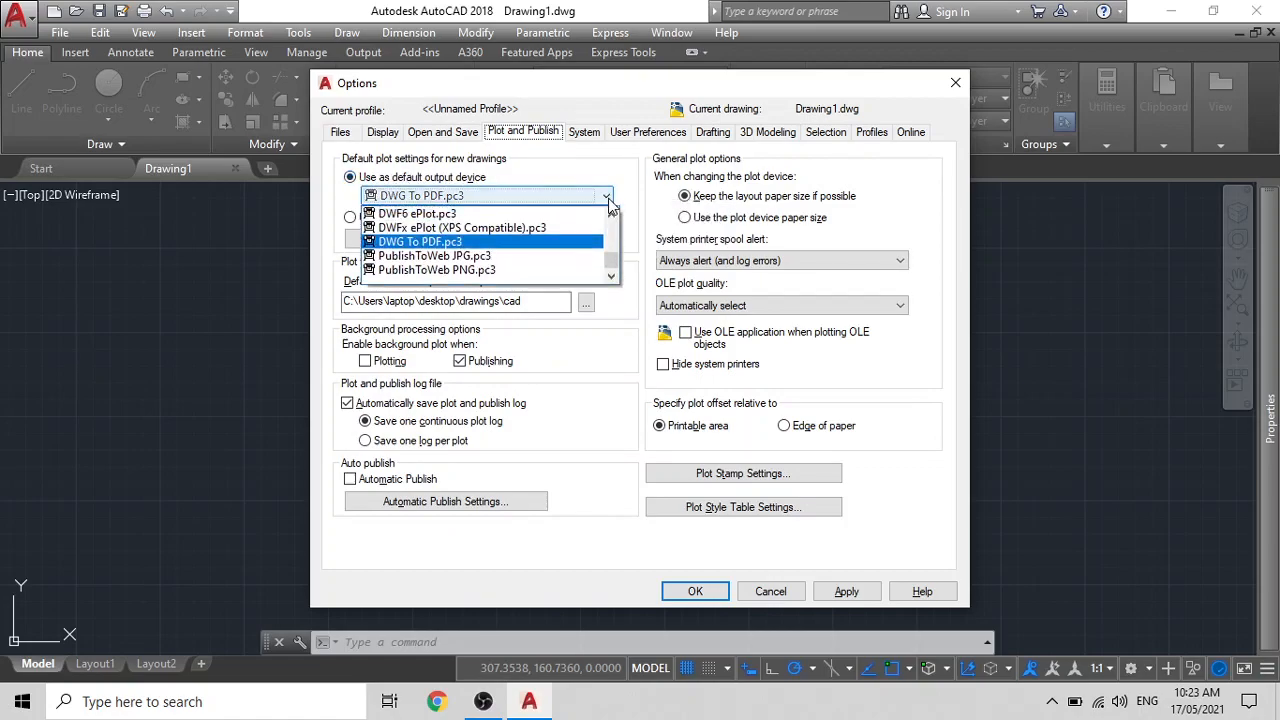
pyautogui.click(453, 243)
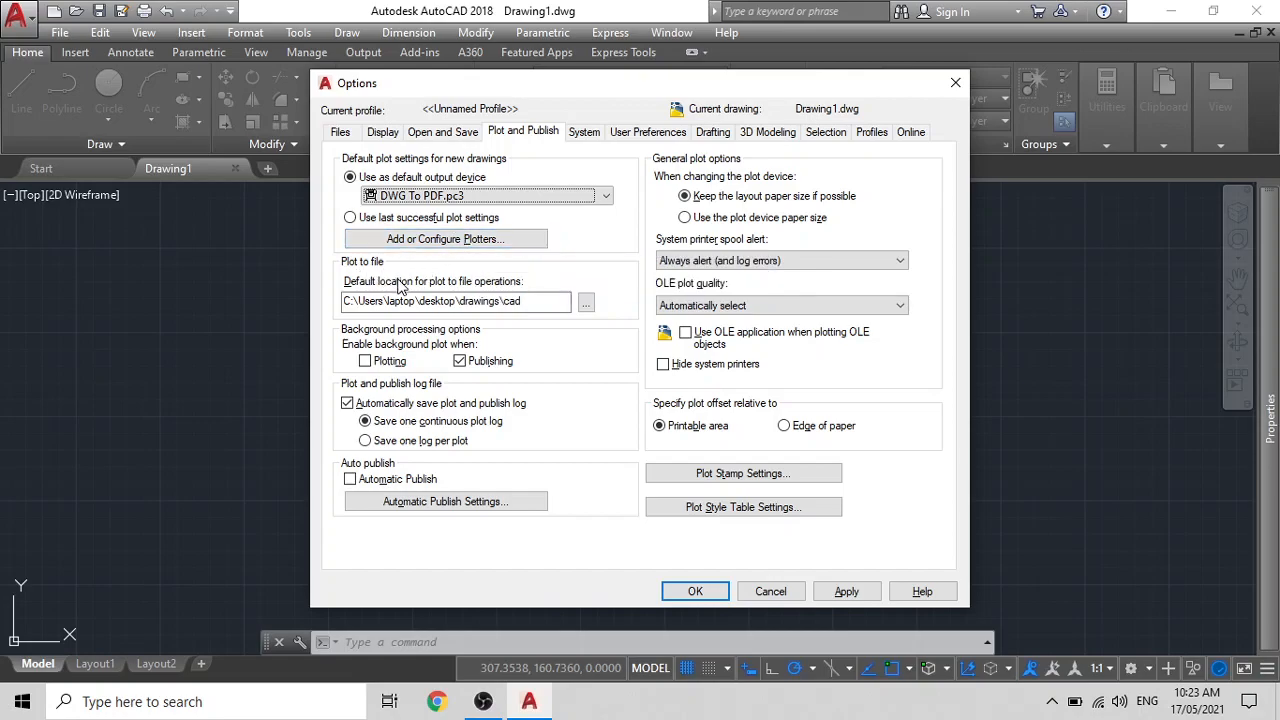
# Set the default plot-to-file location to the CAD folder inside the desktop's Drawings folder
pyautogui.click(587, 304)
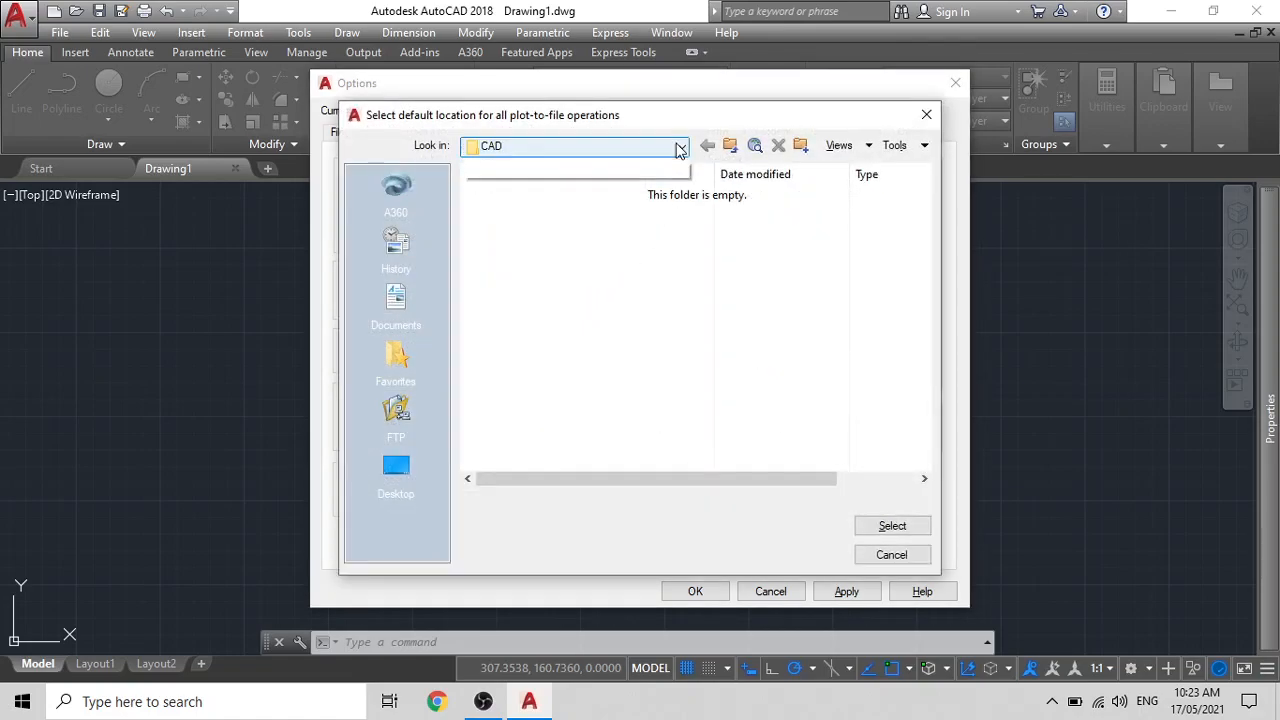
pyautogui.click(681, 146)
pyautogui.click(594, 166)
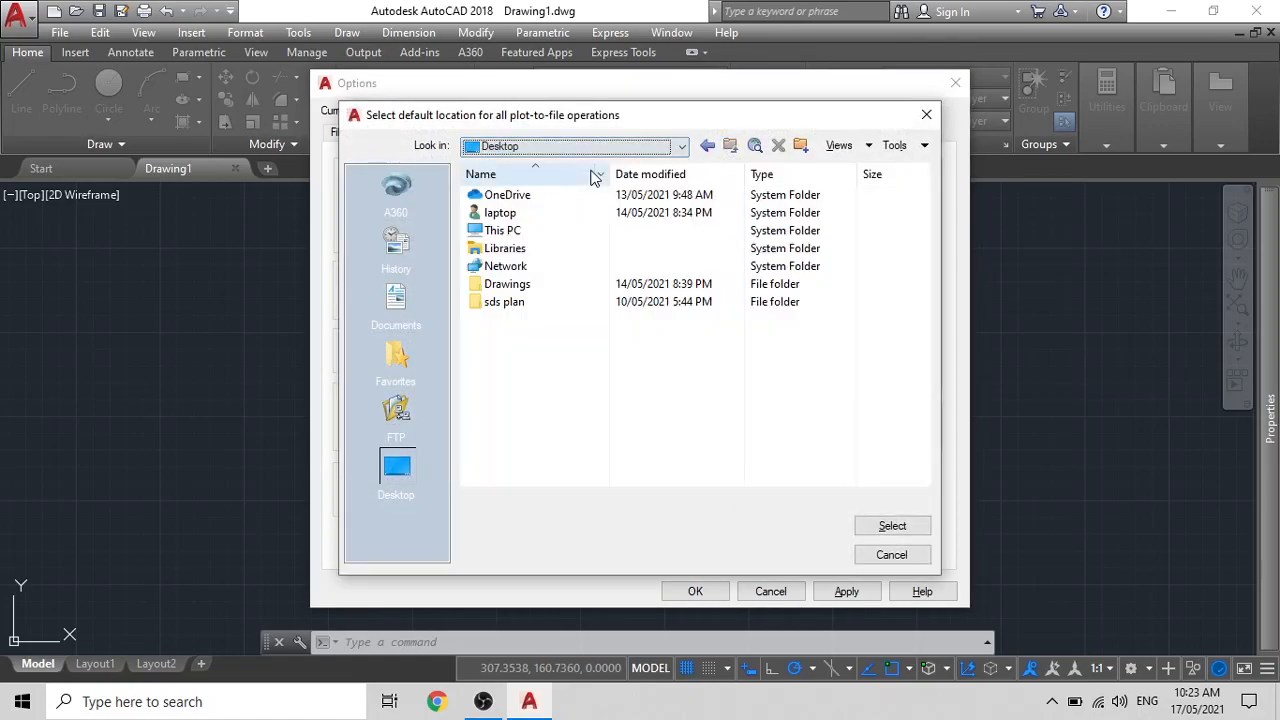
pyautogui.doubleClick(534, 286)
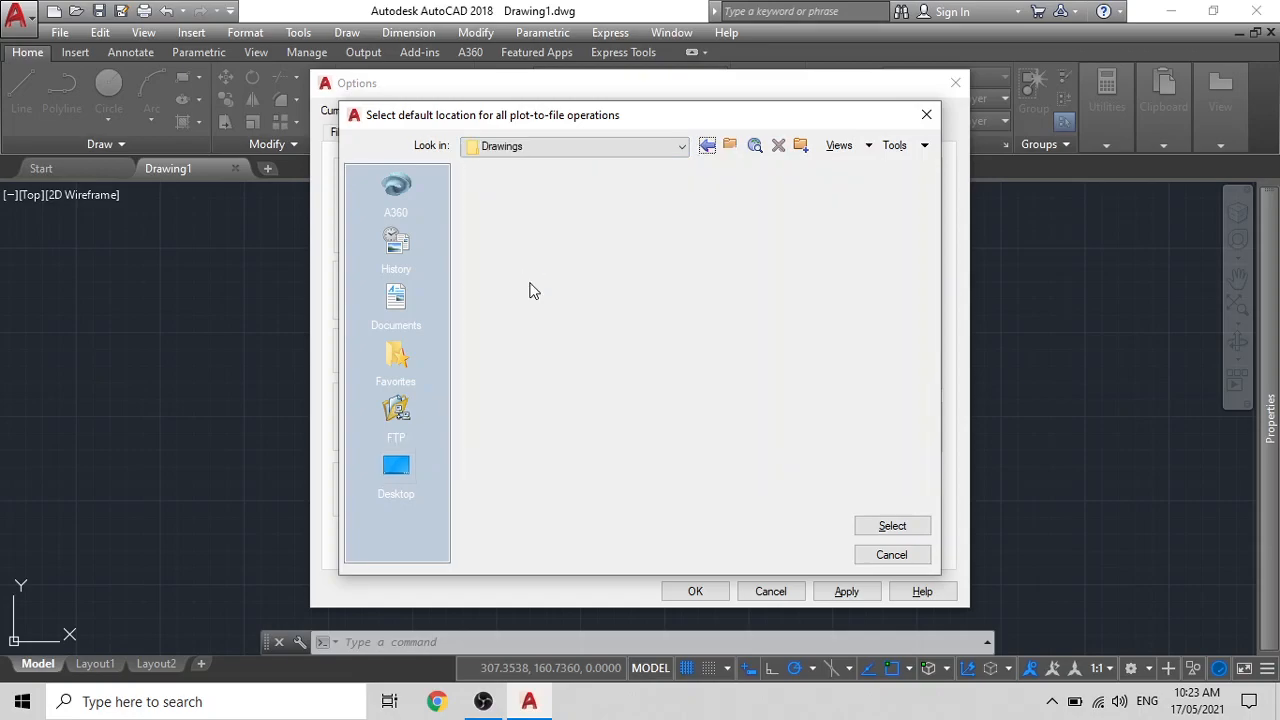
pyautogui.click(534, 193)
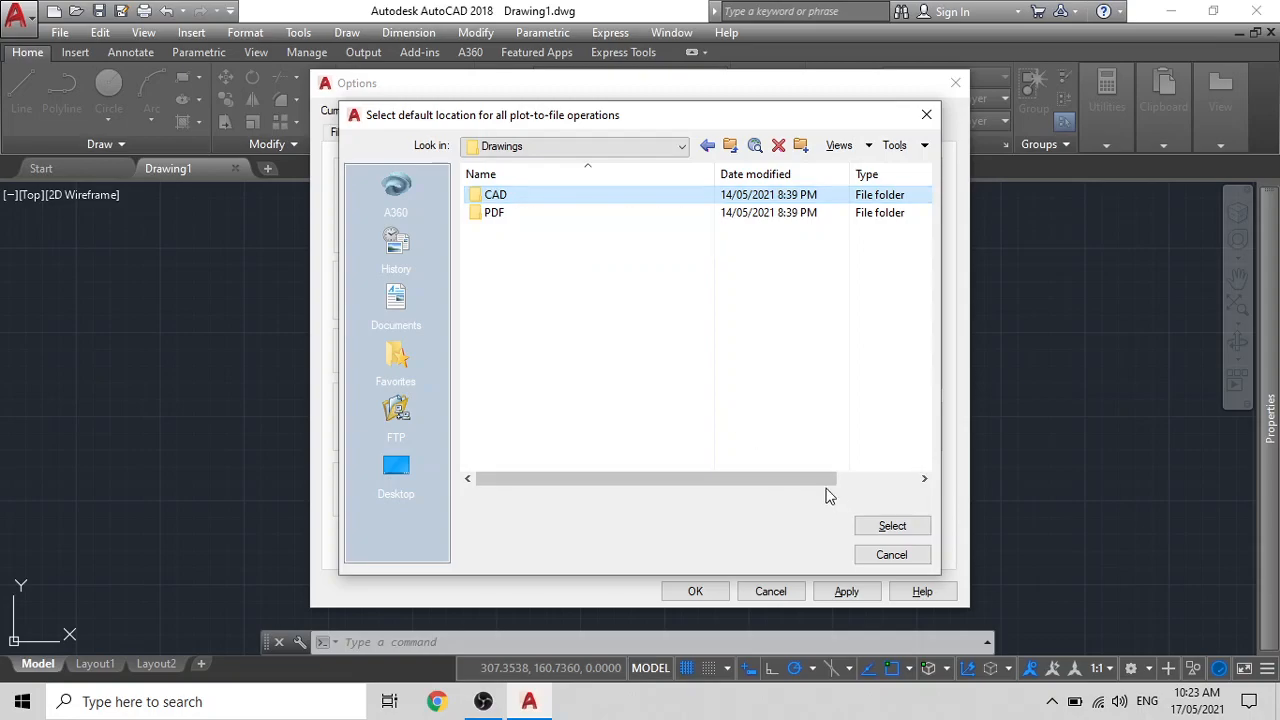
pyautogui.click(866, 524)
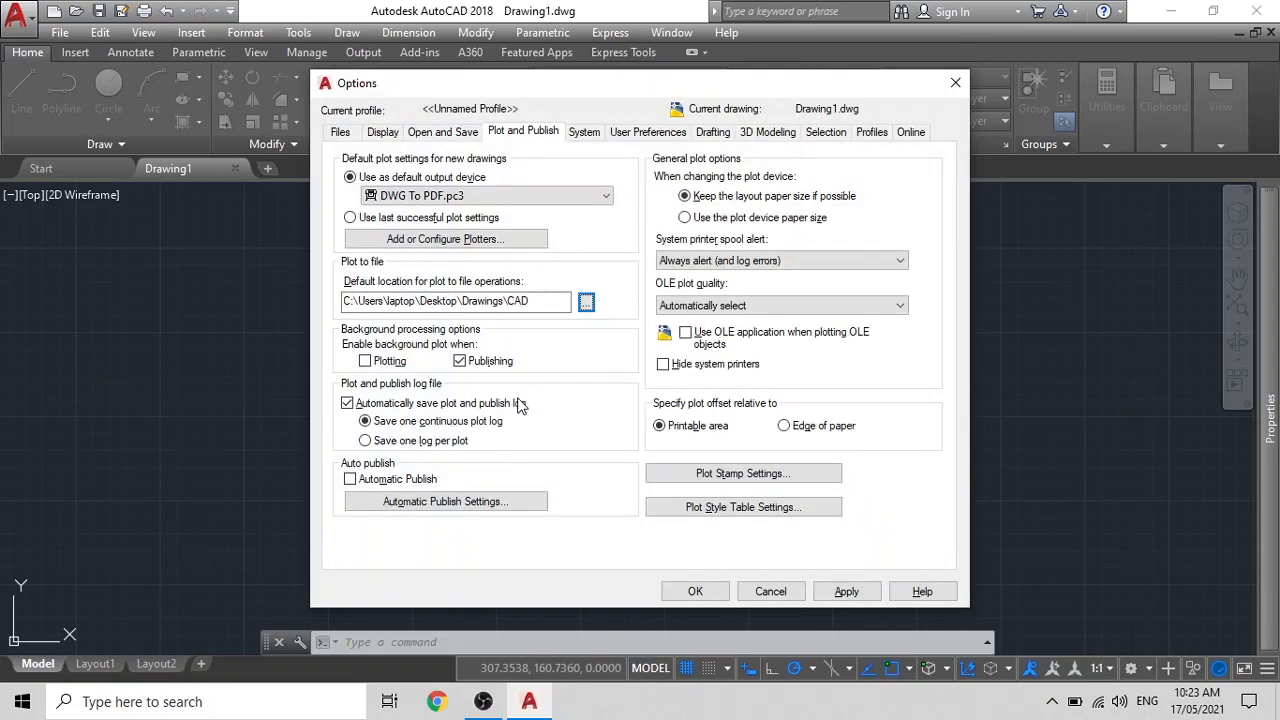
# Adjust the drafting options: AutoSnap marker size to about a third and aperture size to about three quarters of their ranges
pyautogui.click(648, 132)
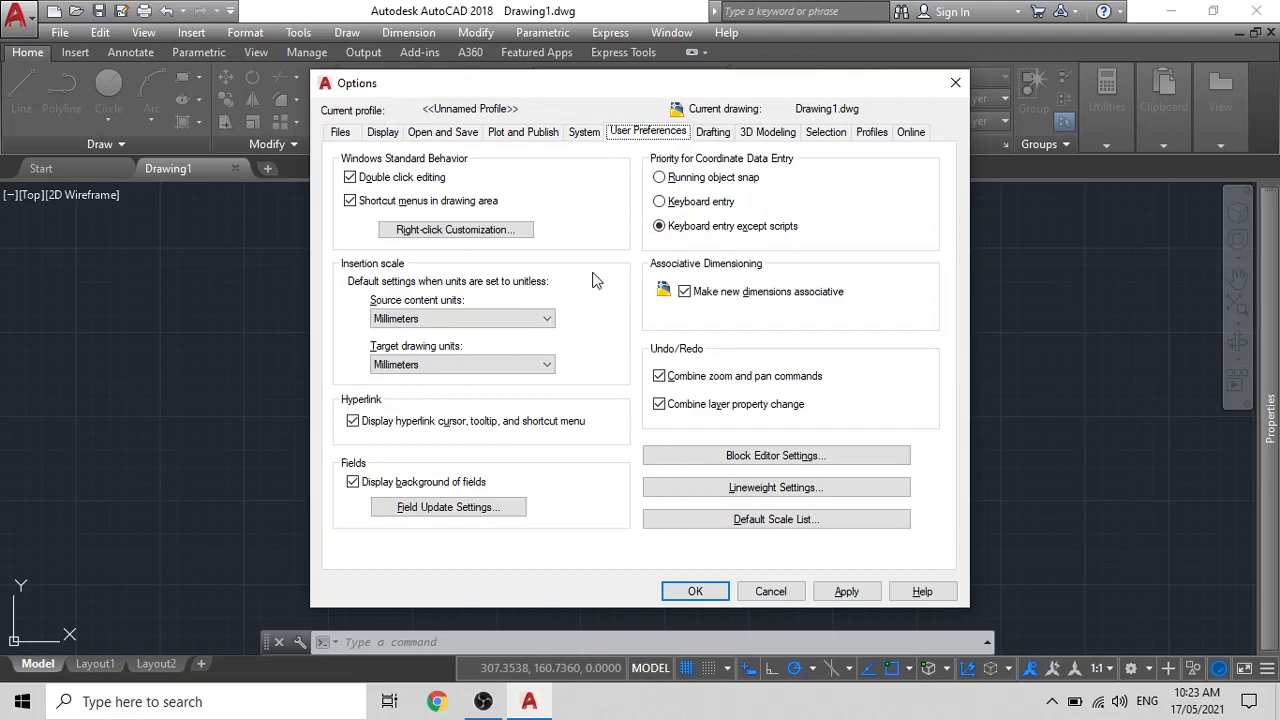
pyautogui.click(706, 137)
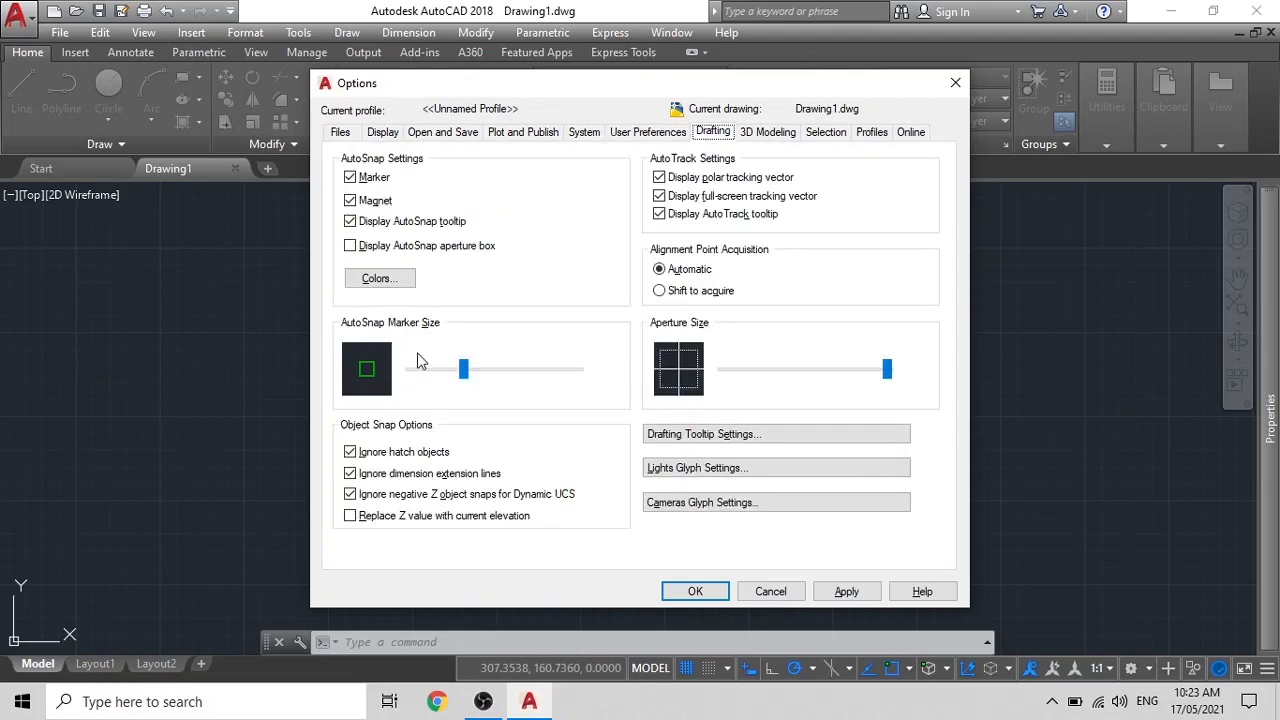
pyautogui.moveTo(463, 369); pyautogui.dragTo(410, 369)
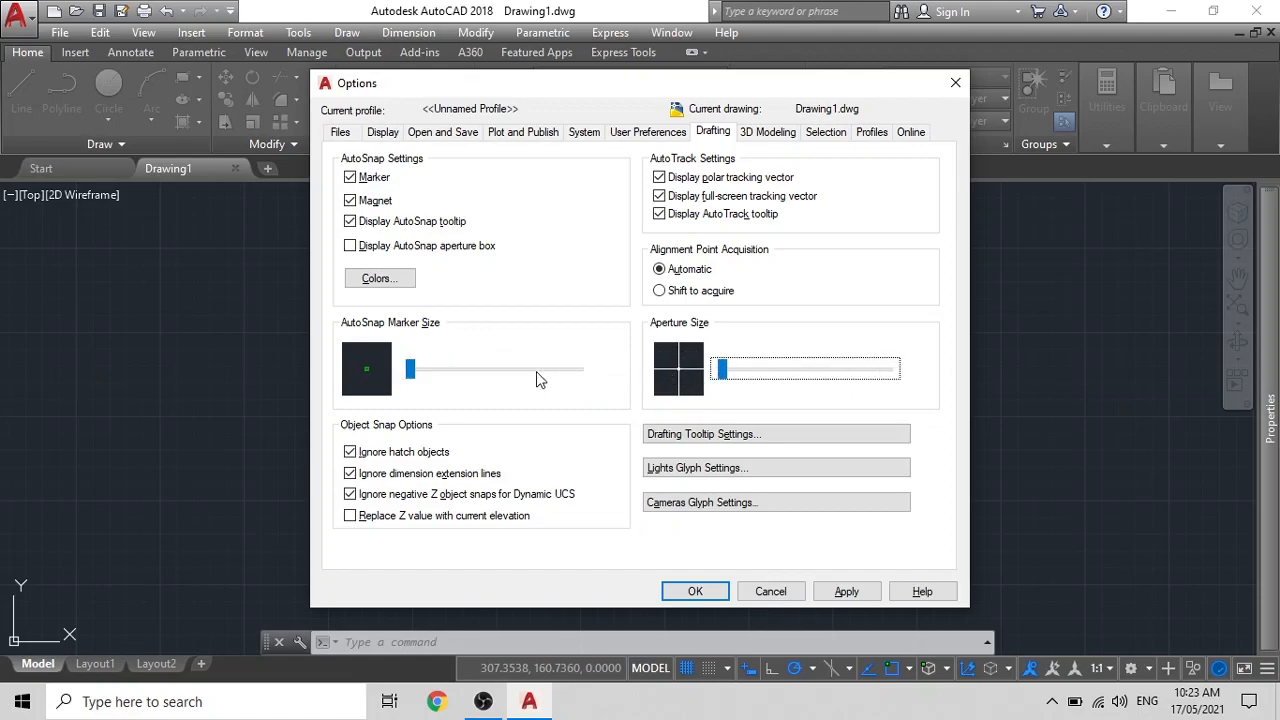
pyautogui.click(411, 376)
pyautogui.moveTo(415, 385); pyautogui.dragTo(466, 388)
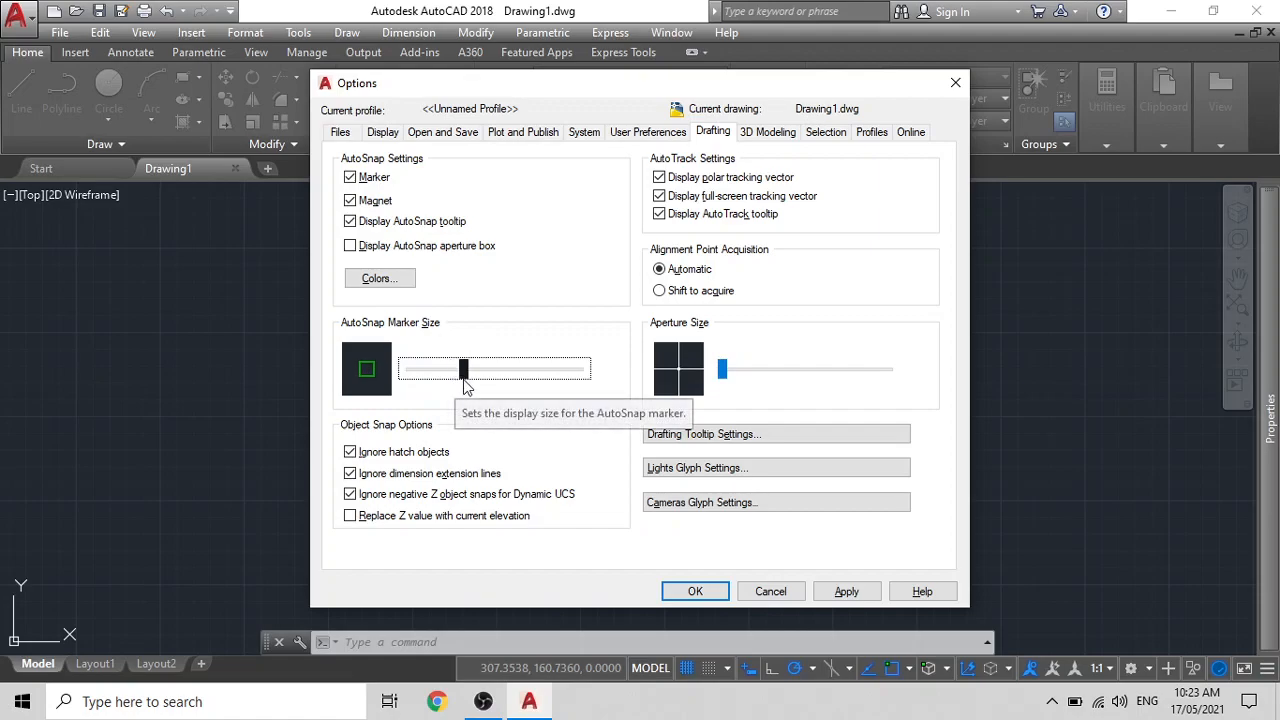
pyautogui.moveTo(724, 376)
pyautogui.mouseDown()
pyautogui.moveTo(893, 377)
pyautogui.moveTo(857, 380)
pyautogui.mouseUp()
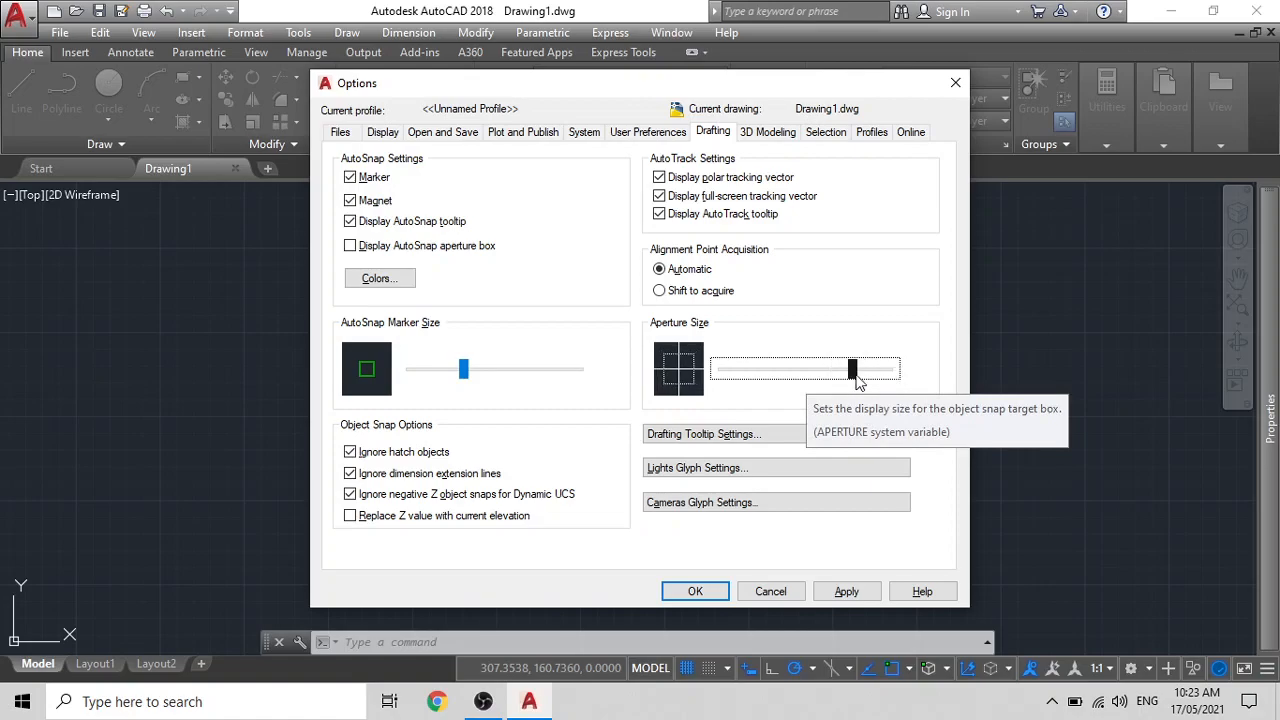
# Adjust the selection options: pickbox size to about three quarters and grip size to about a quarter of their ranges
pyautogui.click(768, 133)
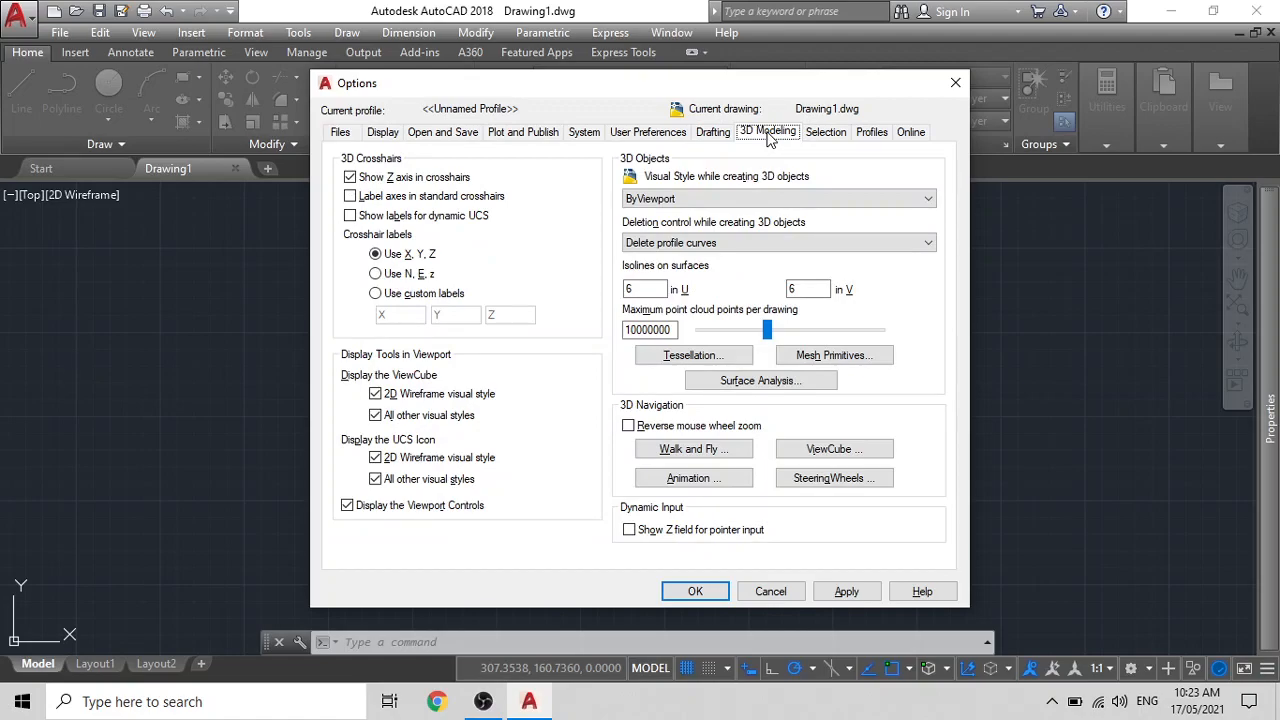
pyautogui.click(831, 135)
pyautogui.moveTo(551, 189); pyautogui.dragTo(410, 189)
pyautogui.moveTo(773, 189); pyautogui.dragTo(721, 190)
pyautogui.moveTo(412, 195); pyautogui.dragTo(536, 190)
pyautogui.moveTo(724, 189); pyautogui.dragTo(766, 192)
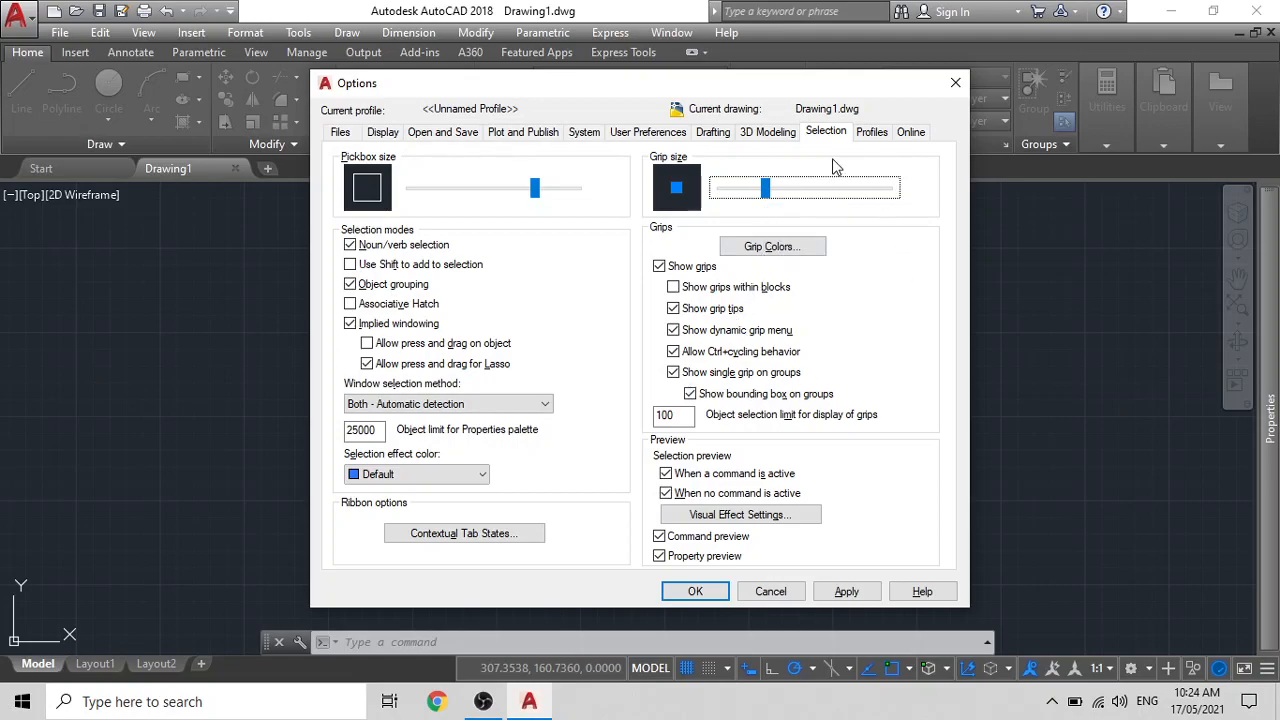
# Apply and confirm the changed options, and turn off the drawing grid
pyautogui.click(871, 136)
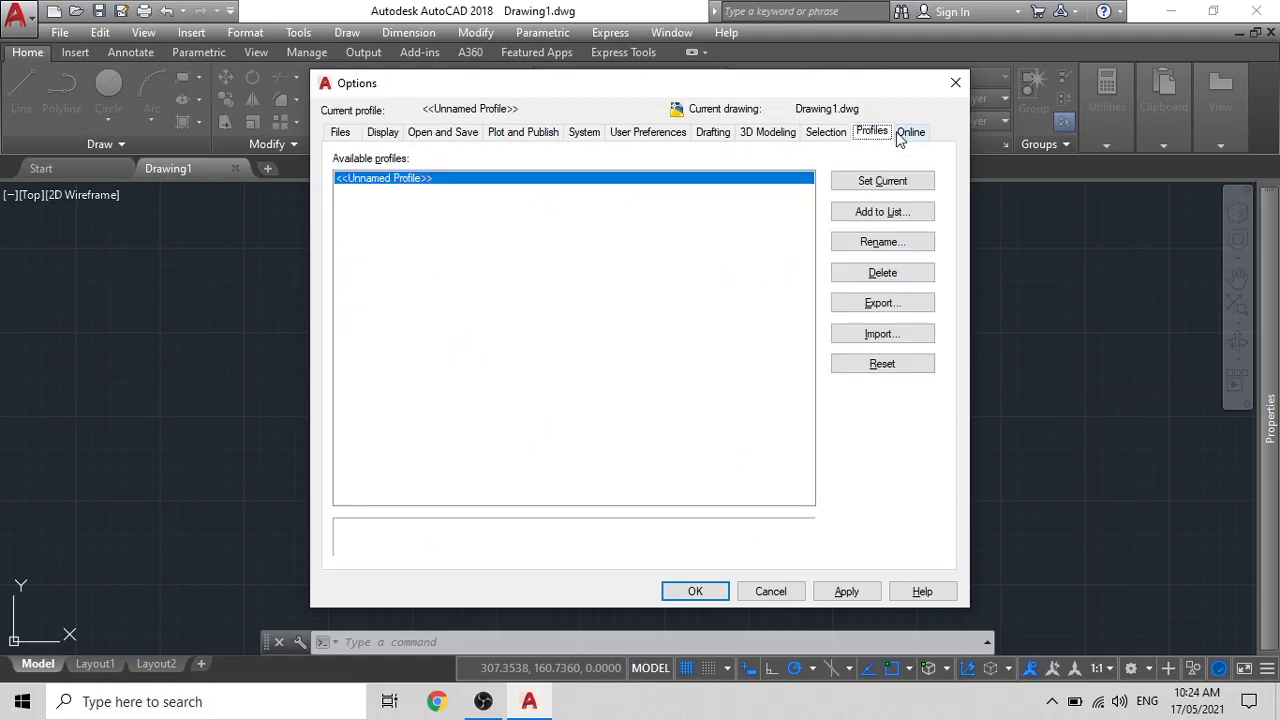
pyautogui.click(910, 134)
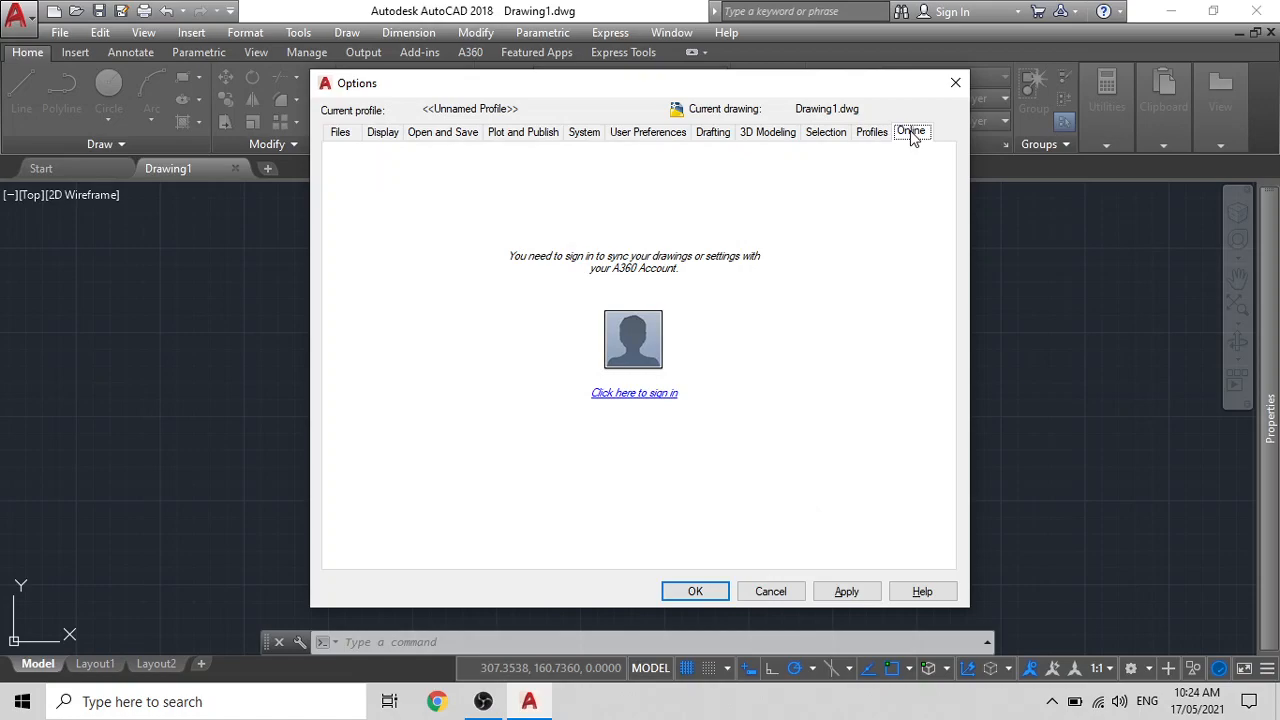
pyautogui.click(838, 591)
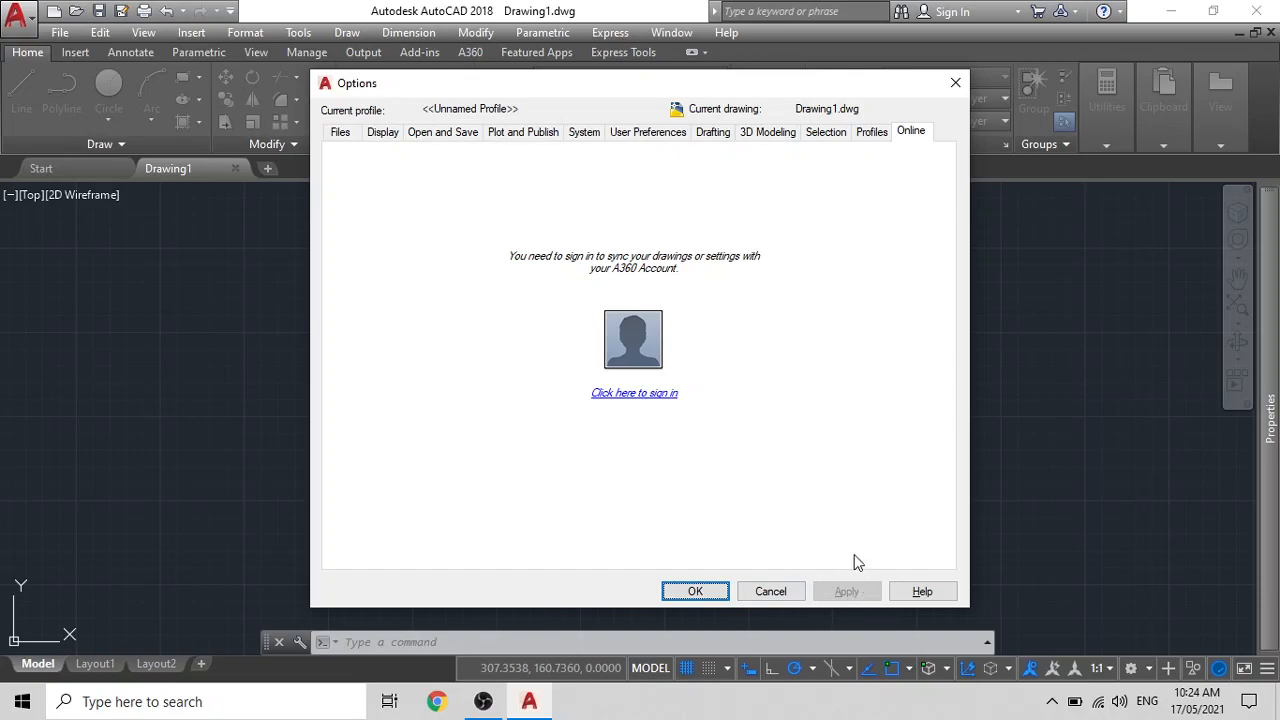
pyautogui.click(714, 592)
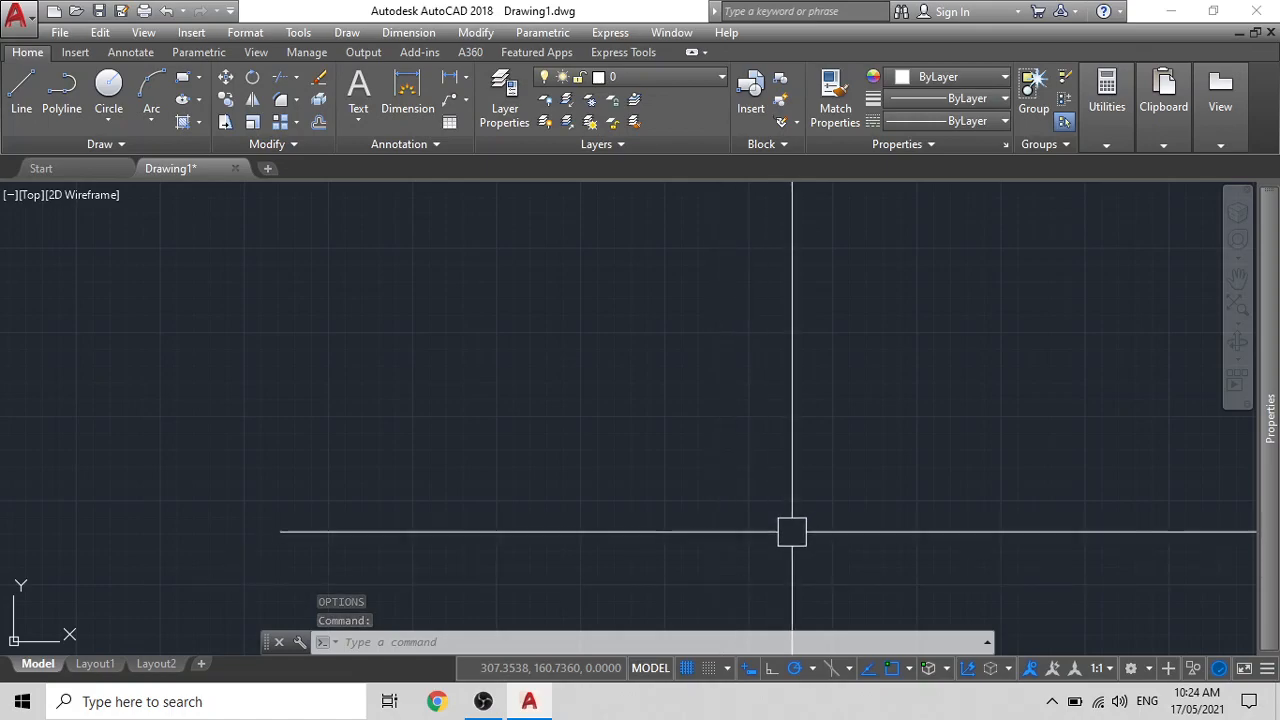
pyautogui.click(688, 672)
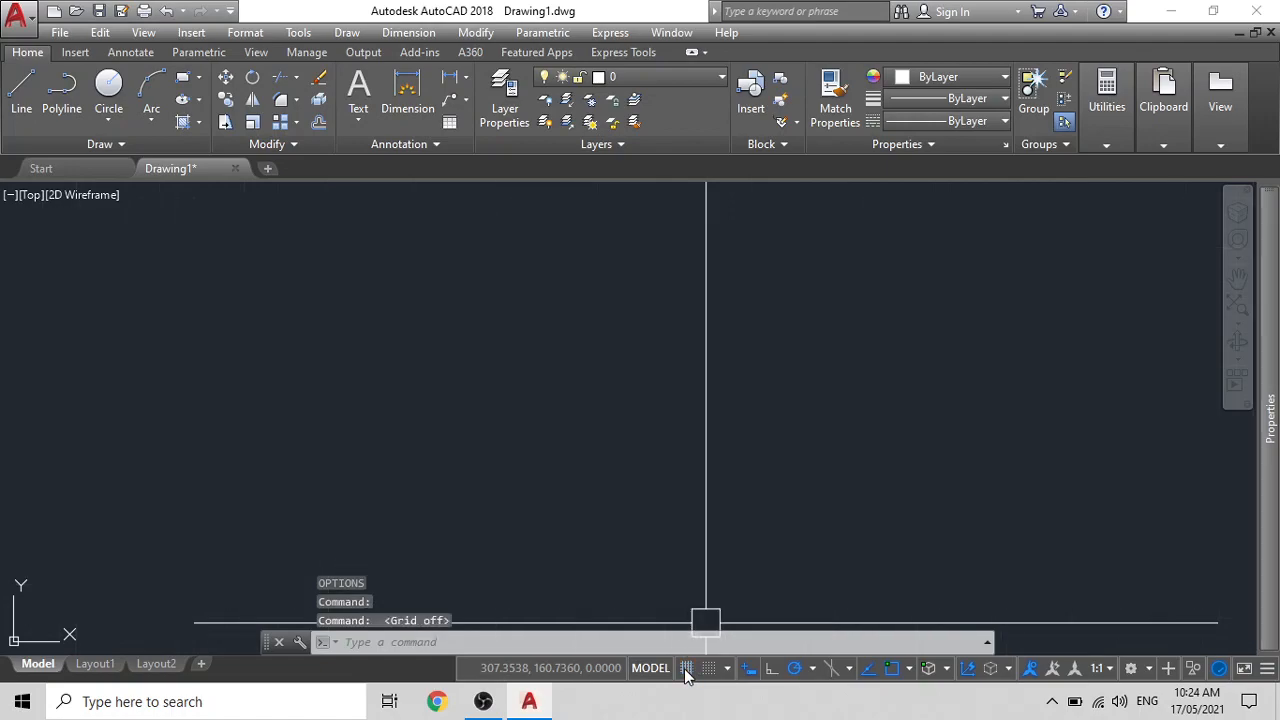
# Toggle the drawing grid on and off again, leaving it off
pyautogui.click(687, 672)
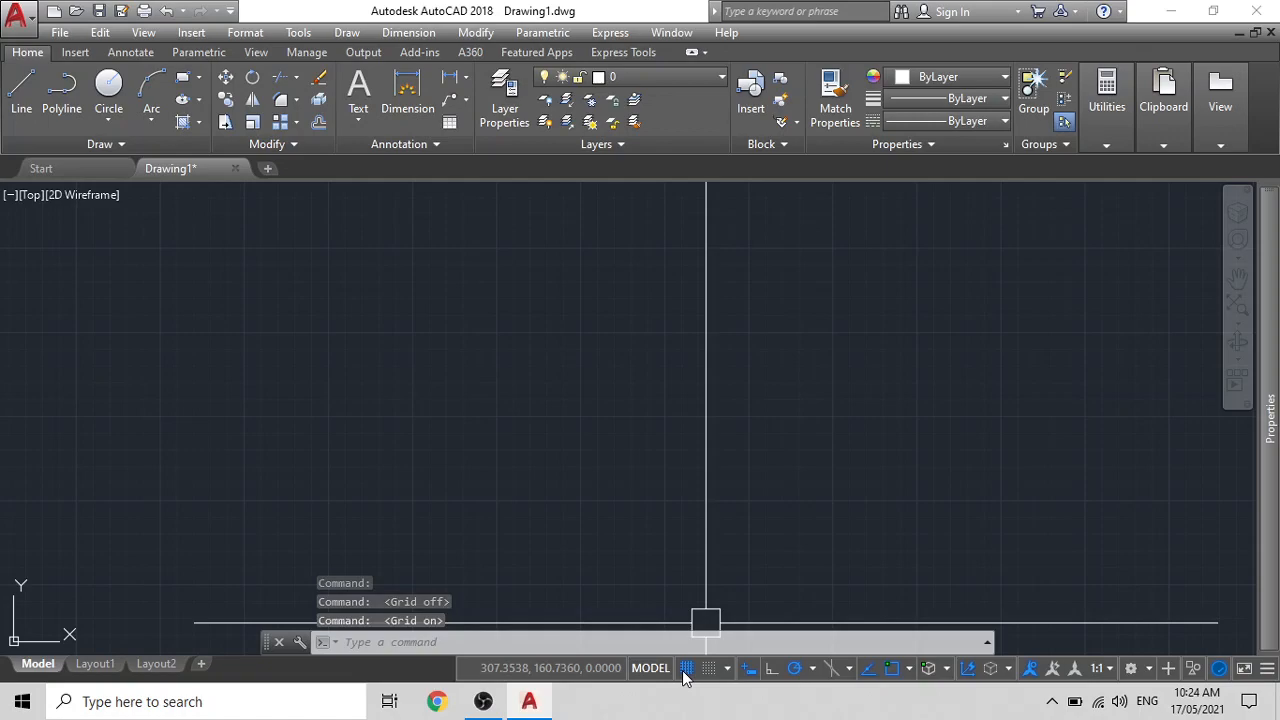
pyautogui.click(686, 672)
pyautogui.click(686, 672)
pyautogui.click(685, 672)
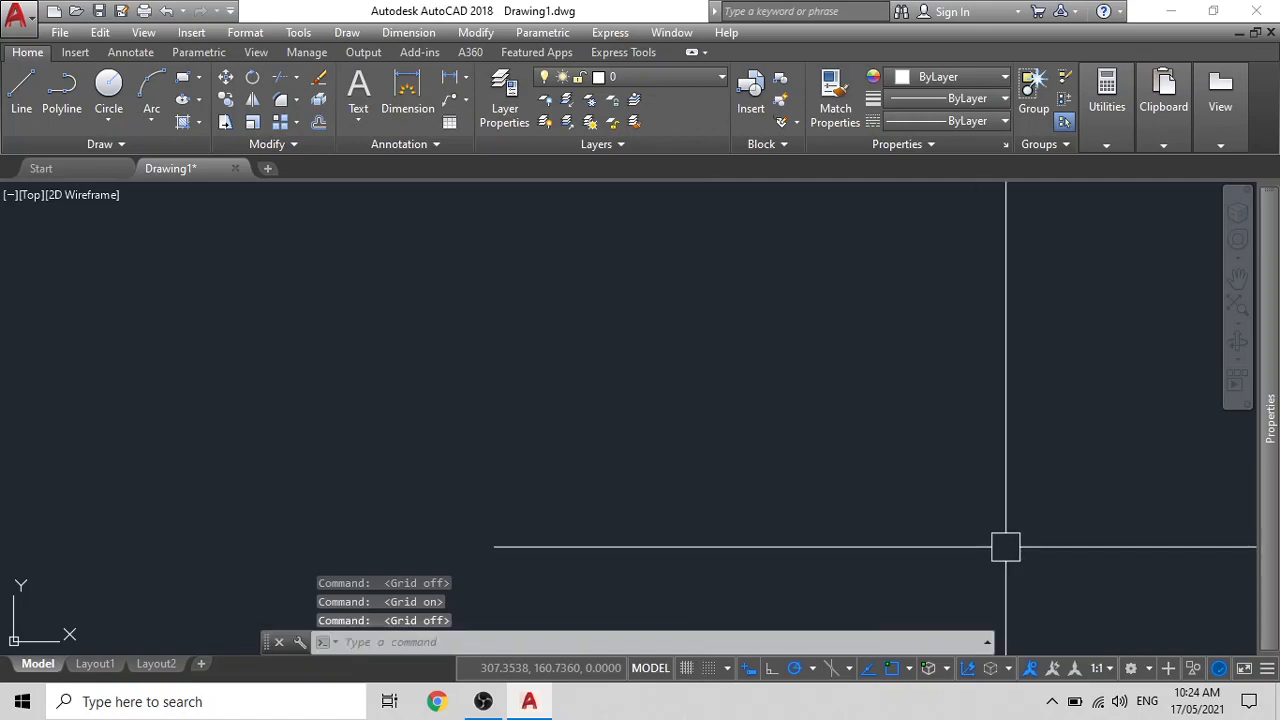
# Open the Properties palette and review the general, plot style, view and miscellaneous properties with nothing selected
pyautogui.write('pr')
pyautogui.press('Return')
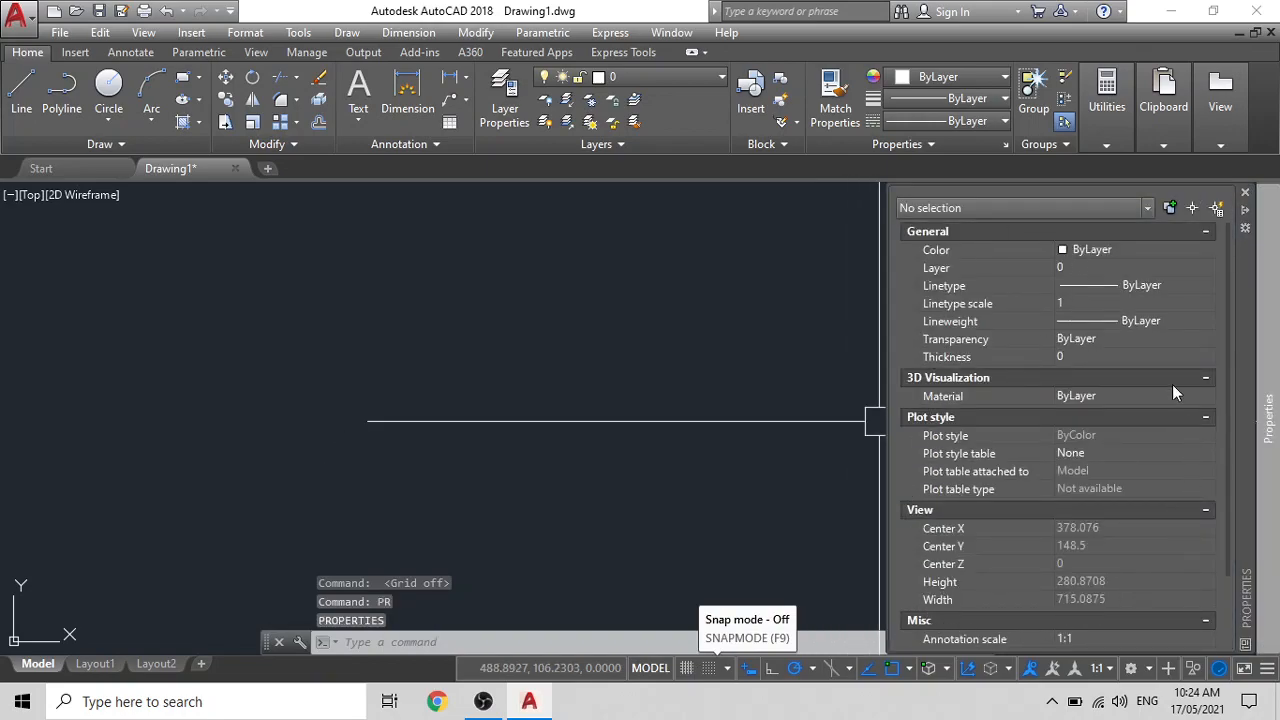
pyautogui.scroll(-3, 1055, 377)
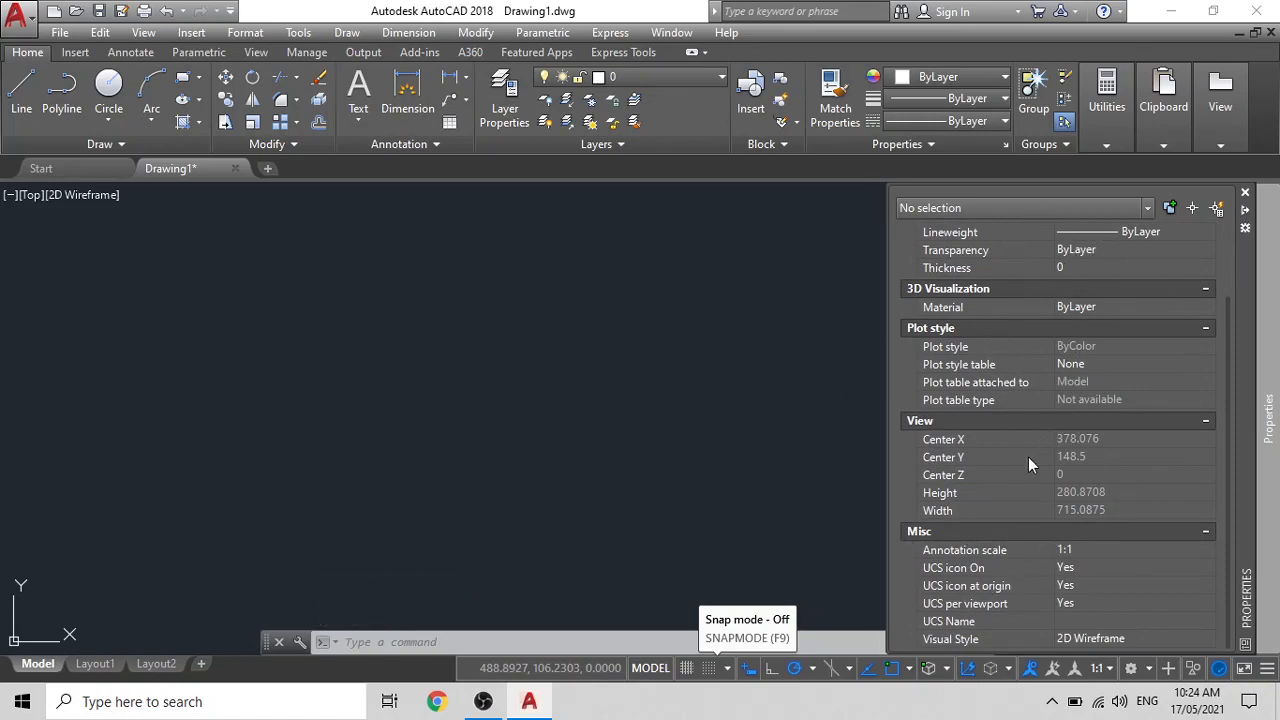
pyautogui.click(668, 350)
pyautogui.click(668, 350)
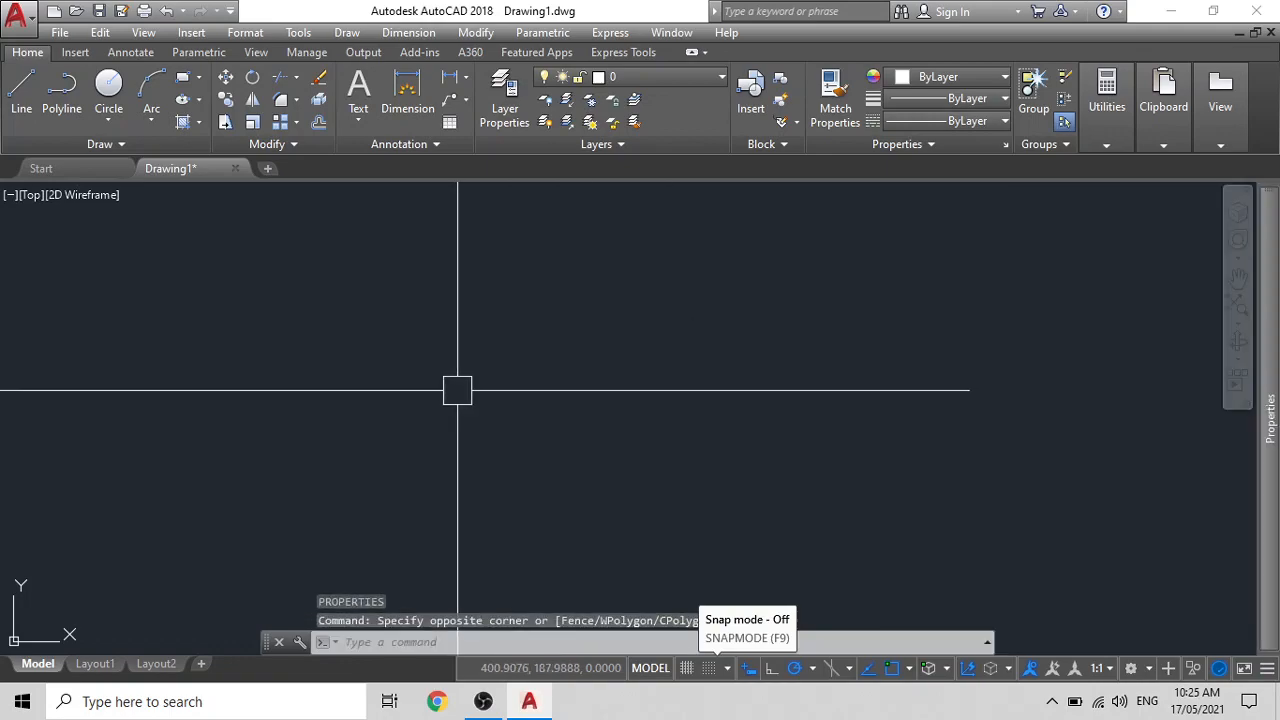
# Draw a horizontal rectangle about 281 by 92 mm in the middle of the drawing area
pyautogui.write('rec')
pyautogui.press('Return')
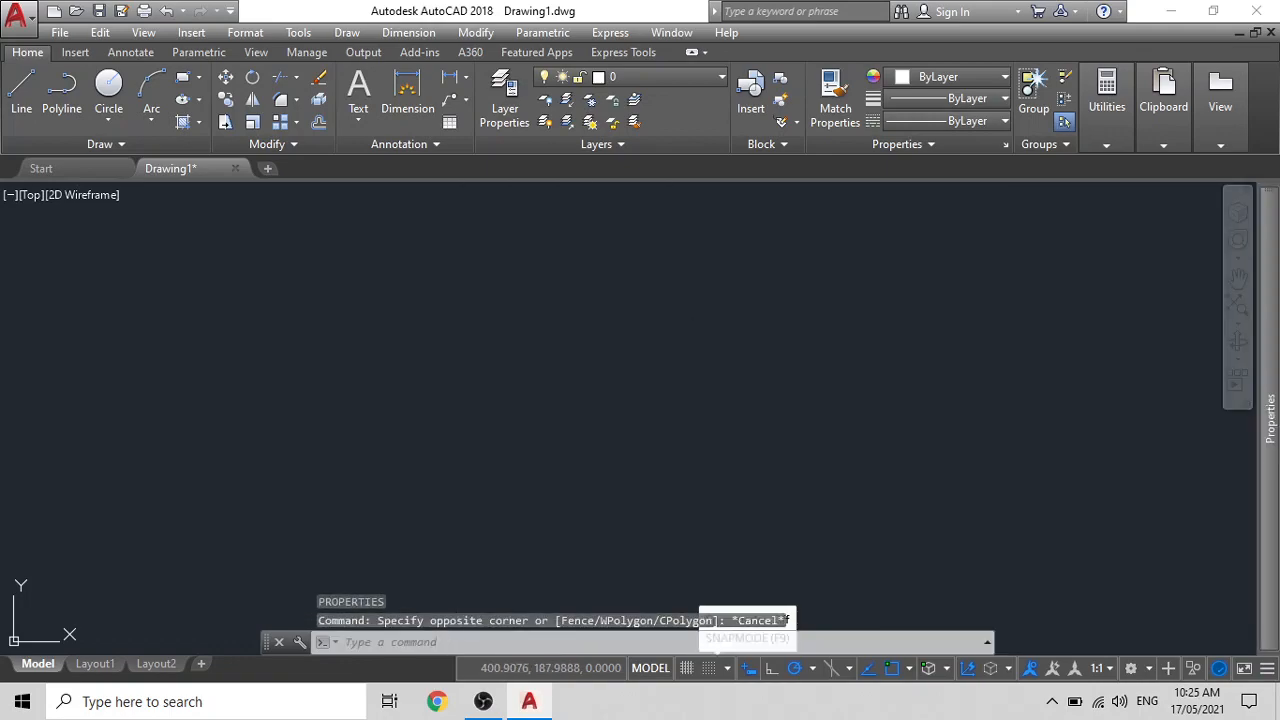
pyautogui.click(326, 276)
pyautogui.click(799, 430)
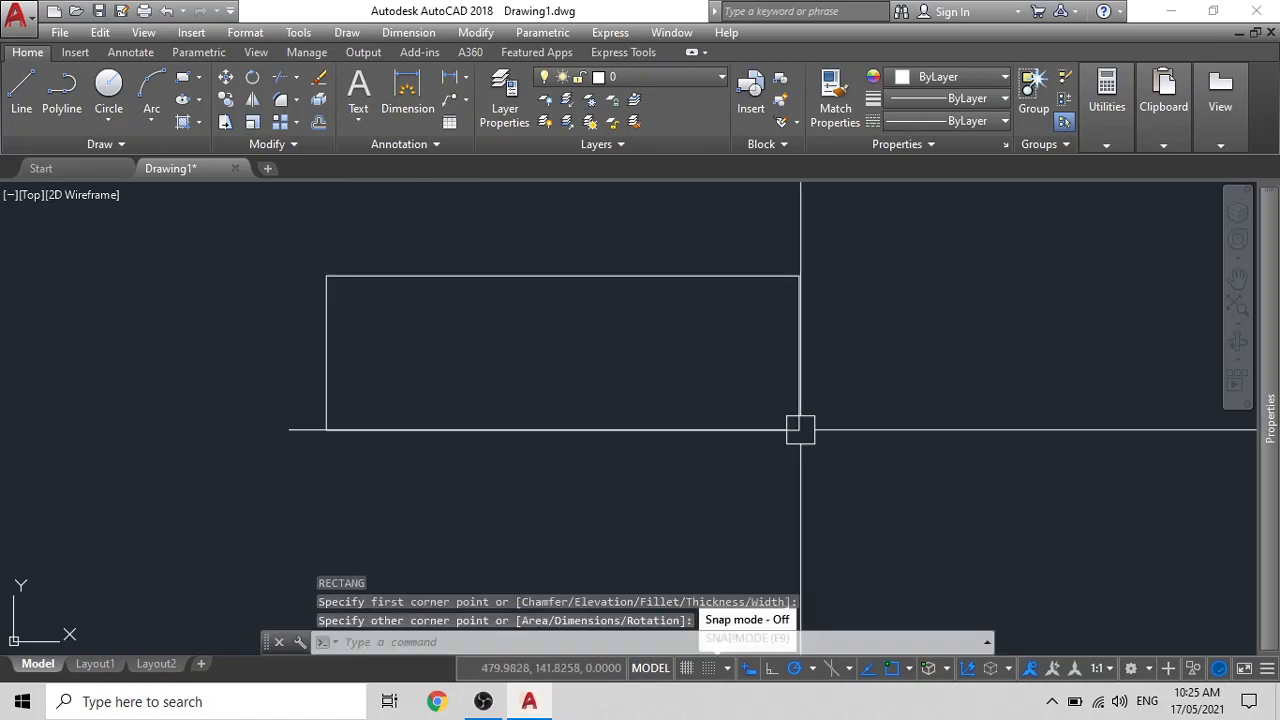
# Review the rectangle's geometry in the Properties palette, then delete the rectangle
pyautogui.click(808, 393)
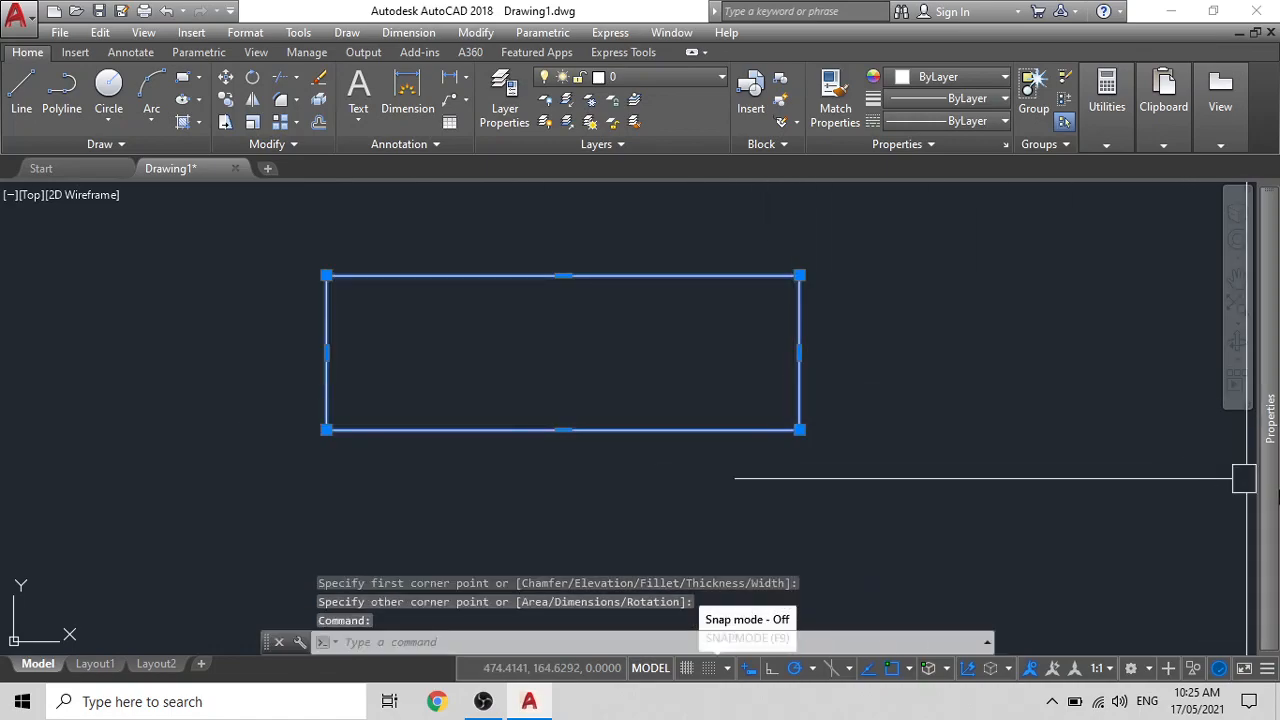
pyautogui.moveTo(1276, 497)
pyautogui.scroll(-2, 1029, 455)
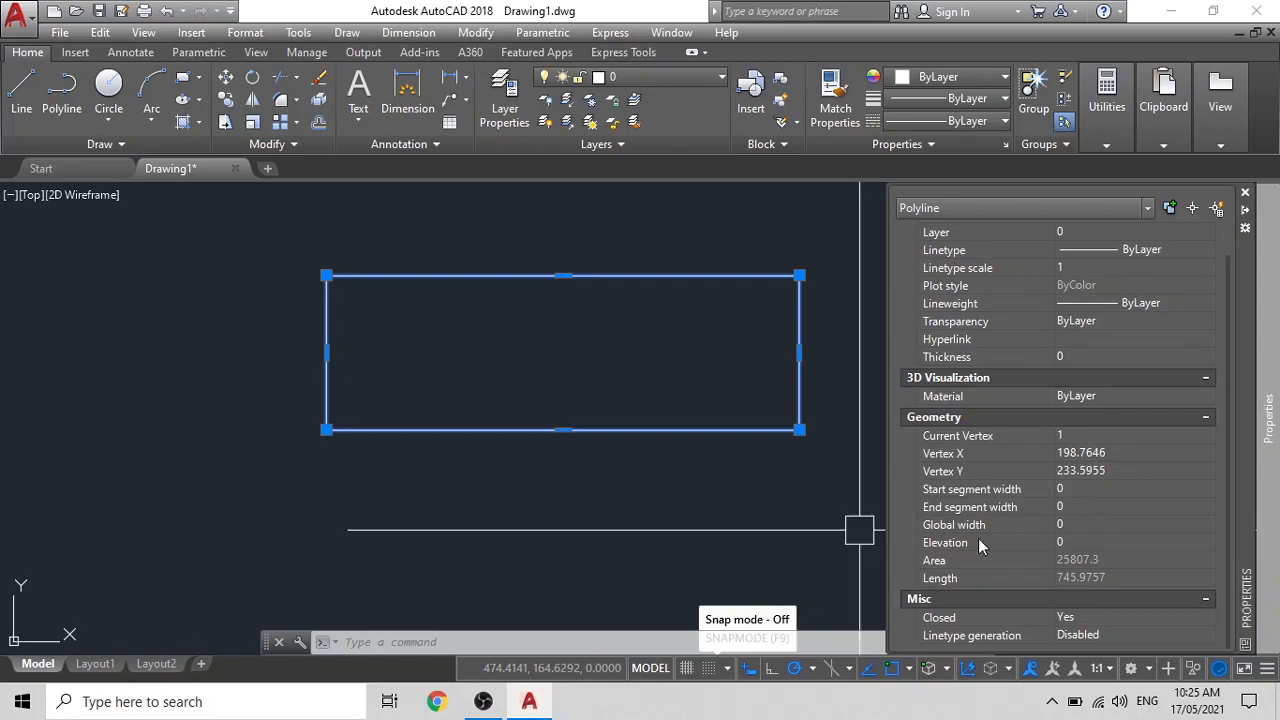
pyautogui.press('Escape')
pyautogui.press('Escape')
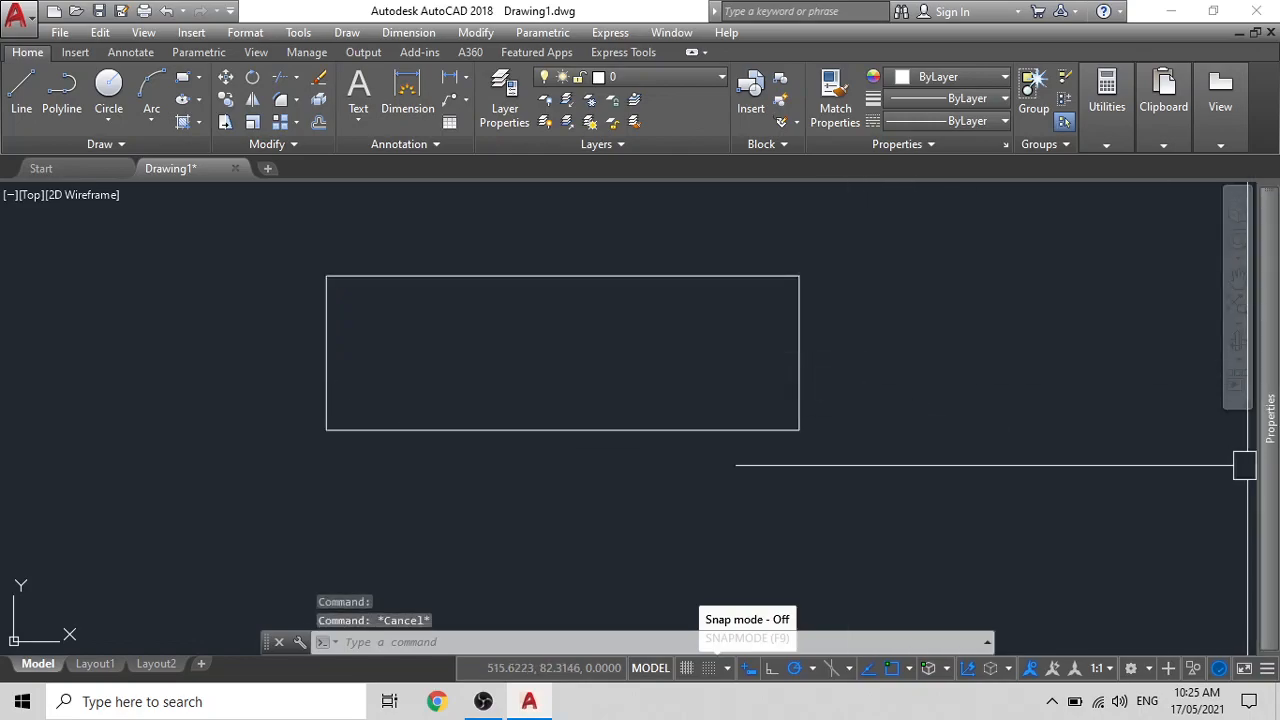
pyautogui.click(780, 430)
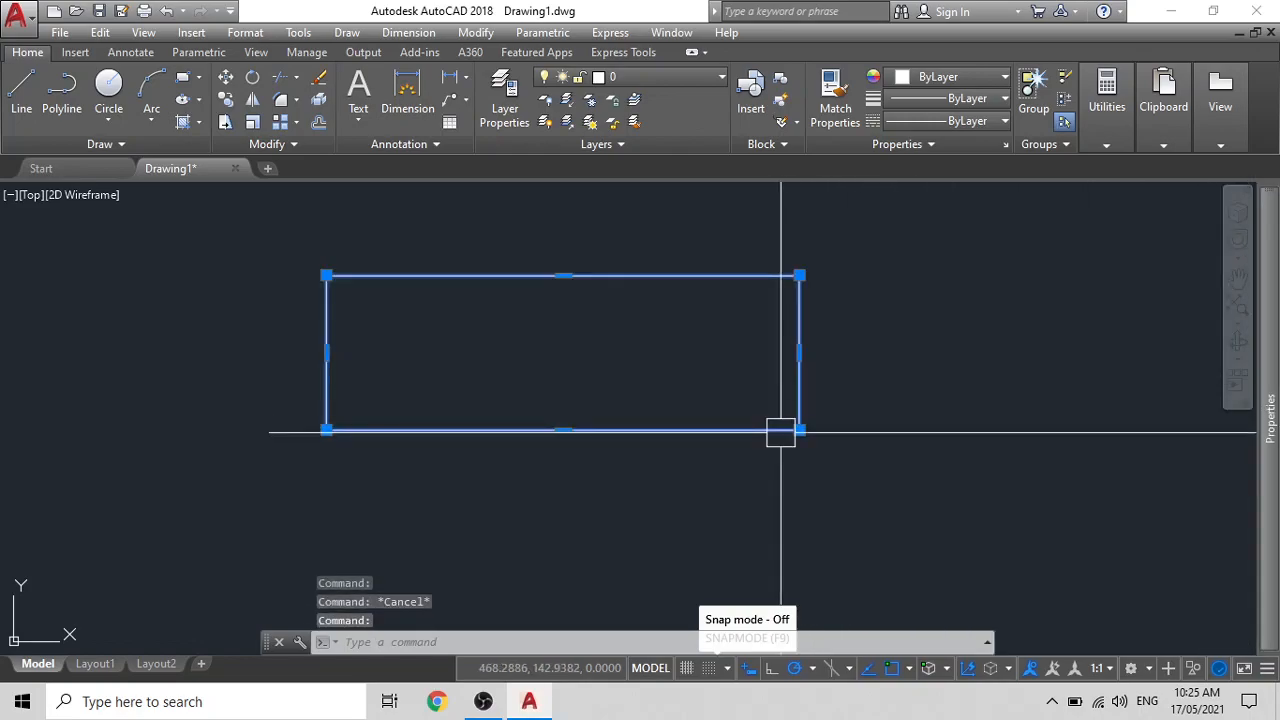
pyautogui.press('Delete')
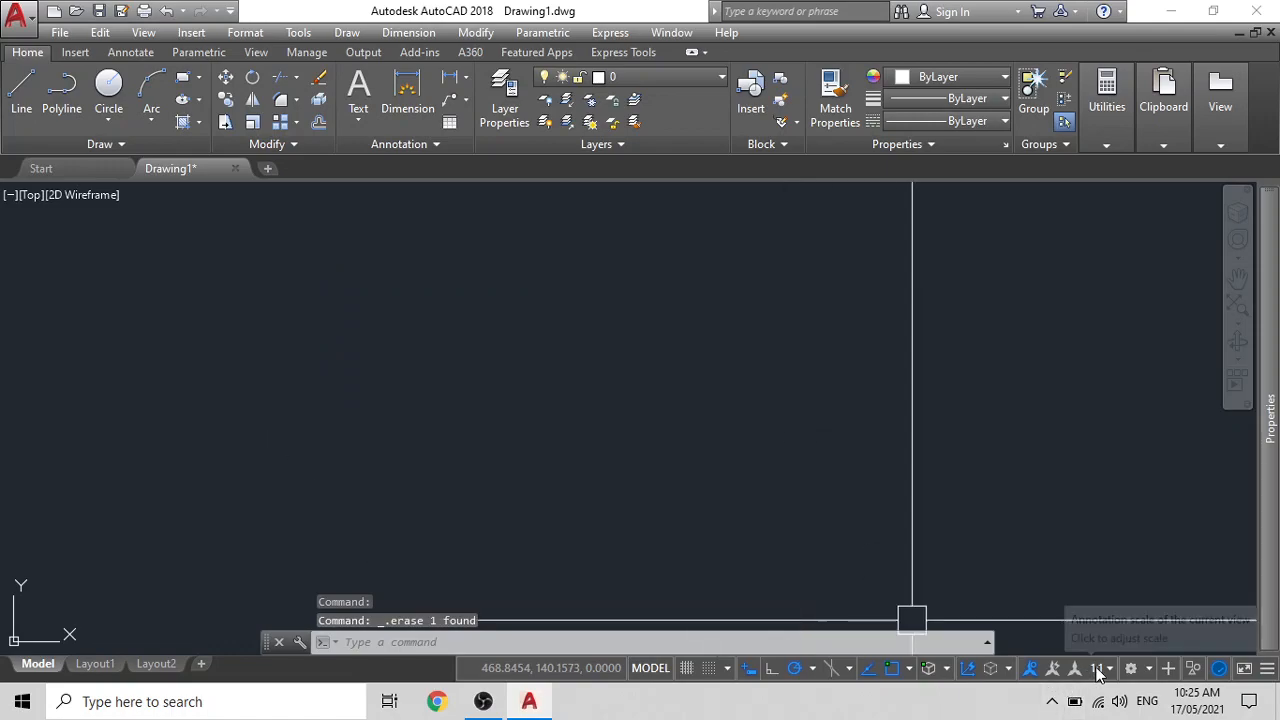
# Set the annotation scale to 1:1, with Xref scales turned on and percentages turned off in the scale list
pyautogui.click(1097, 669)
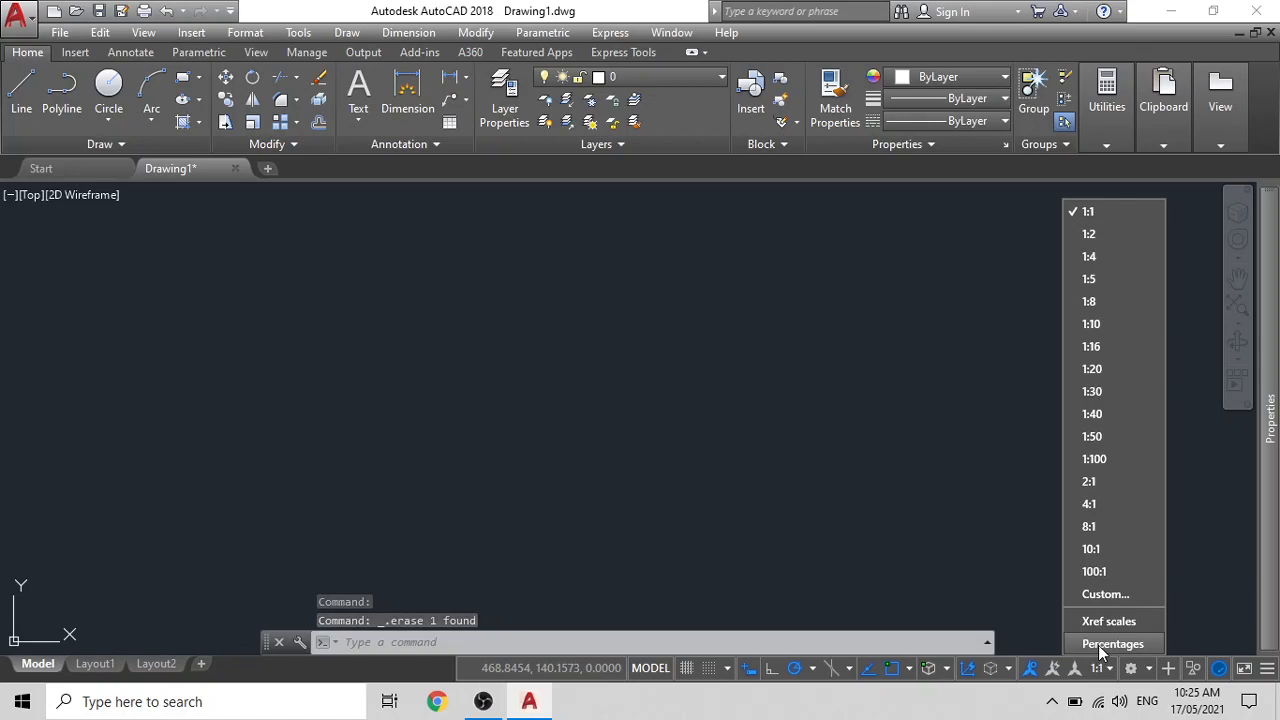
pyautogui.click(1098, 645)
pyautogui.click(1082, 668)
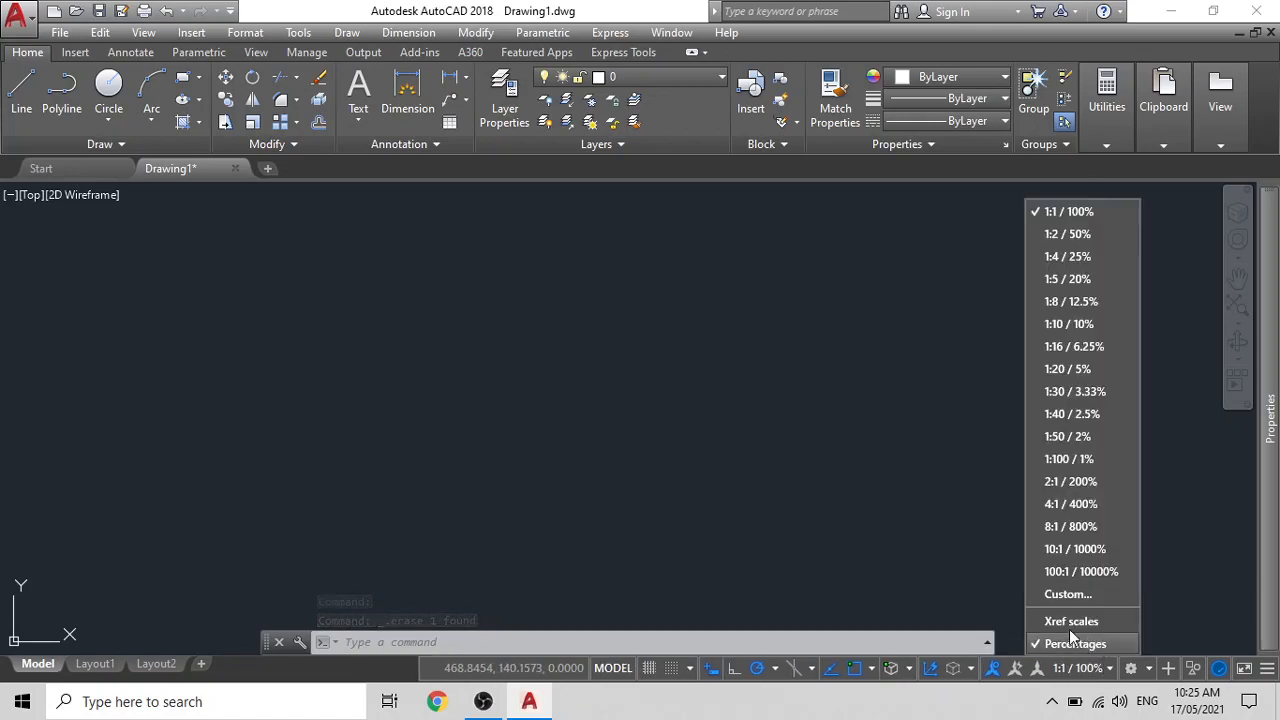
pyautogui.click(1071, 621)
pyautogui.click(1106, 669)
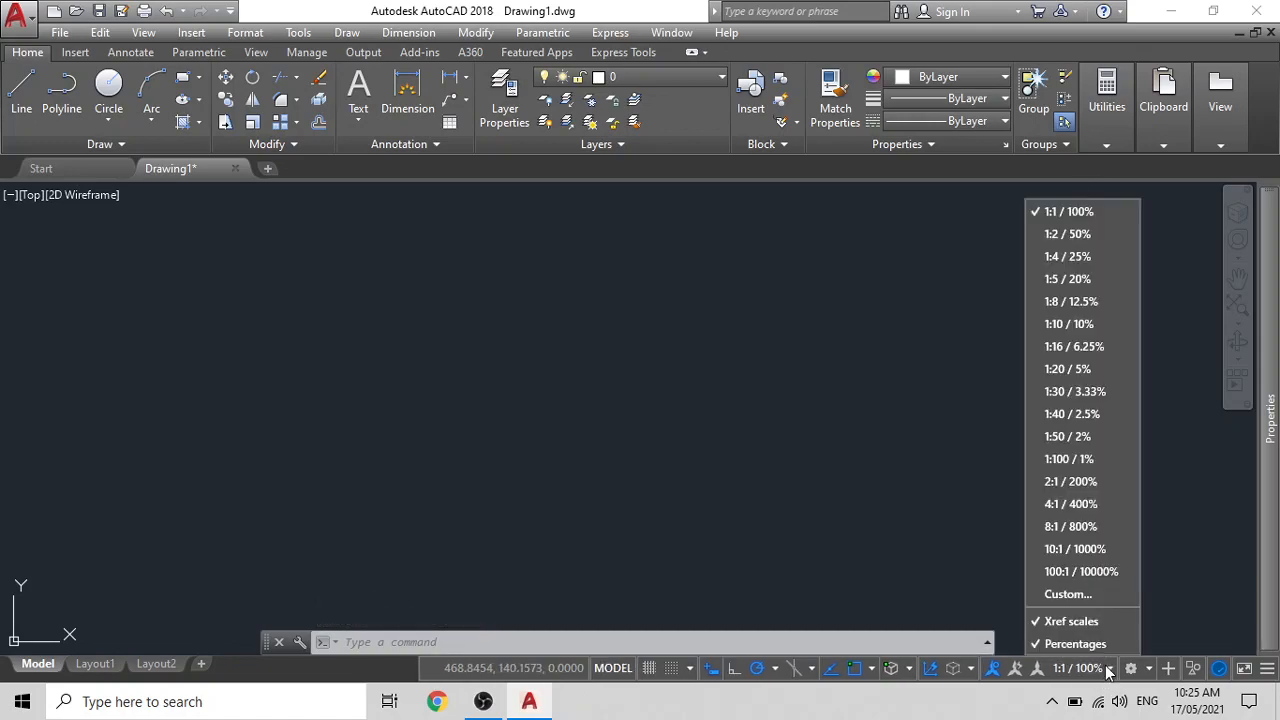
pyautogui.click(1055, 645)
pyautogui.click(1098, 668)
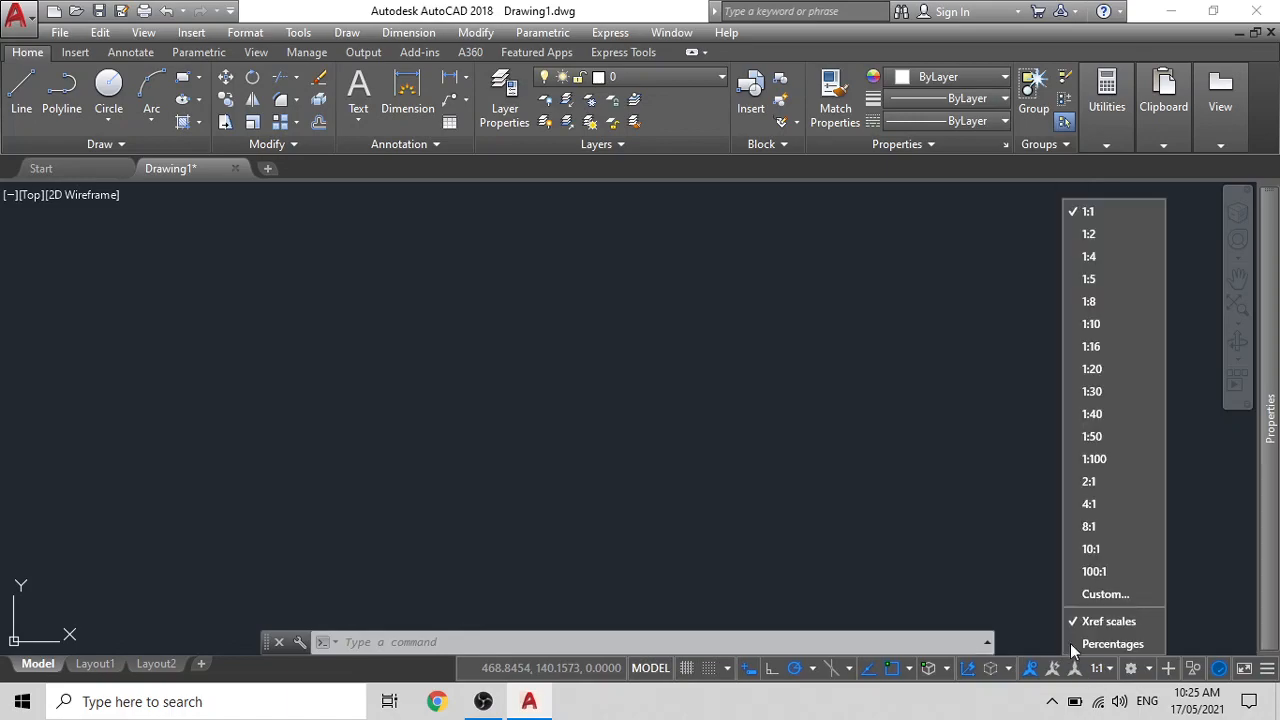
pyautogui.click(1086, 212)
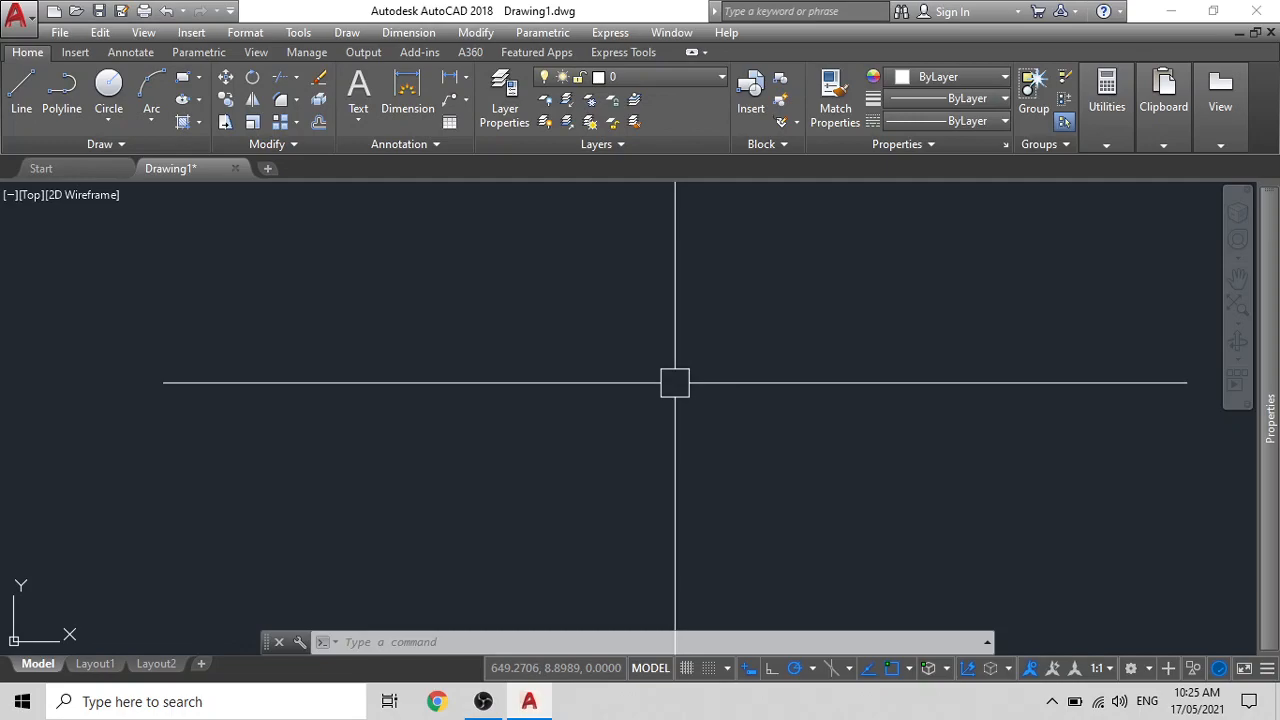
# Hide the menu bar and show it again
pyautogui.click(230, 11)
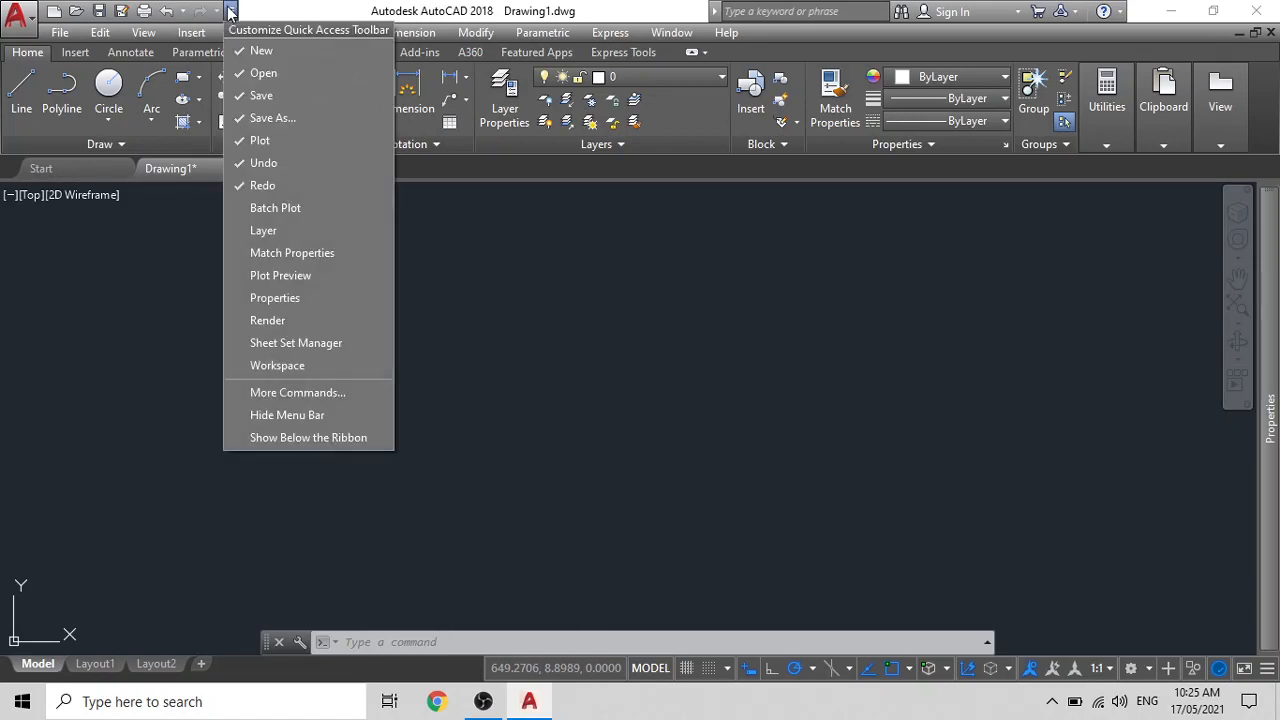
pyautogui.click(282, 414)
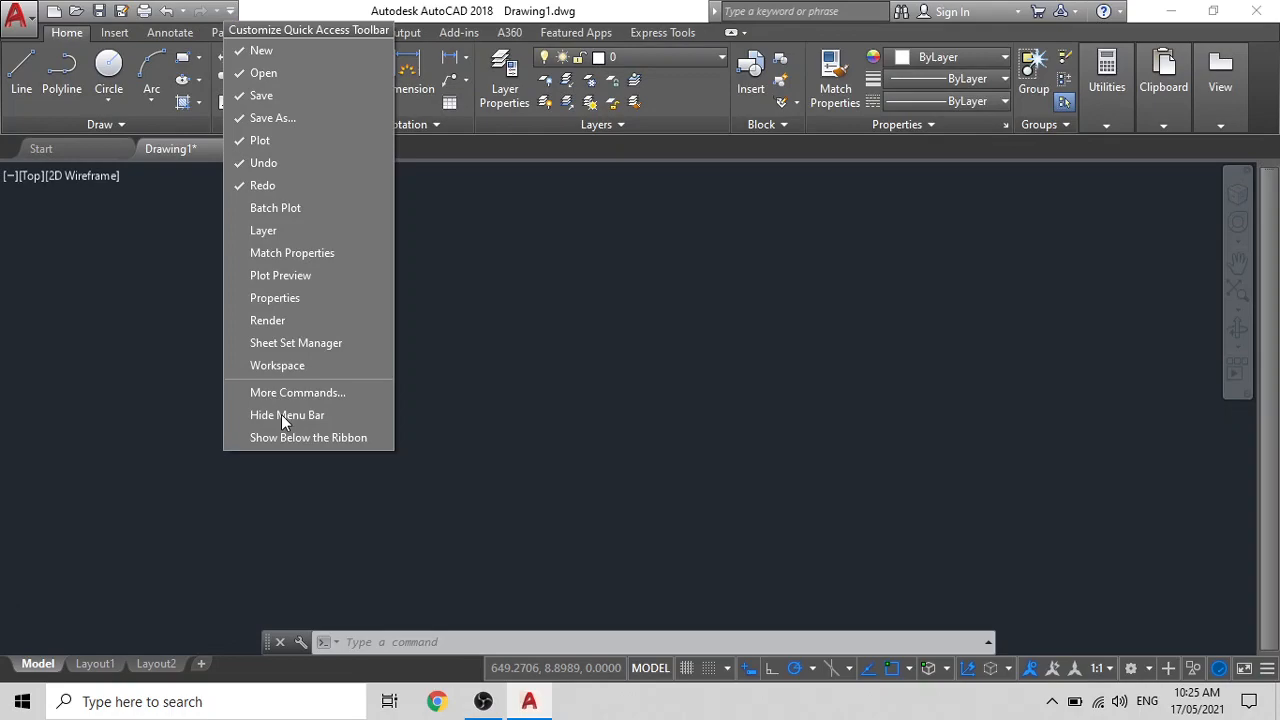
pyautogui.click(230, 11)
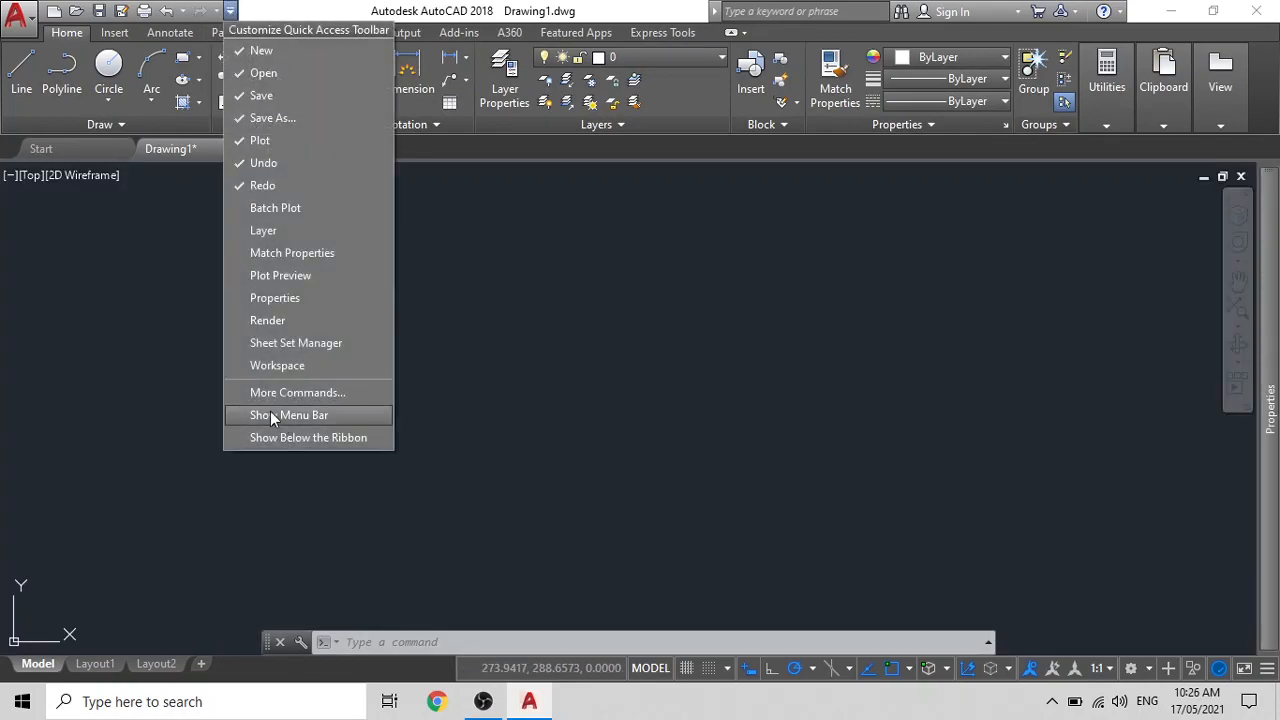
pyautogui.click(272, 415)
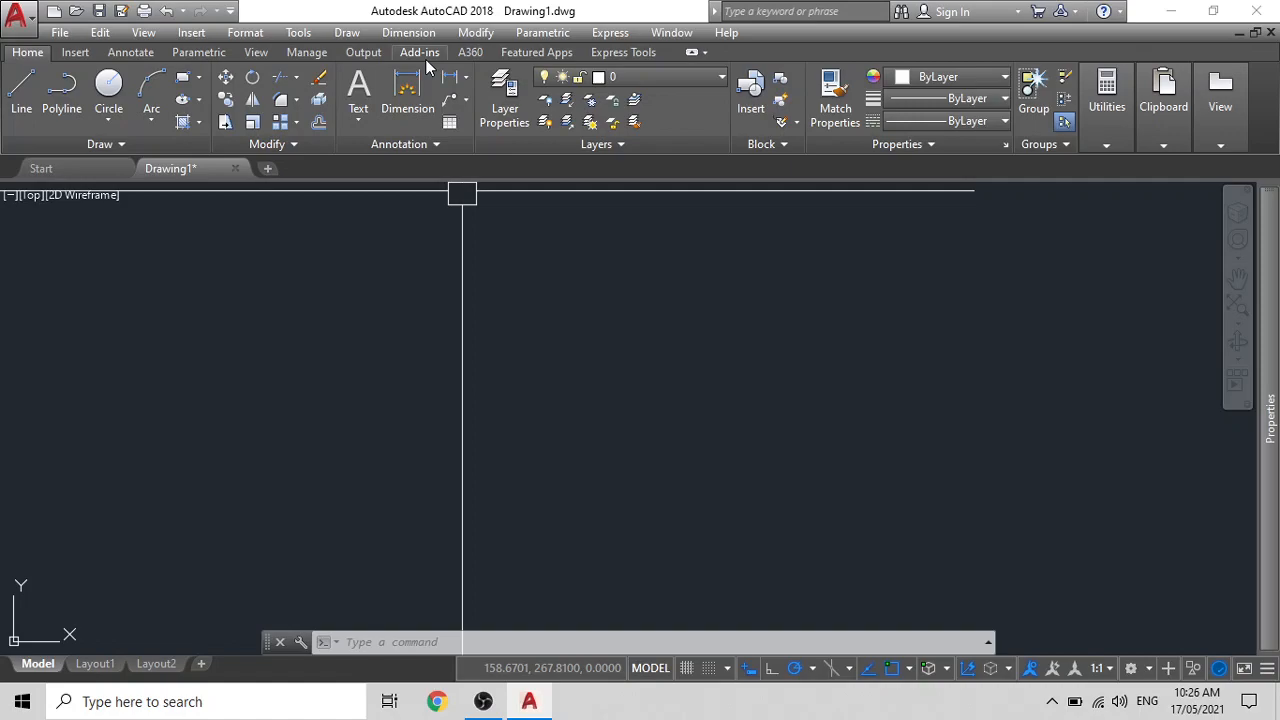
# Open the Drawing Units settings with the UNITS command and close them
pyautogui.write('uni')
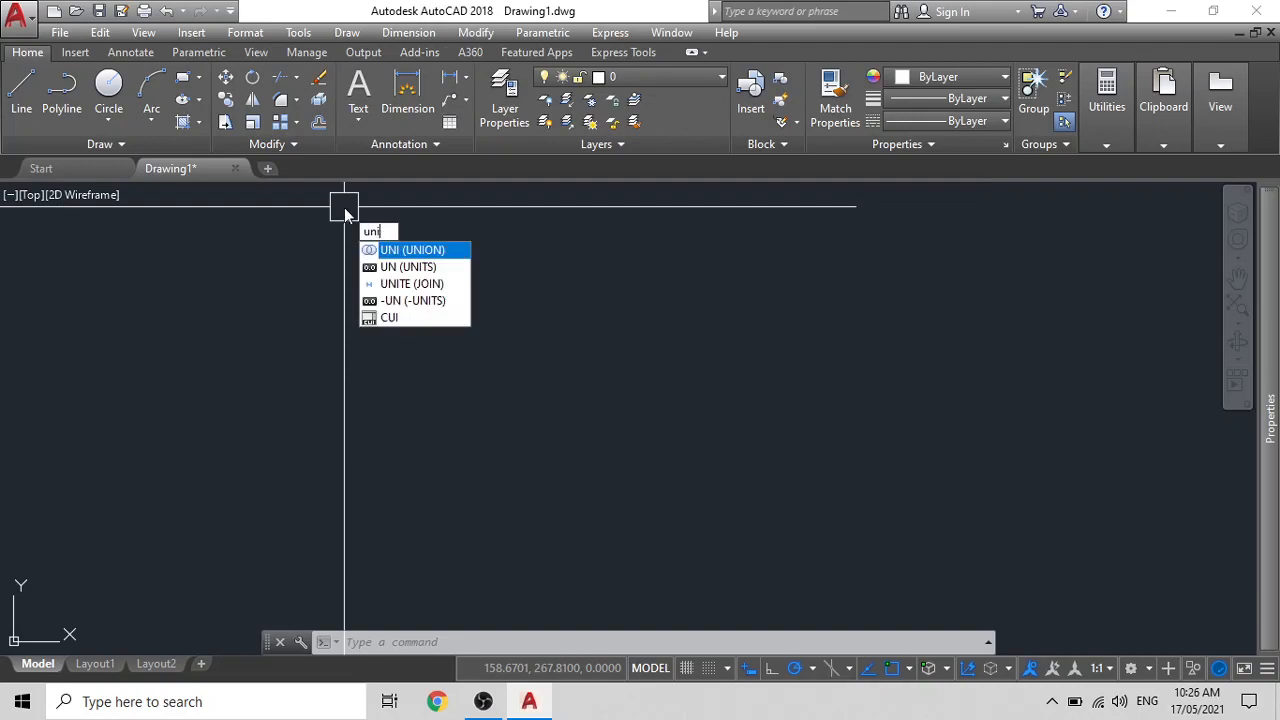
pyautogui.write('ts')
pyautogui.press('Return')
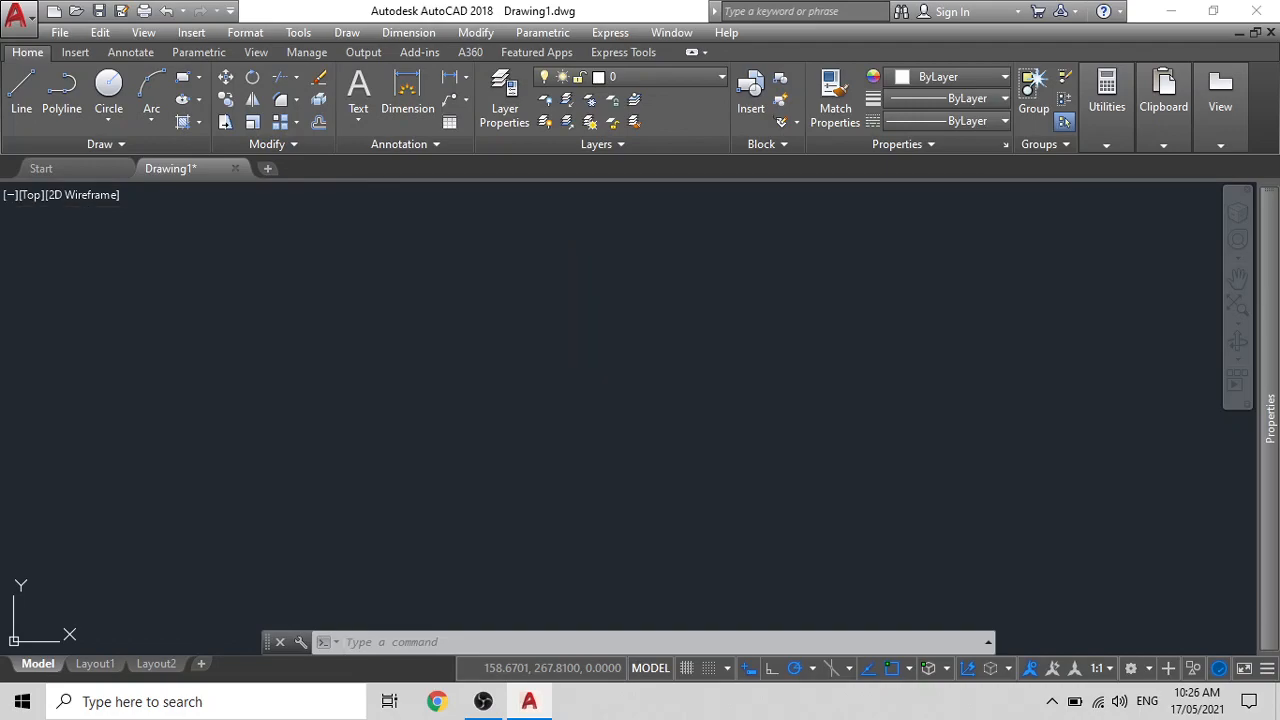
pyautogui.click(514, 514)
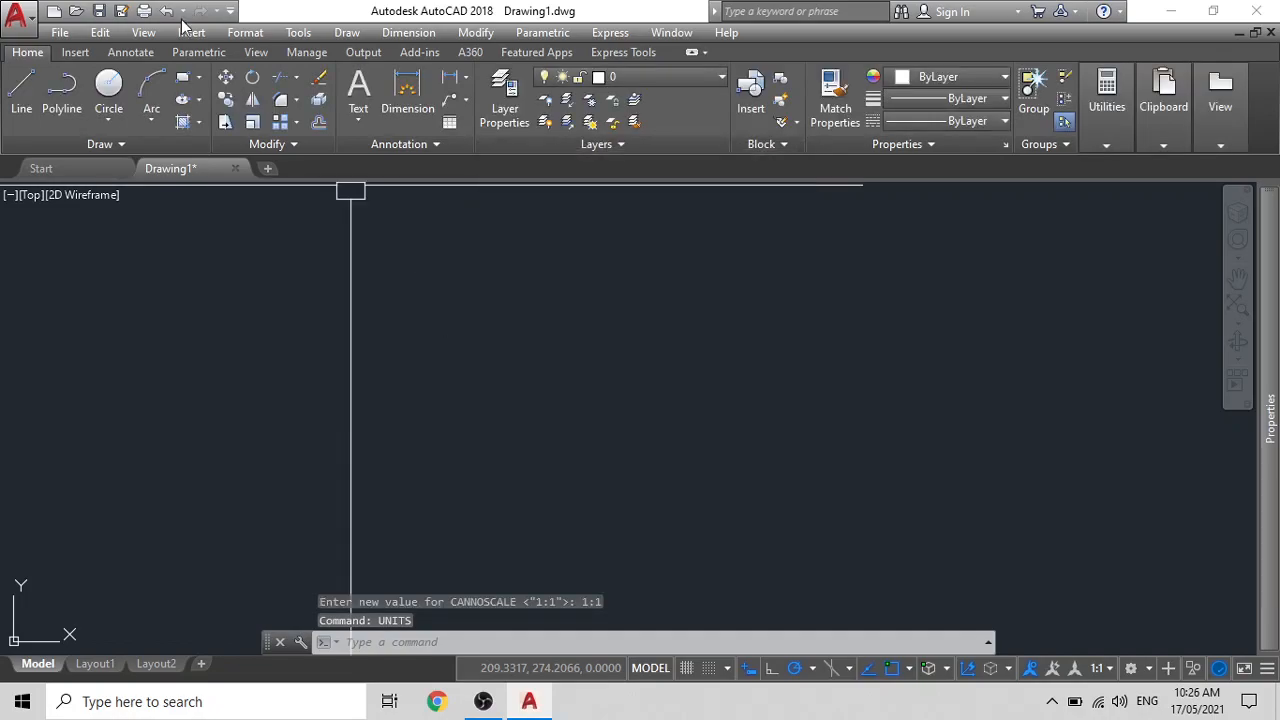
# Set the length precision to 0 in the Drawing Units settings
pyautogui.click(245, 32)
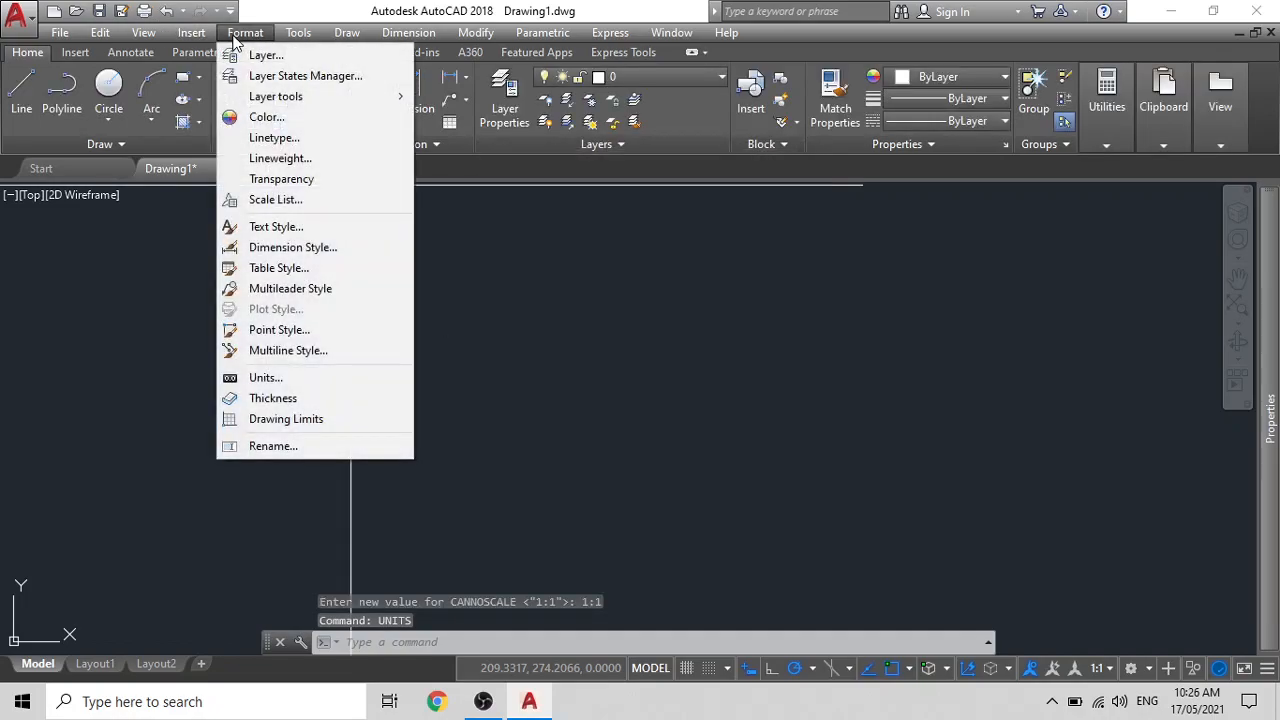
pyautogui.click(264, 374)
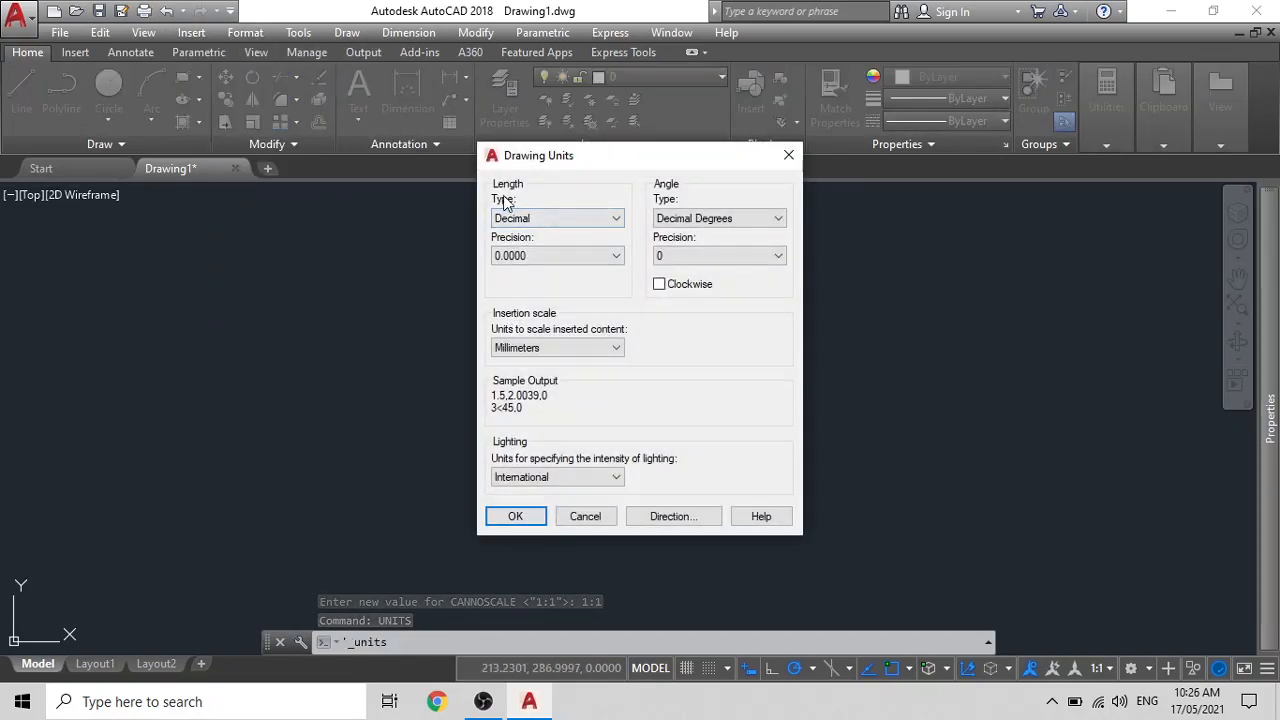
pyautogui.click(502, 256)
pyautogui.click(499, 271)
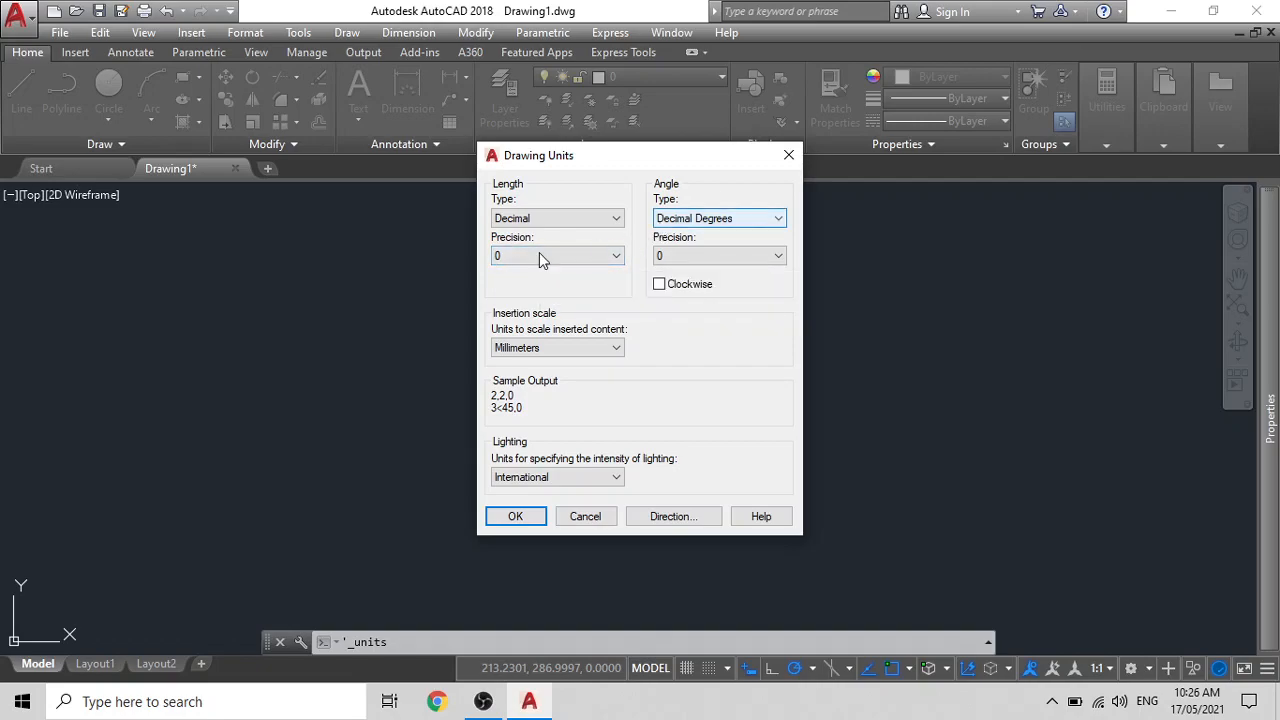
pyautogui.click(542, 258)
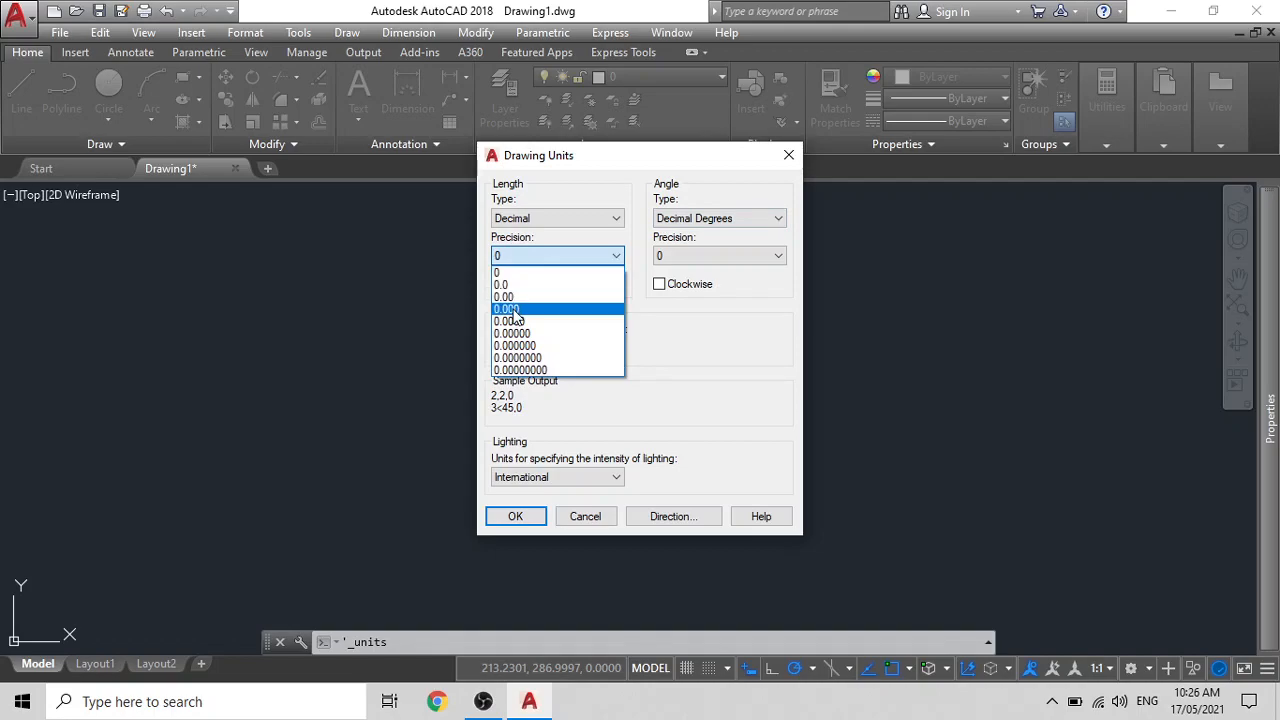
pyautogui.click(527, 261)
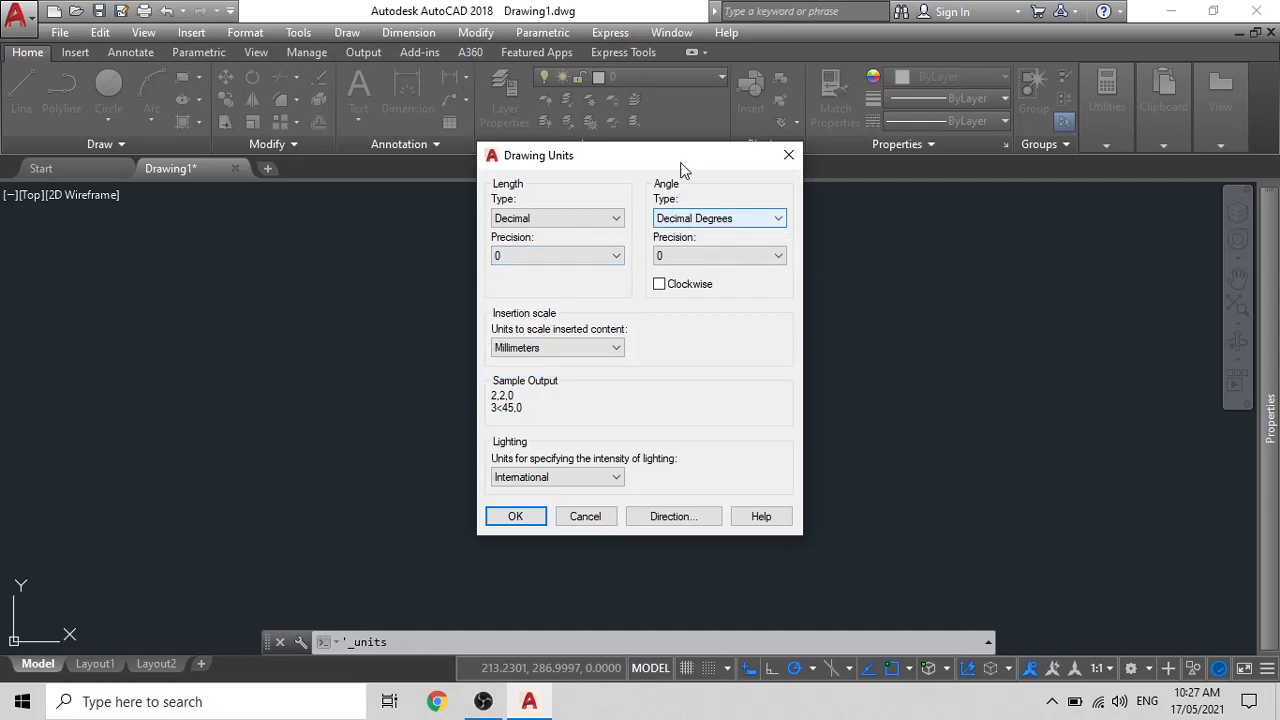
# Set the angle type to Deg/Min/Sec with a precision of 0d00'00"
pyautogui.click(672, 219)
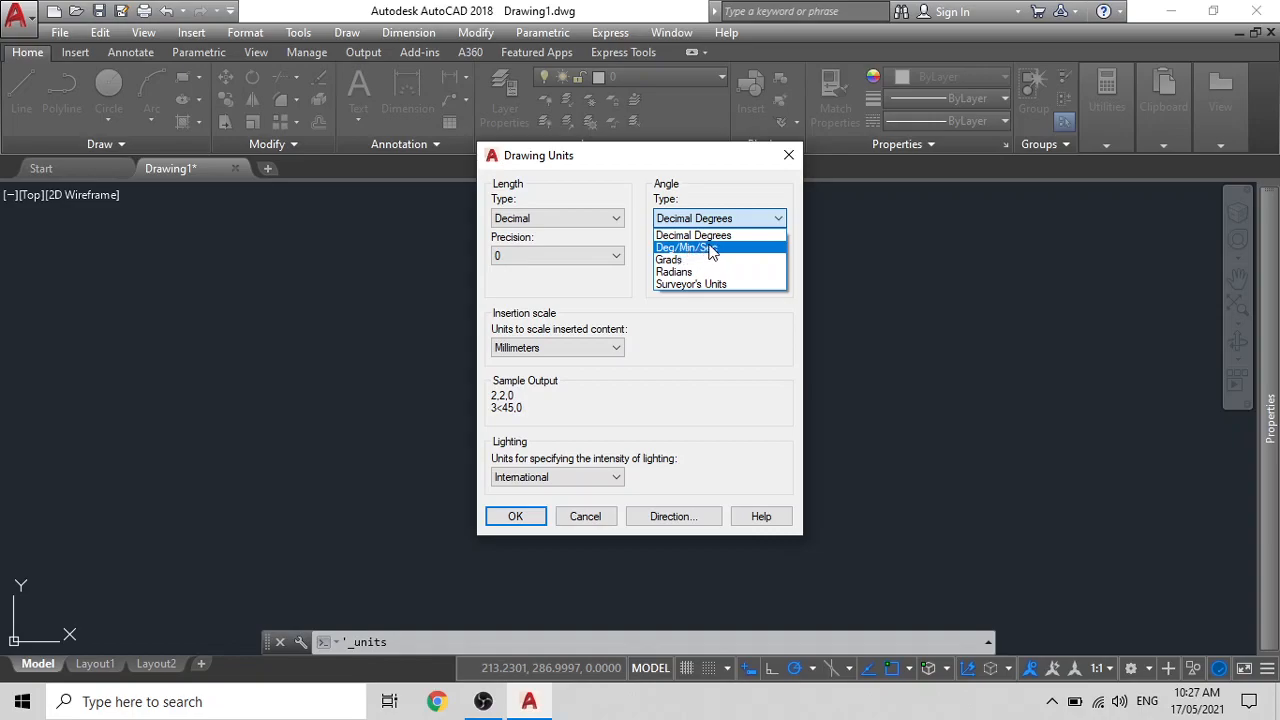
pyautogui.click(711, 249)
pyautogui.click(700, 256)
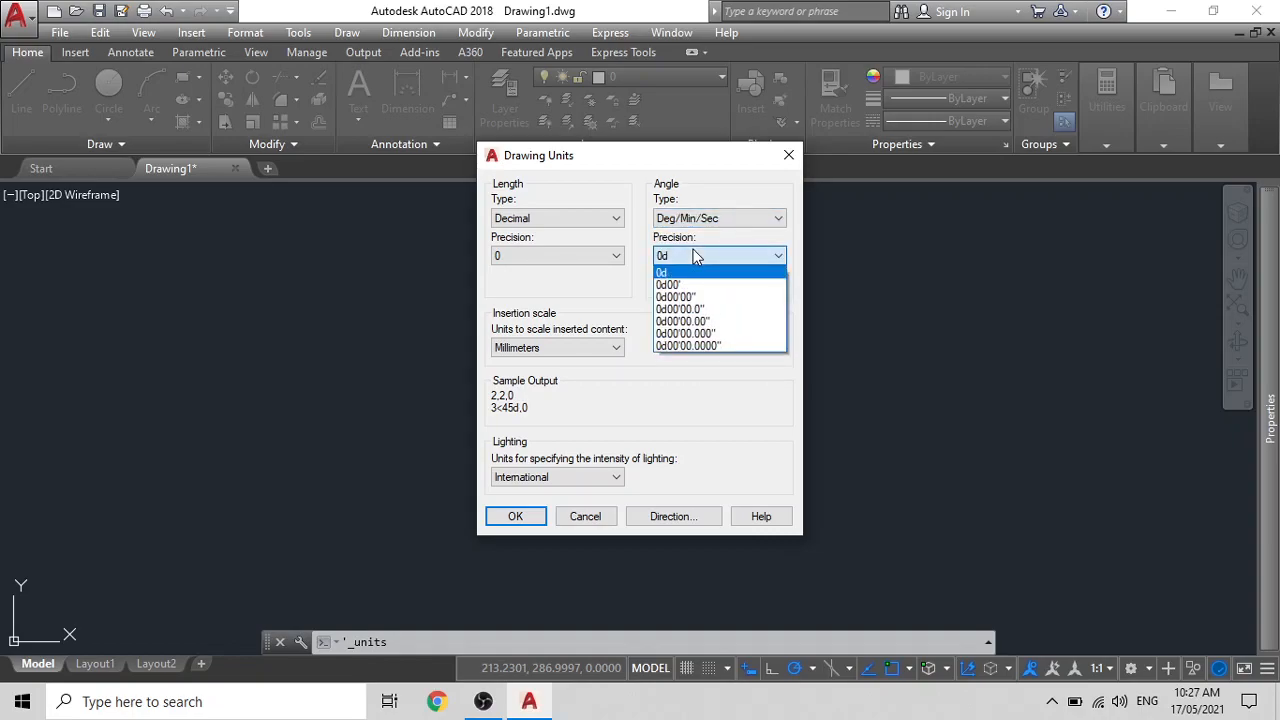
pyautogui.click(679, 298)
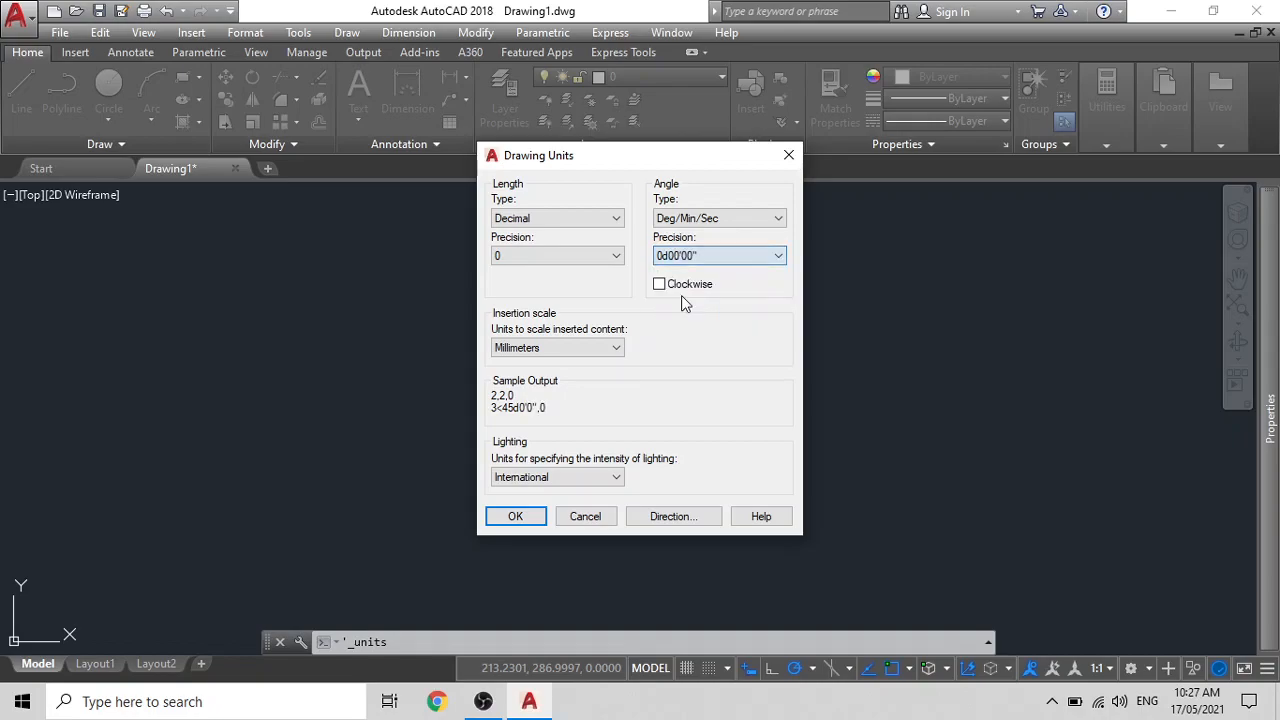
# Choose Millimeters as the insertion scale and make angles measure clockwise
pyautogui.click(590, 350)
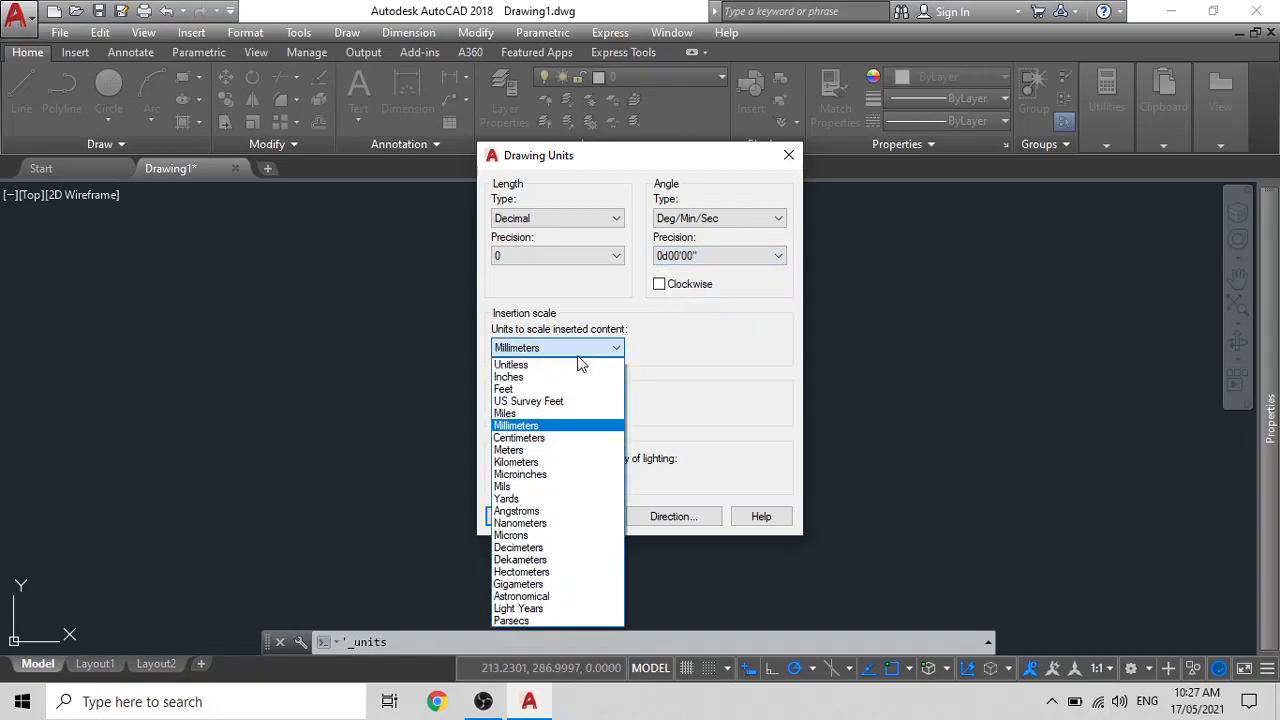
pyautogui.click(521, 421)
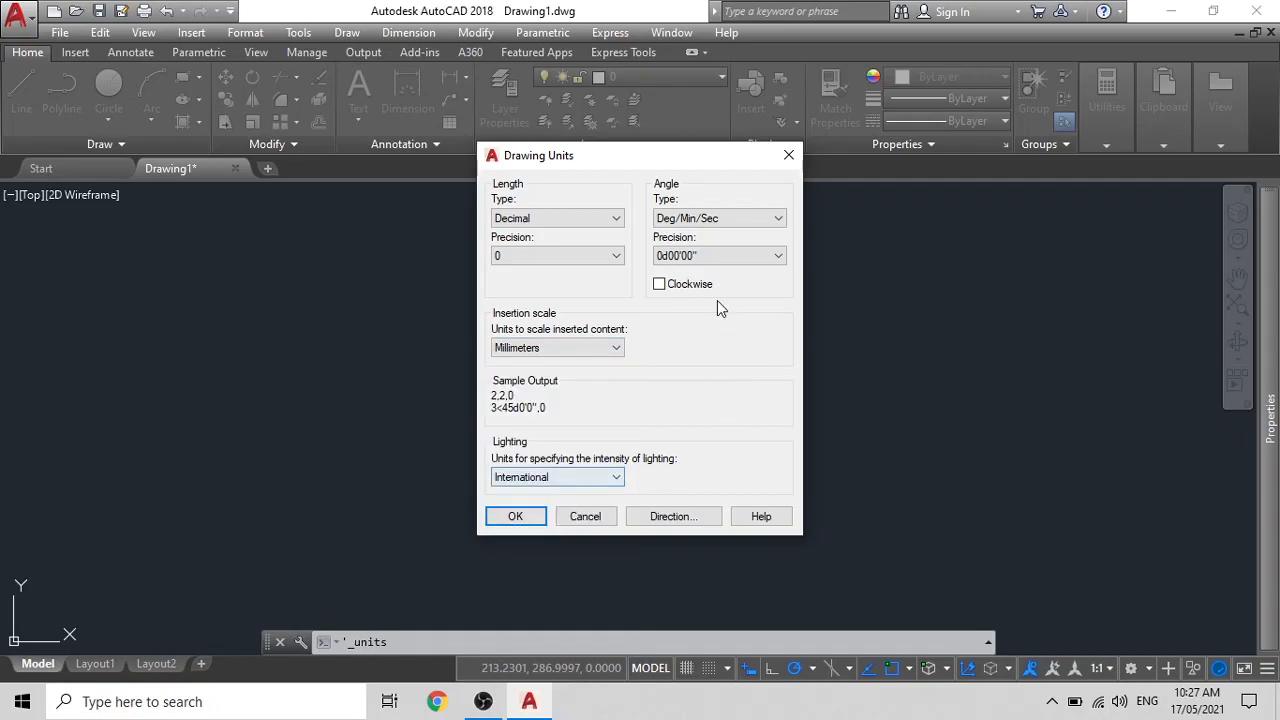
pyautogui.click(665, 286)
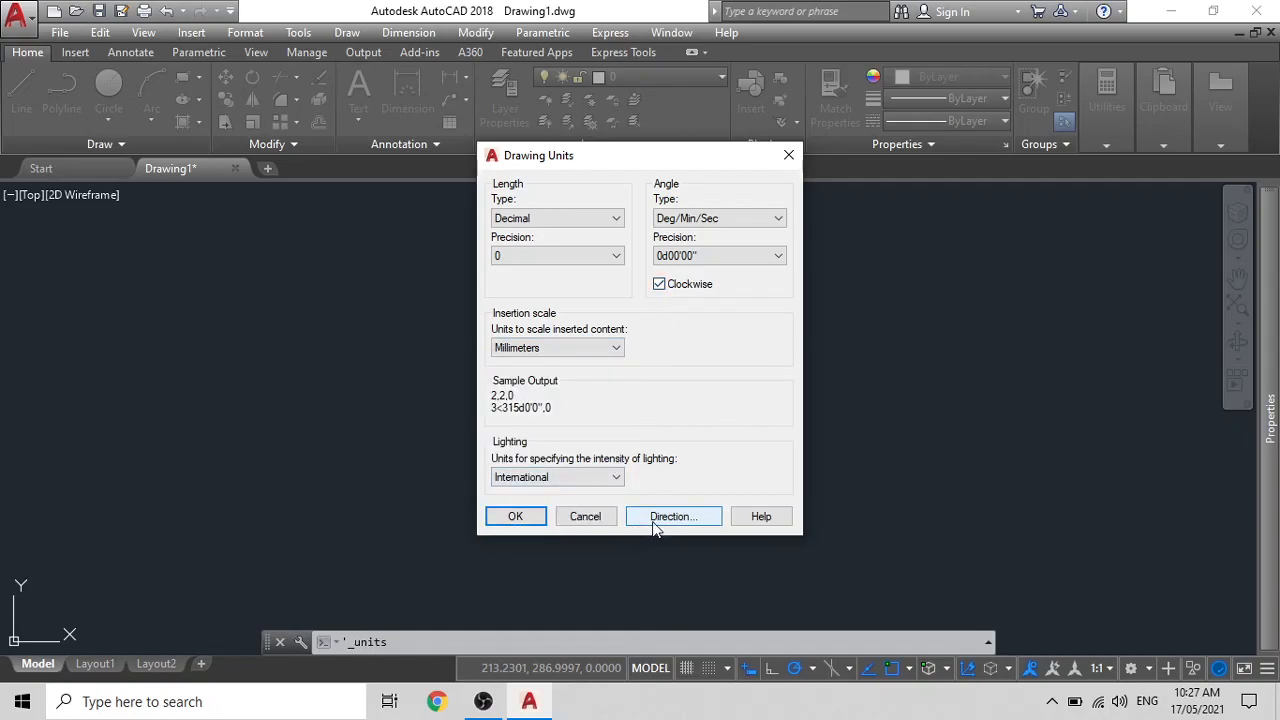
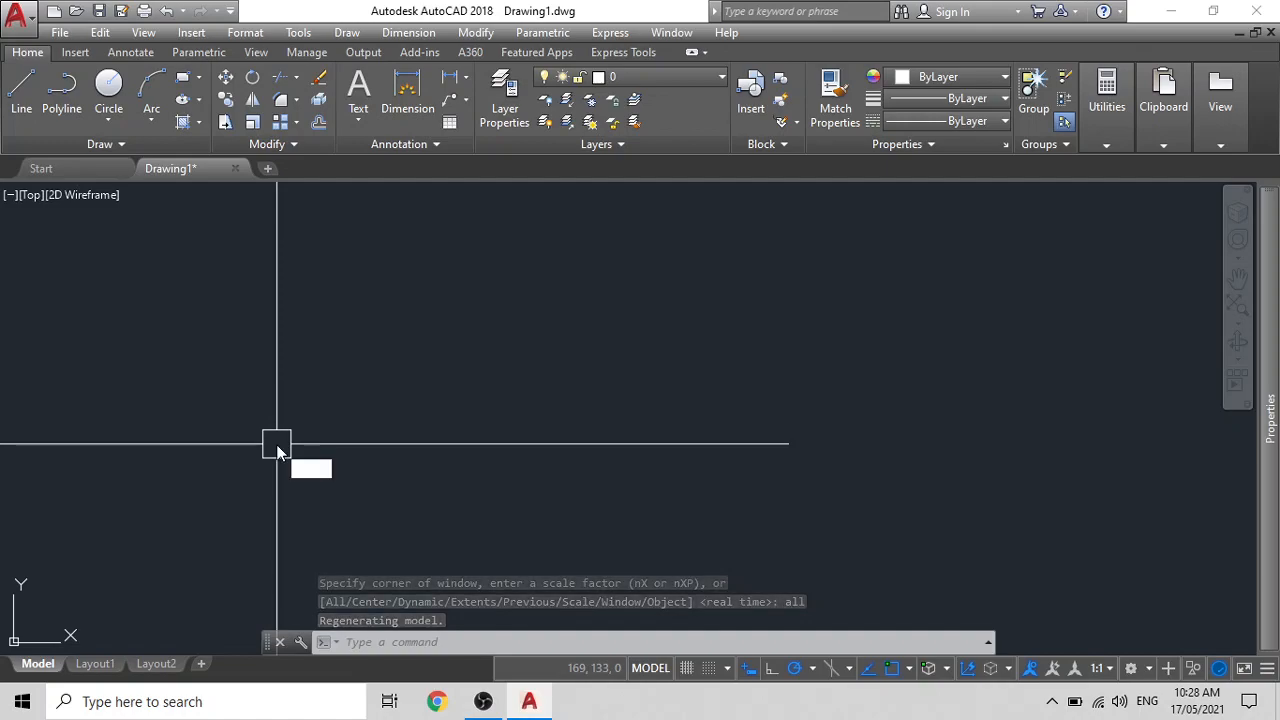
# Turn off auto-hide so the Properties palette stays open, and cancel the dimension command
pyautogui.press('Return')
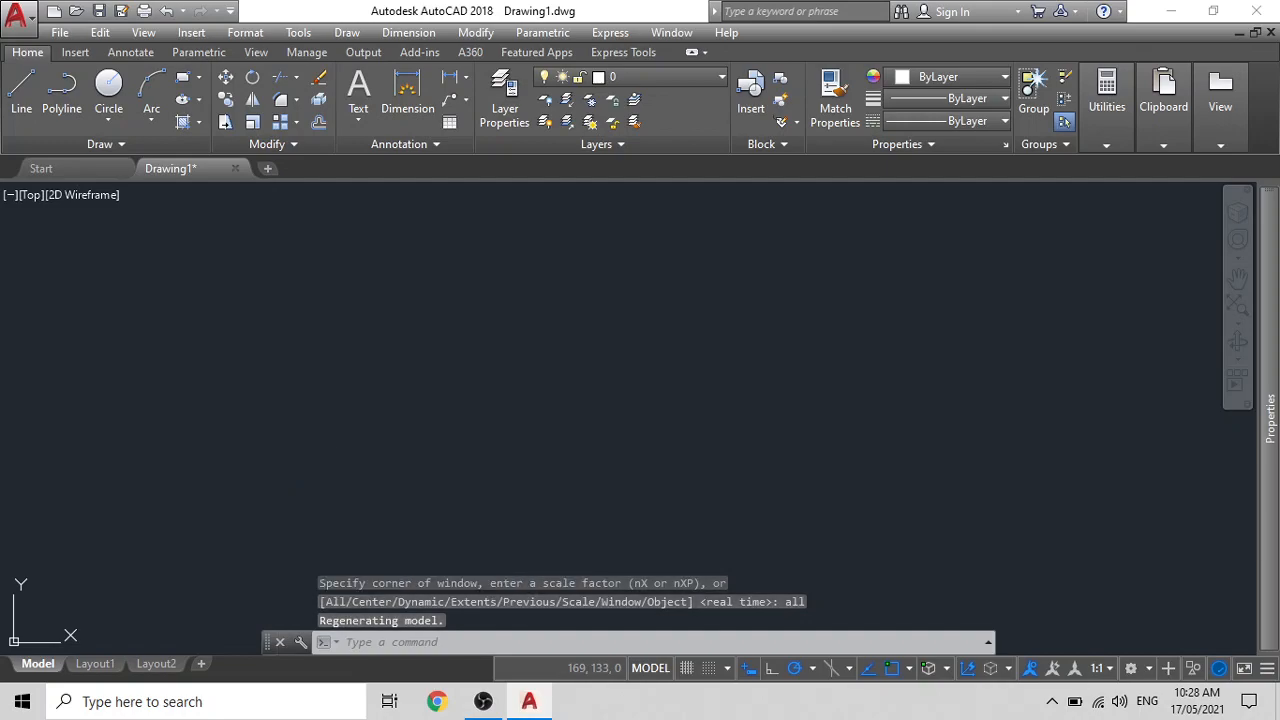
pyautogui.click(49, 479)
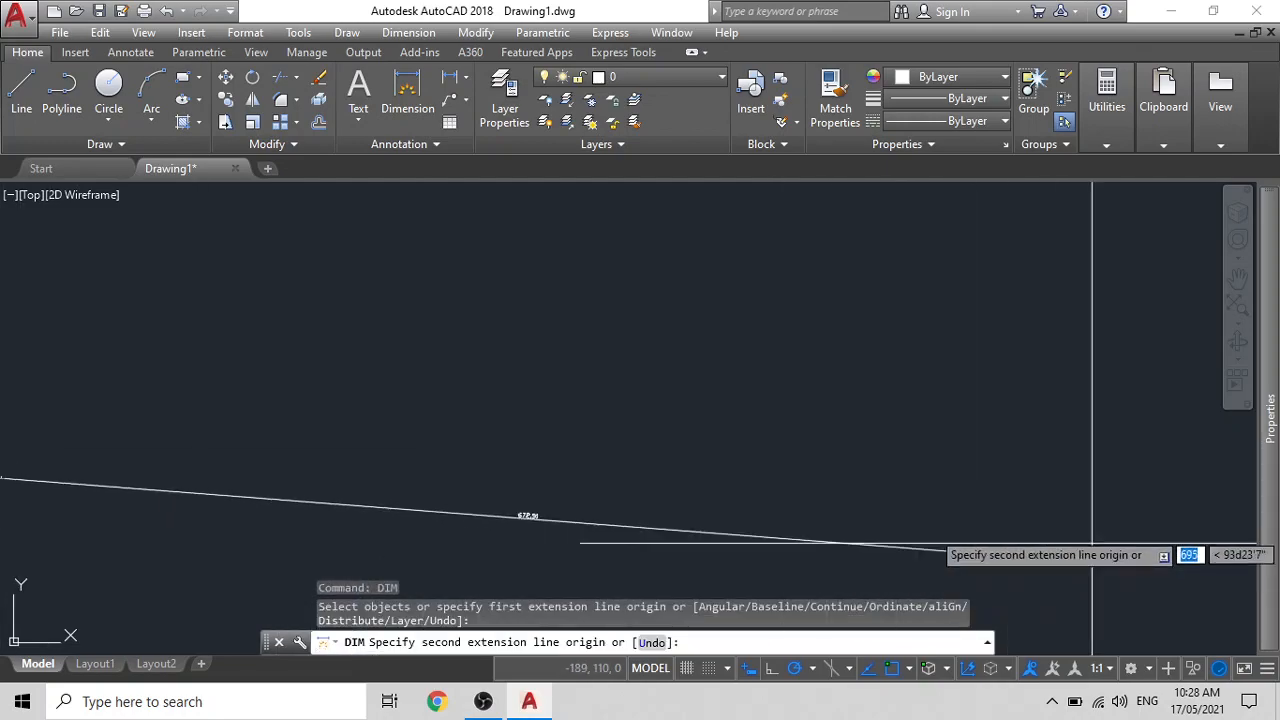
pyautogui.moveTo(1268, 485)
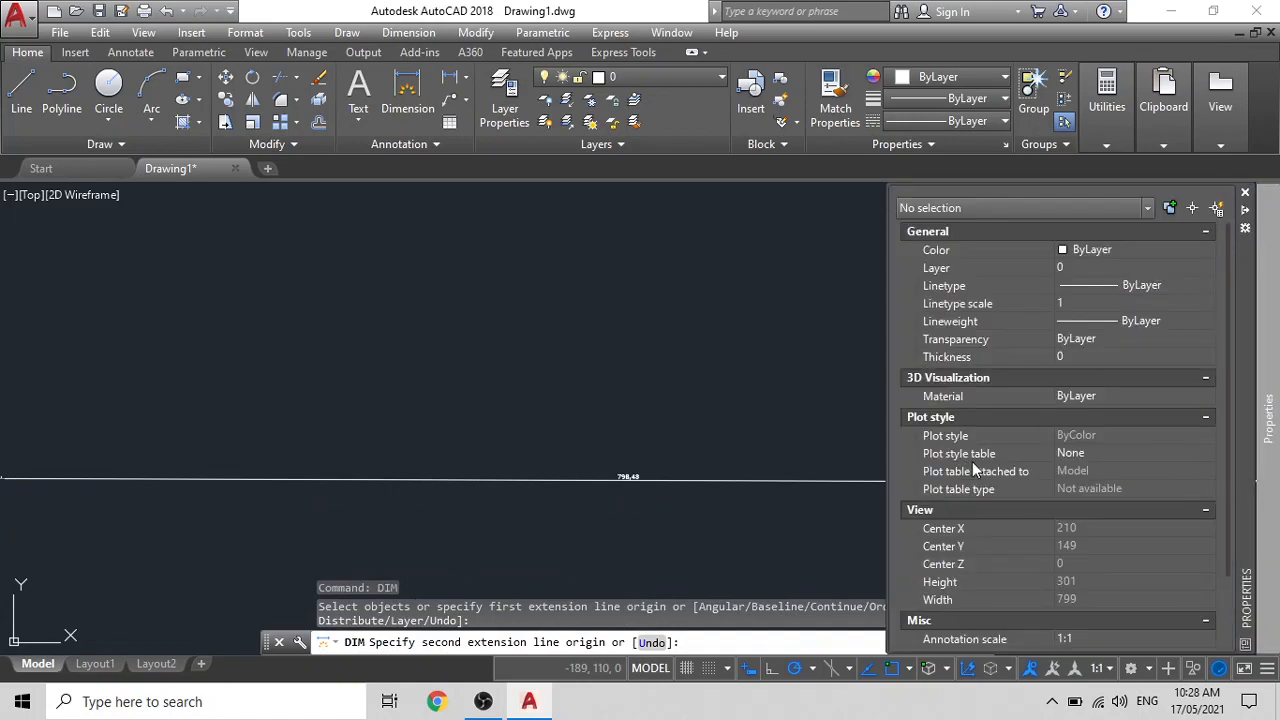
pyautogui.click(1245, 210)
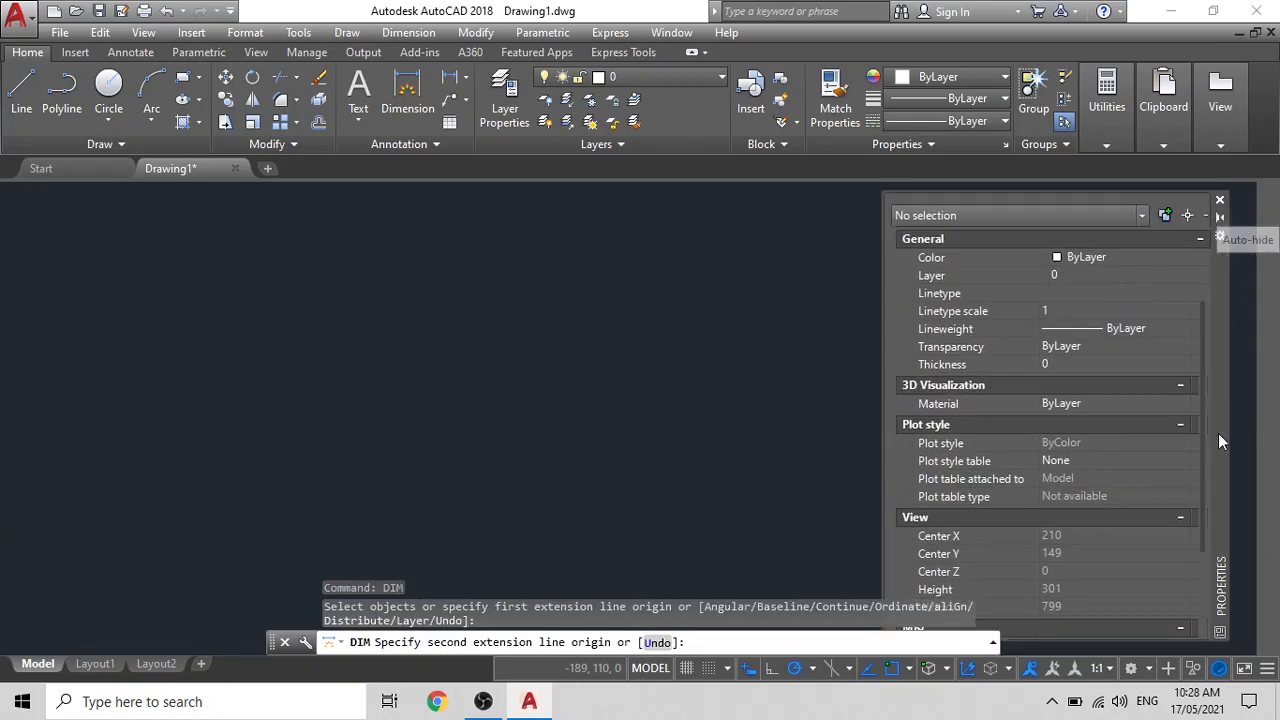
pyautogui.press('Escape')
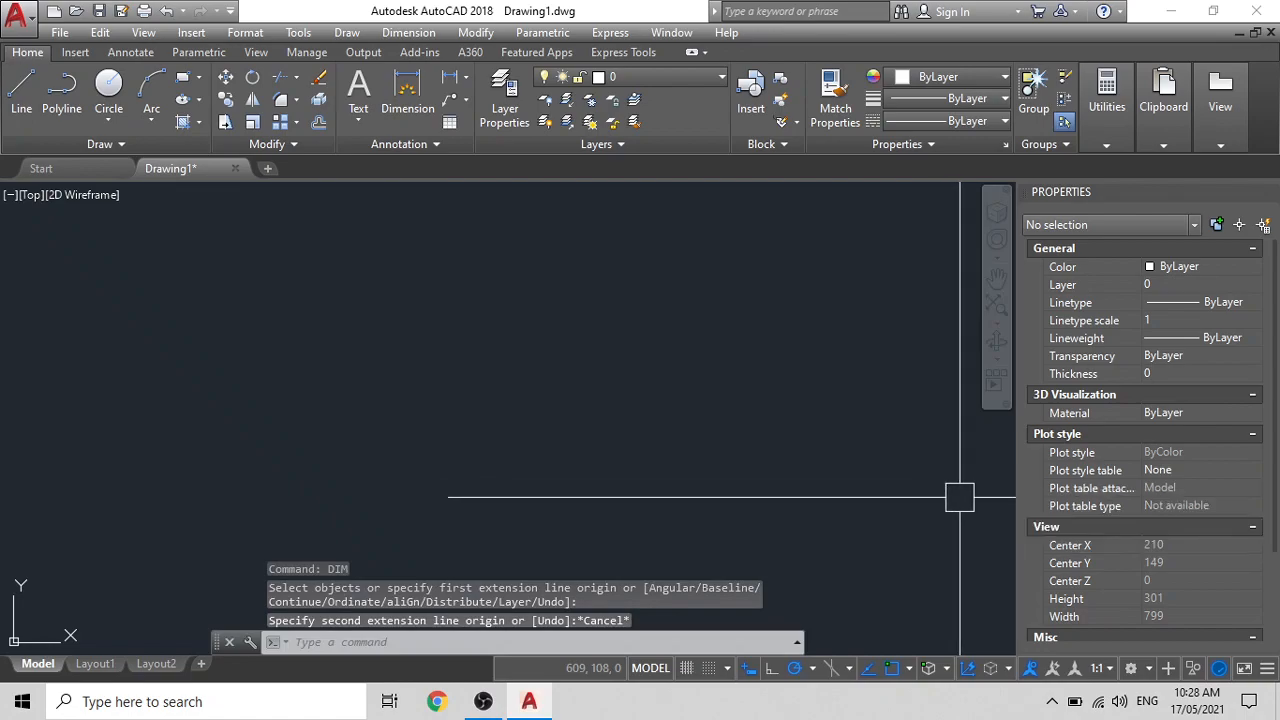
# Measure the horizontal distance across the visible drawing area with the DIST command
pyautogui.write('di')
pyautogui.press('Return')
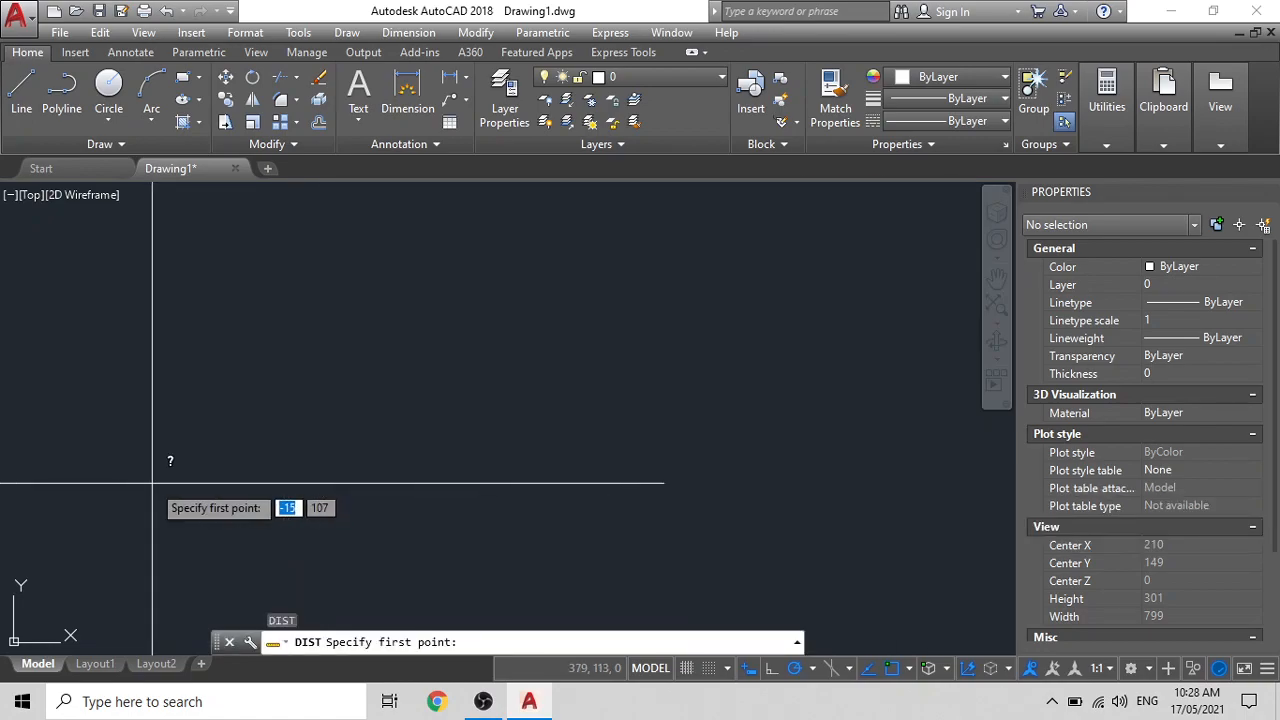
pyautogui.click(8, 480)
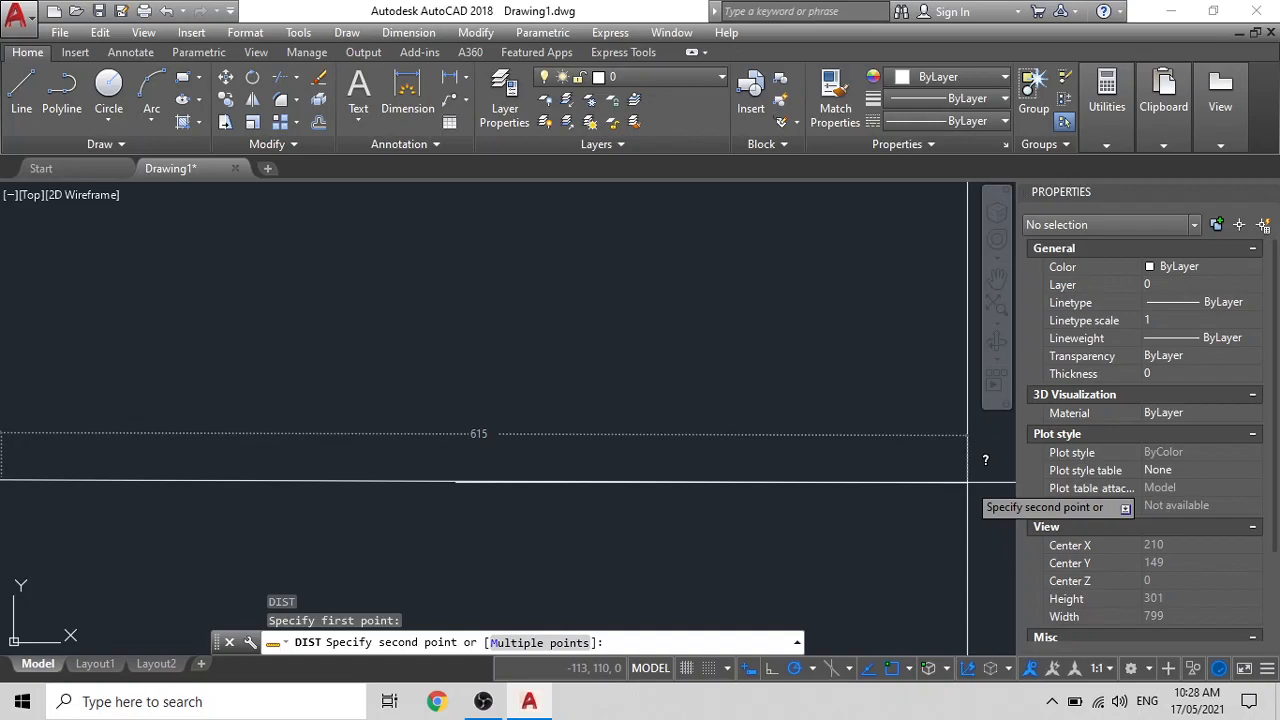
pyautogui.press('Escape')
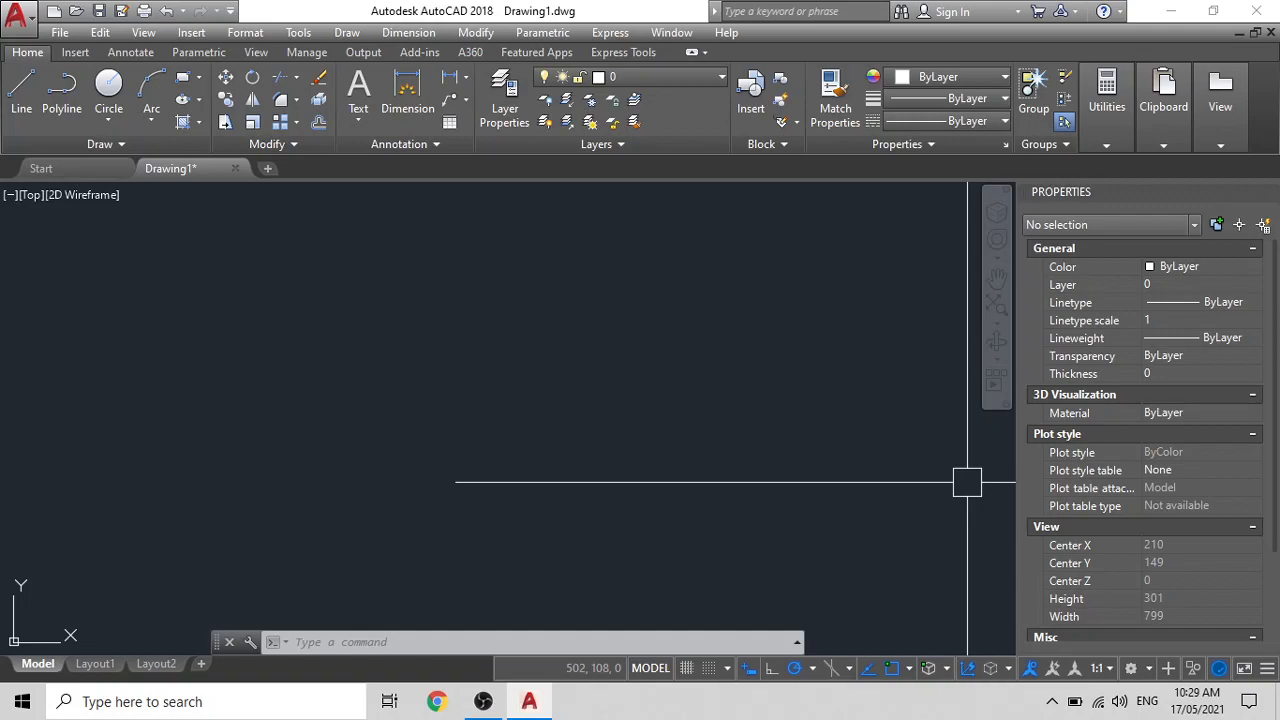
# Create a new text style named Dimensions
pyautogui.click(245, 32)
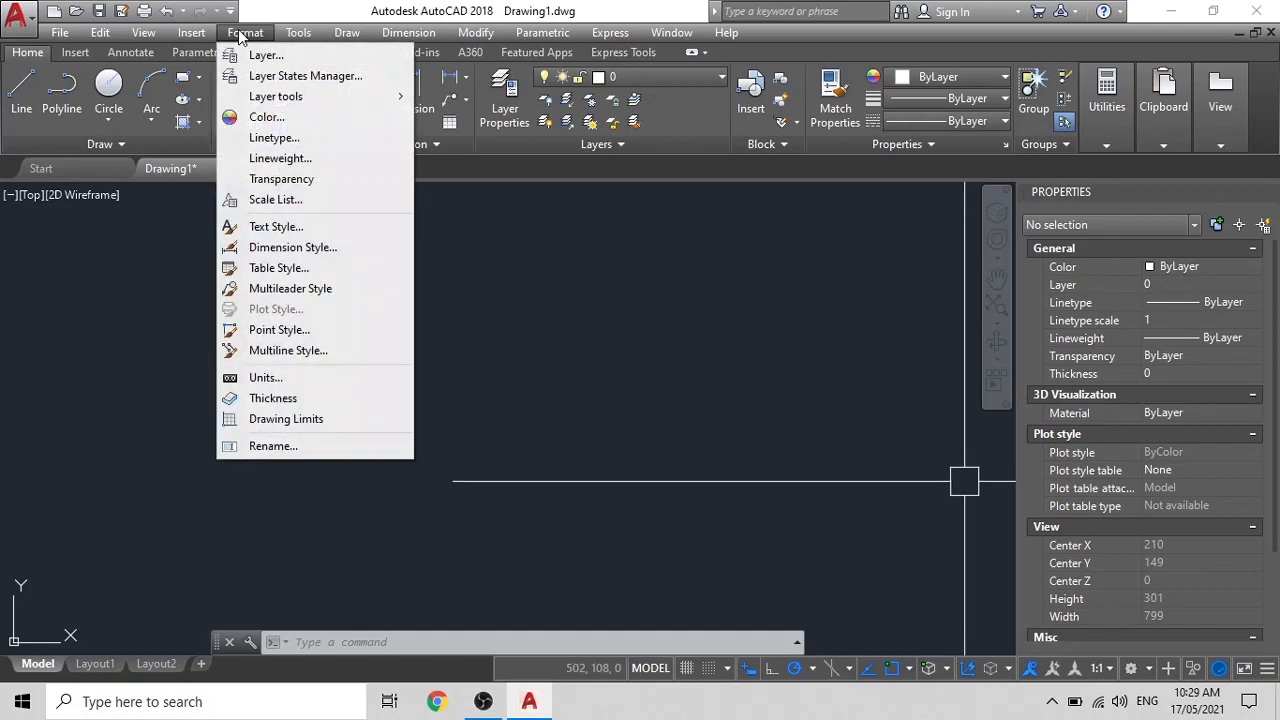
pyautogui.click(280, 226)
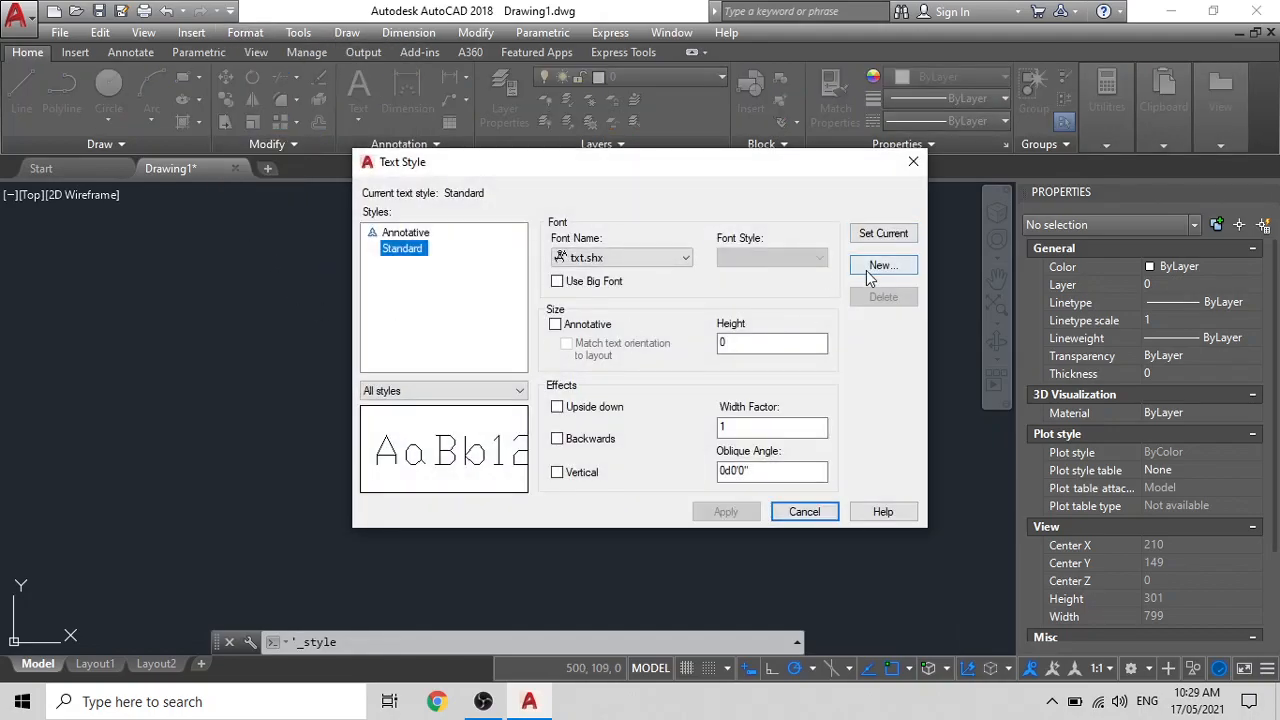
pyautogui.click(881, 266)
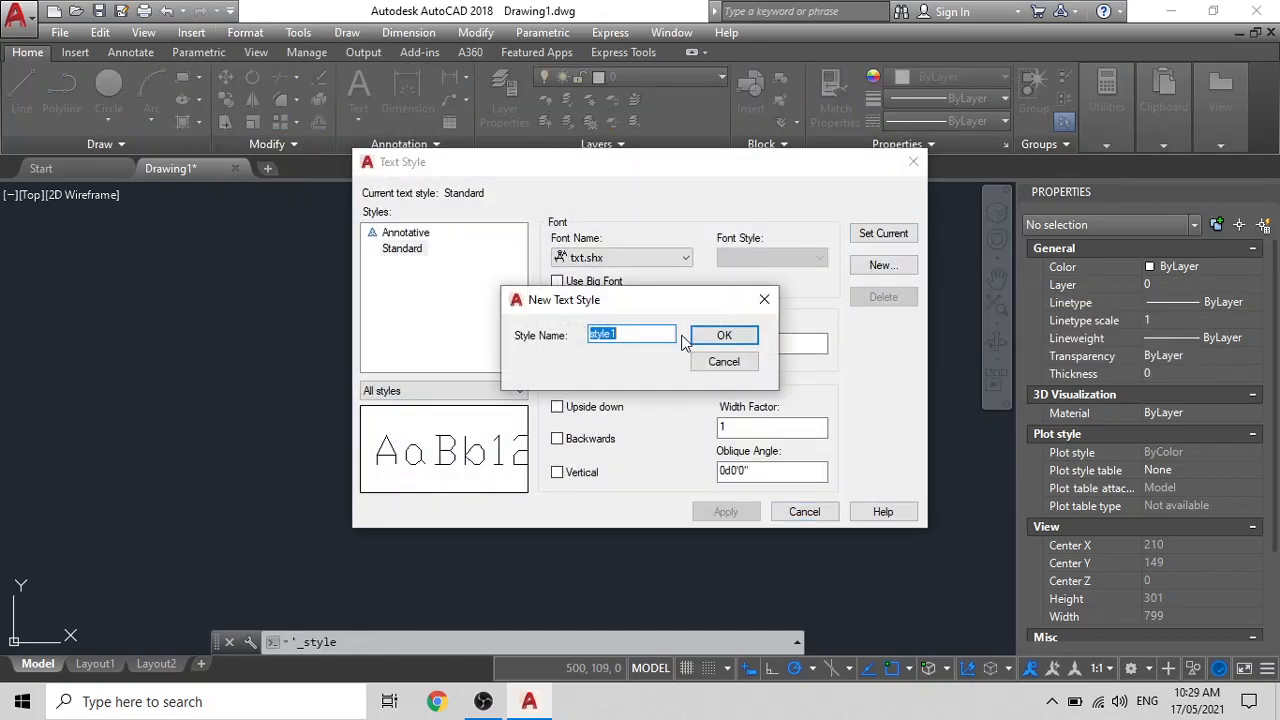
pyautogui.press('BackSpace')
pyautogui.press('capslock')
pyautogui.write('D')
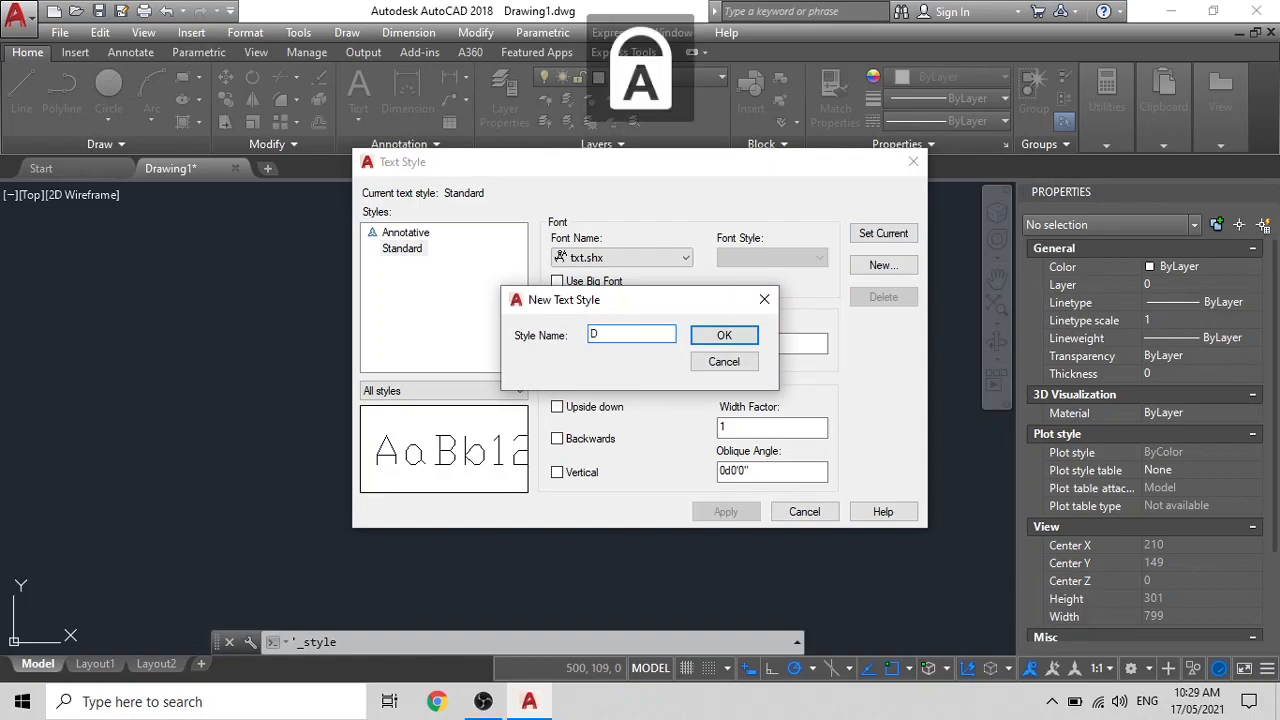
pyautogui.press('capslock')
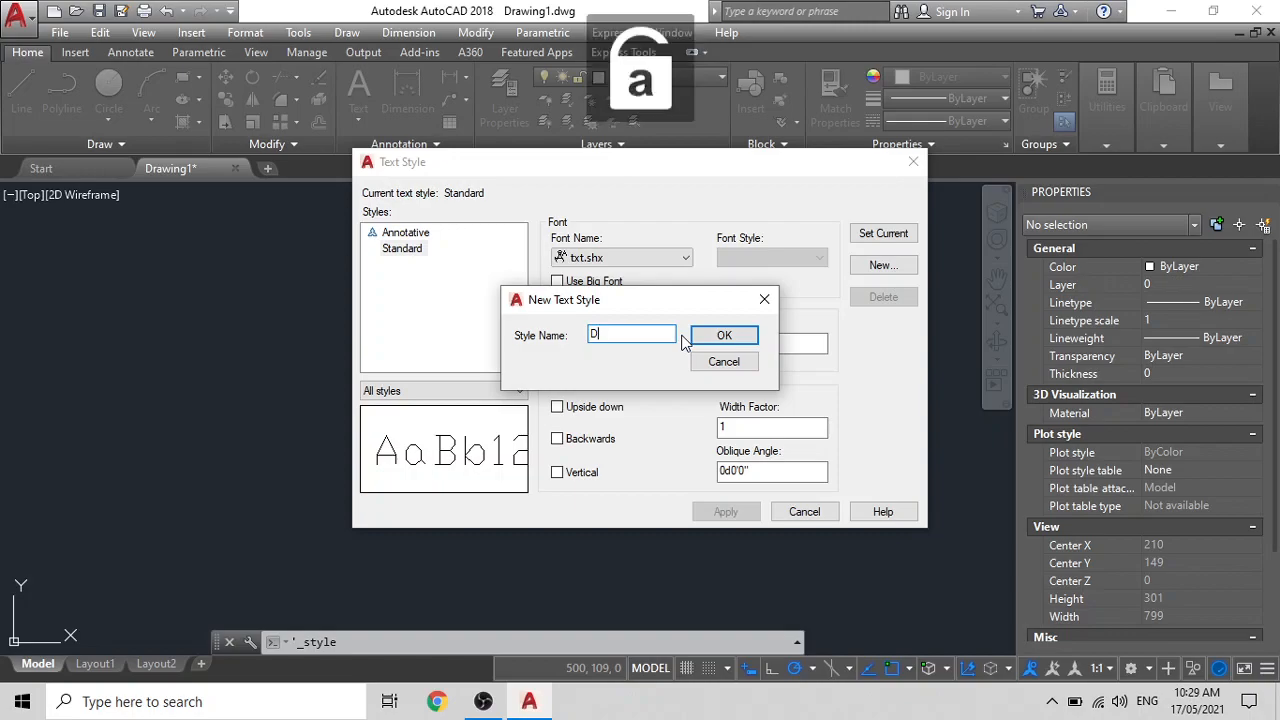
pyautogui.write('imensions')
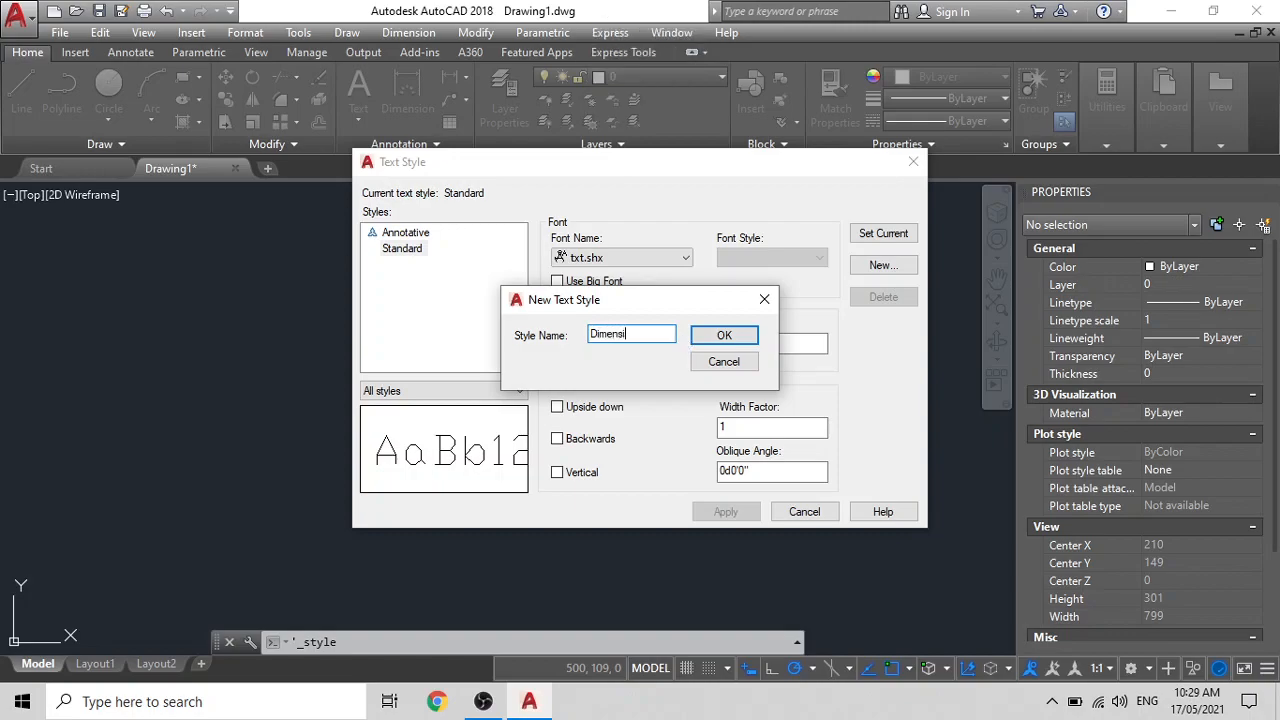
pyautogui.click(724, 335)
# Set the font of the Dimensions text style to Arial
pyautogui.click(670, 258)
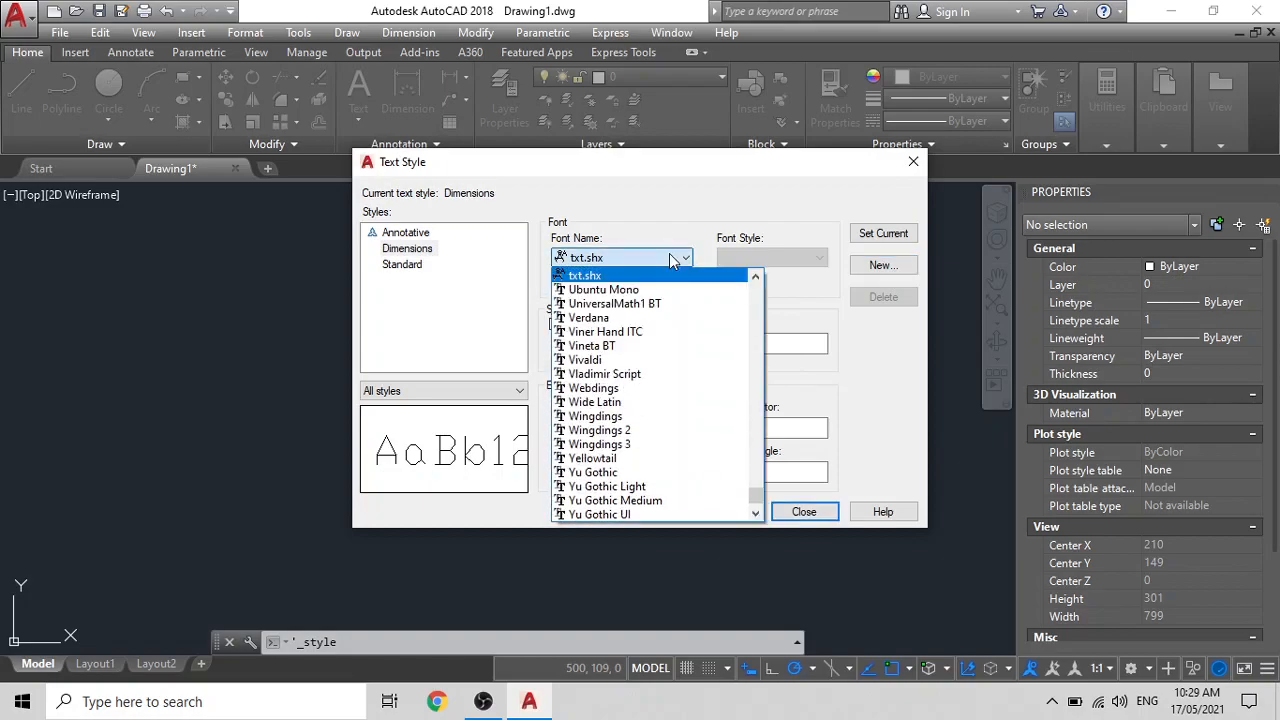
pyautogui.scroll(-2, 651, 352)
pyautogui.scroll(2, 653, 350)
pyautogui.scroll(5, 655, 400)
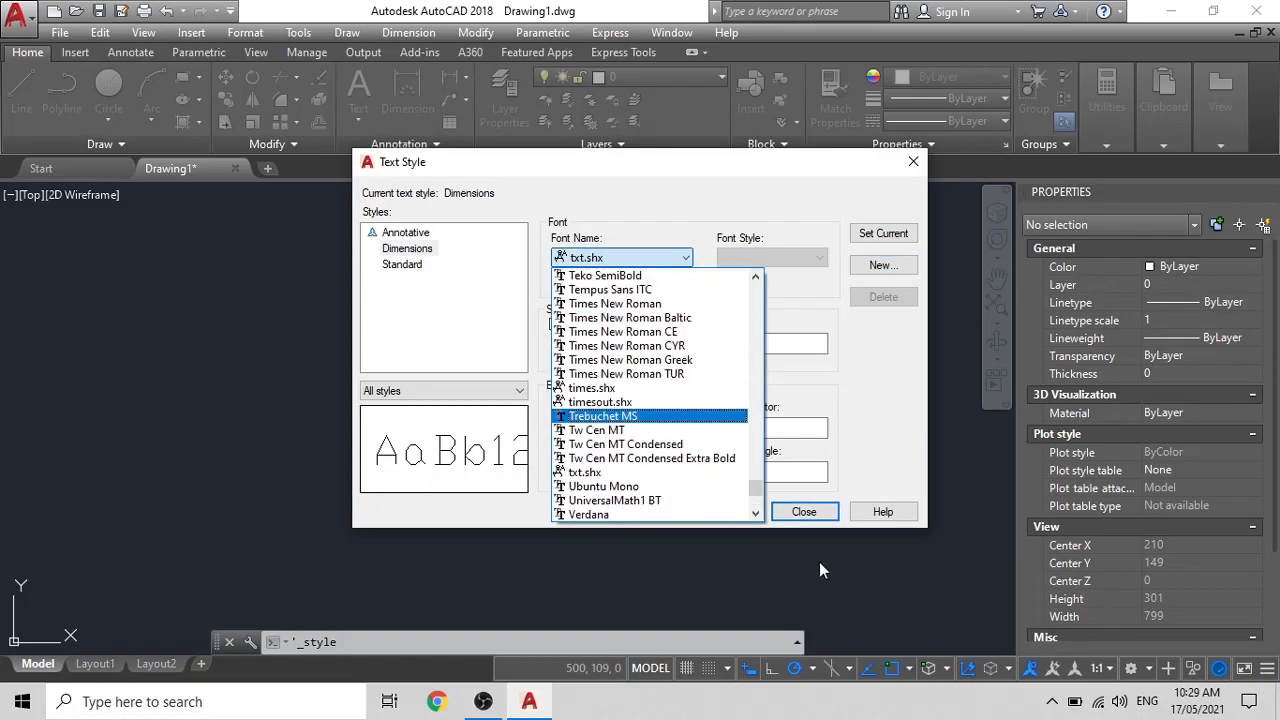
pyautogui.moveTo(757, 490); pyautogui.dragTo(757, 296)
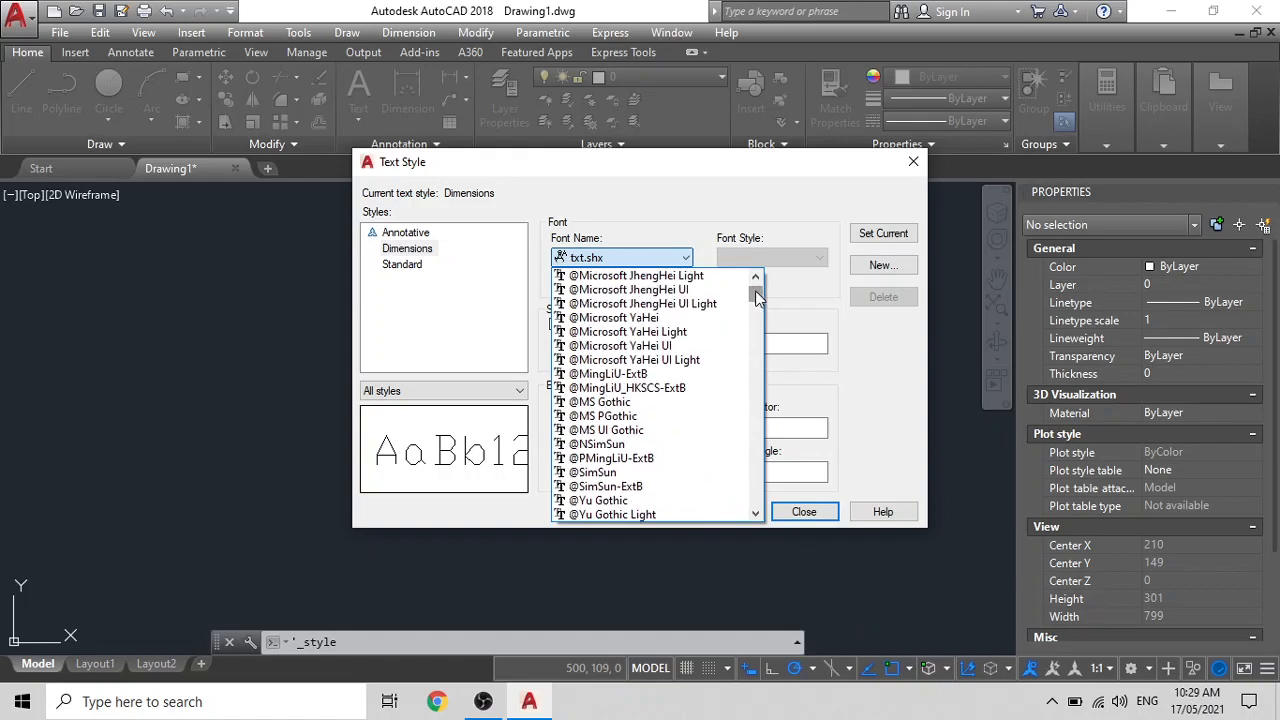
pyautogui.scroll(1, 655, 320)
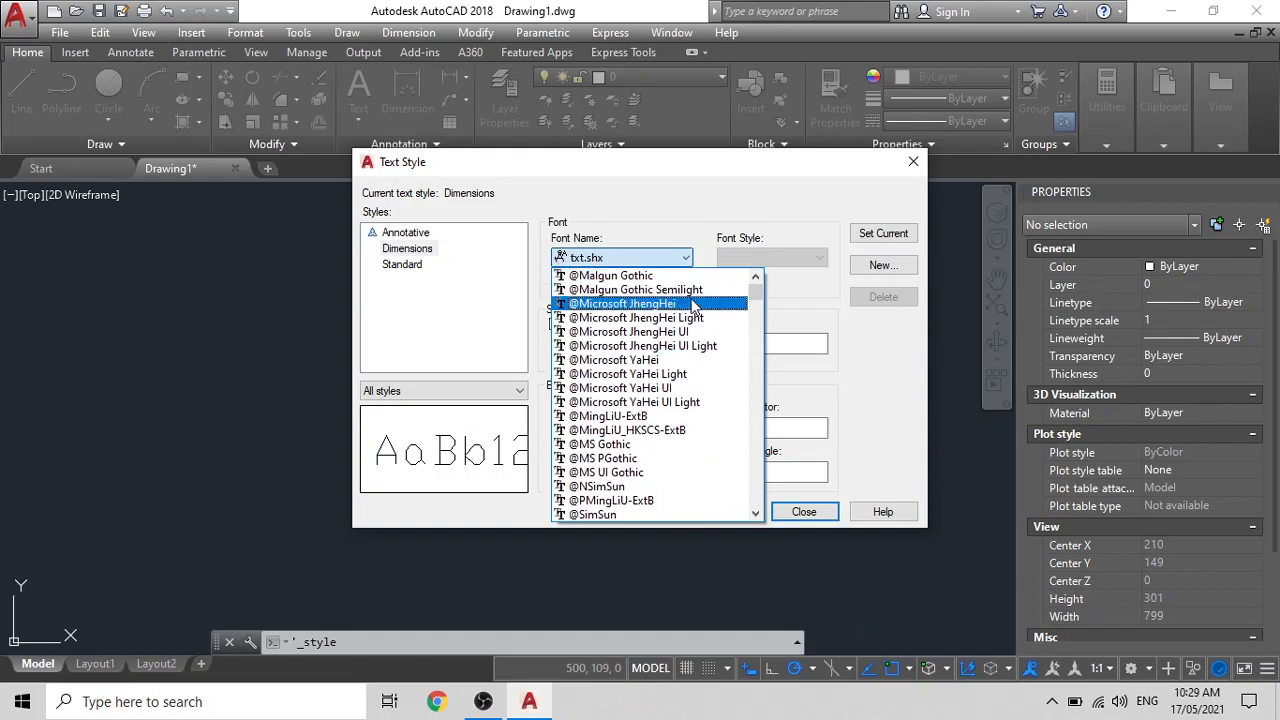
pyautogui.scroll(-10, 665, 320)
pyautogui.scroll(-3, 655, 355)
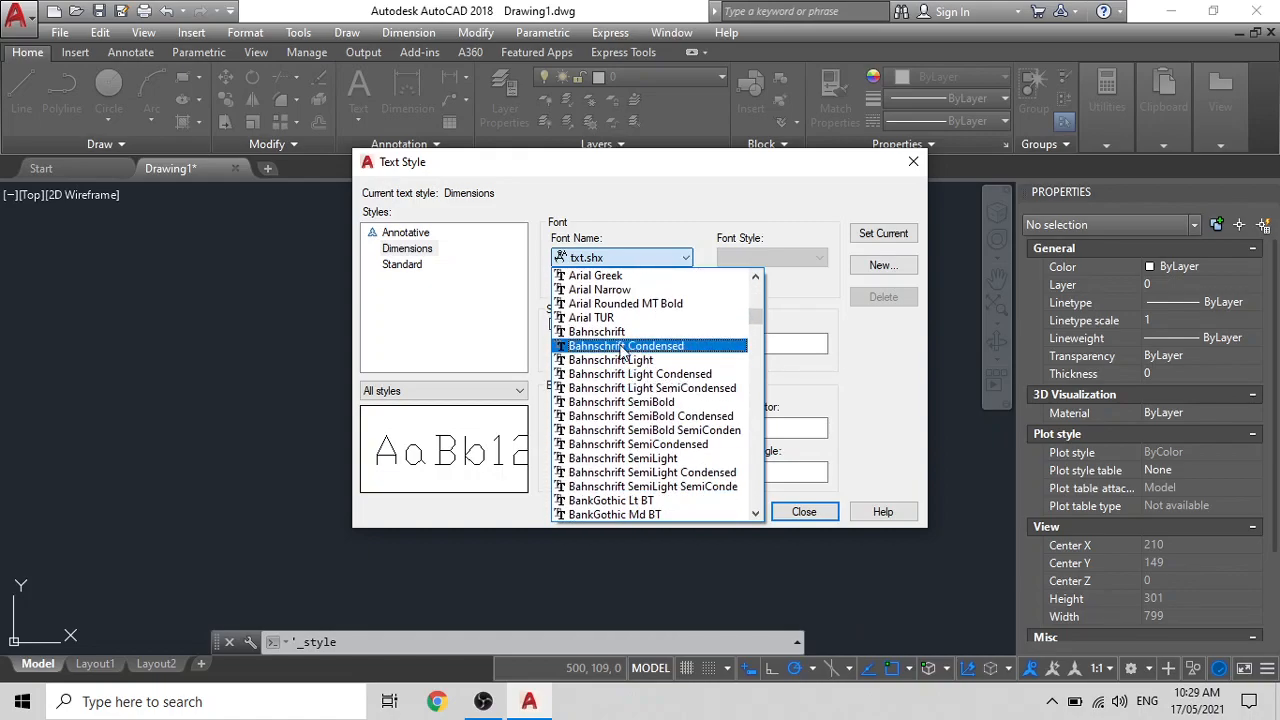
pyautogui.scroll(3, 640, 320)
pyautogui.scroll(2, 612, 290)
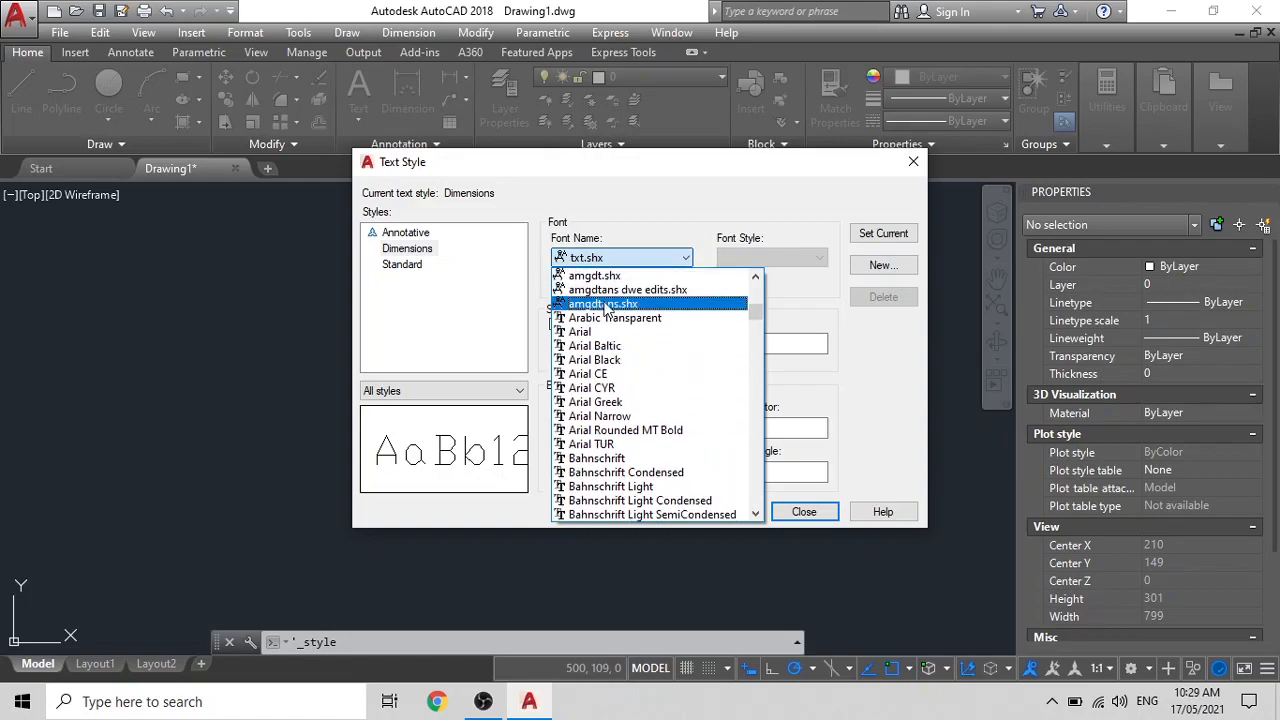
pyautogui.click(592, 333)
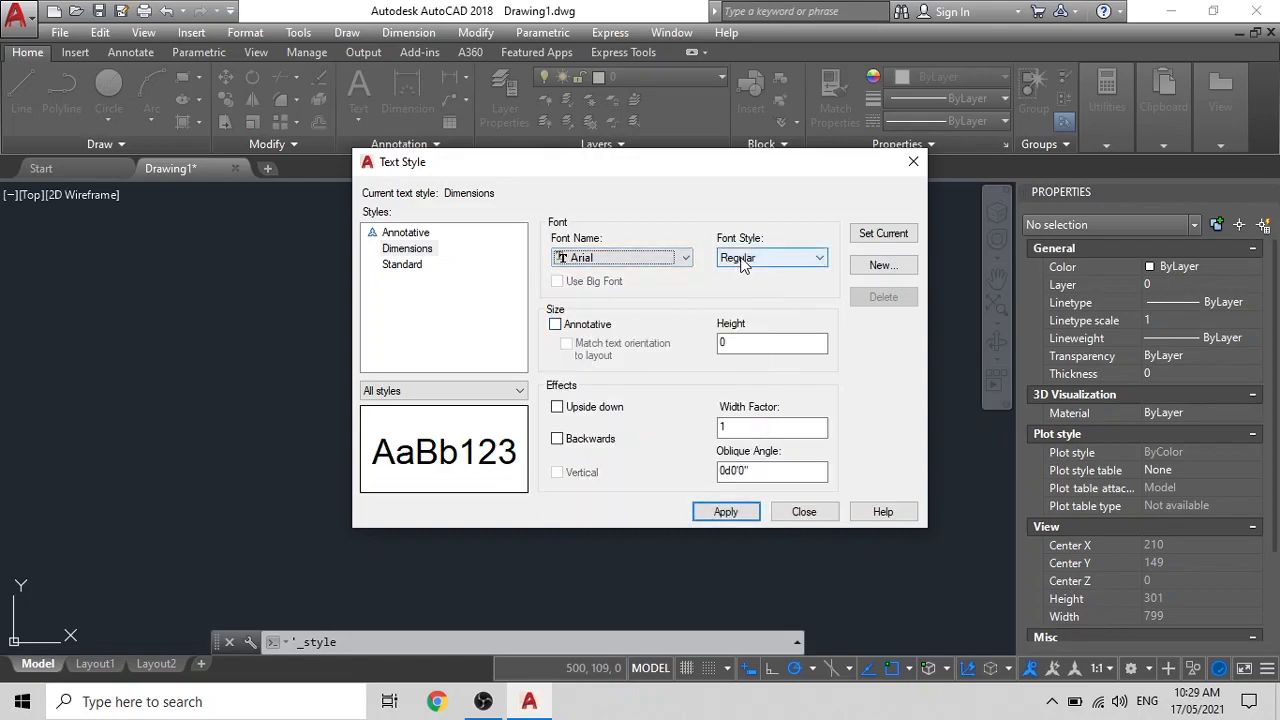
# Make the Dimensions text style annotative with a paper text height of 2.5 and apply the changes
pyautogui.click(556, 325)
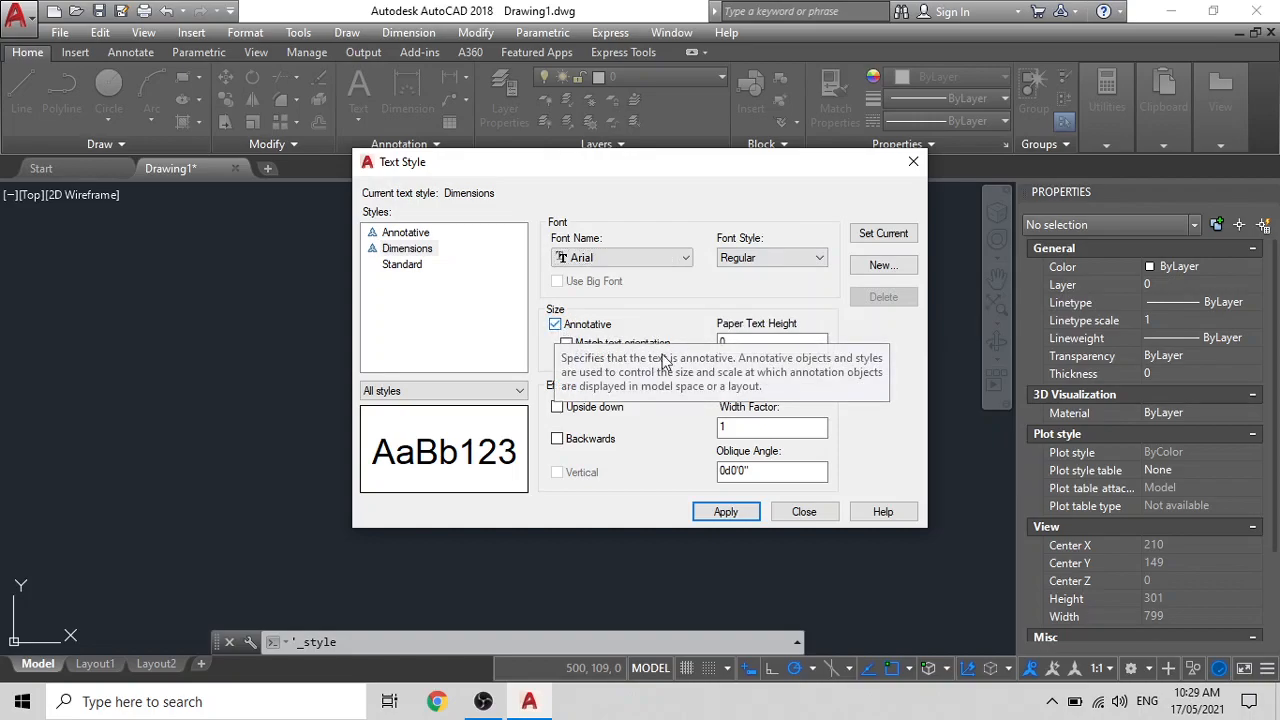
pyautogui.click(733, 342)
pyautogui.press('BackSpace')
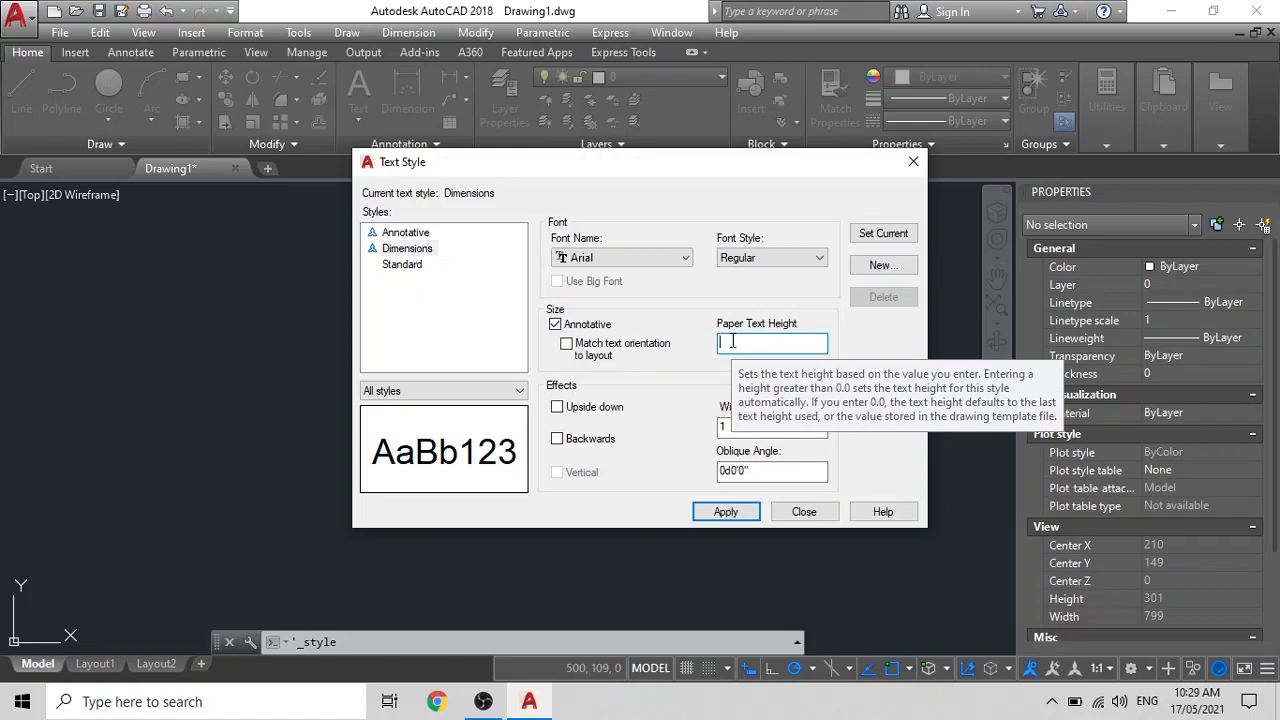
pyautogui.write('2.5')
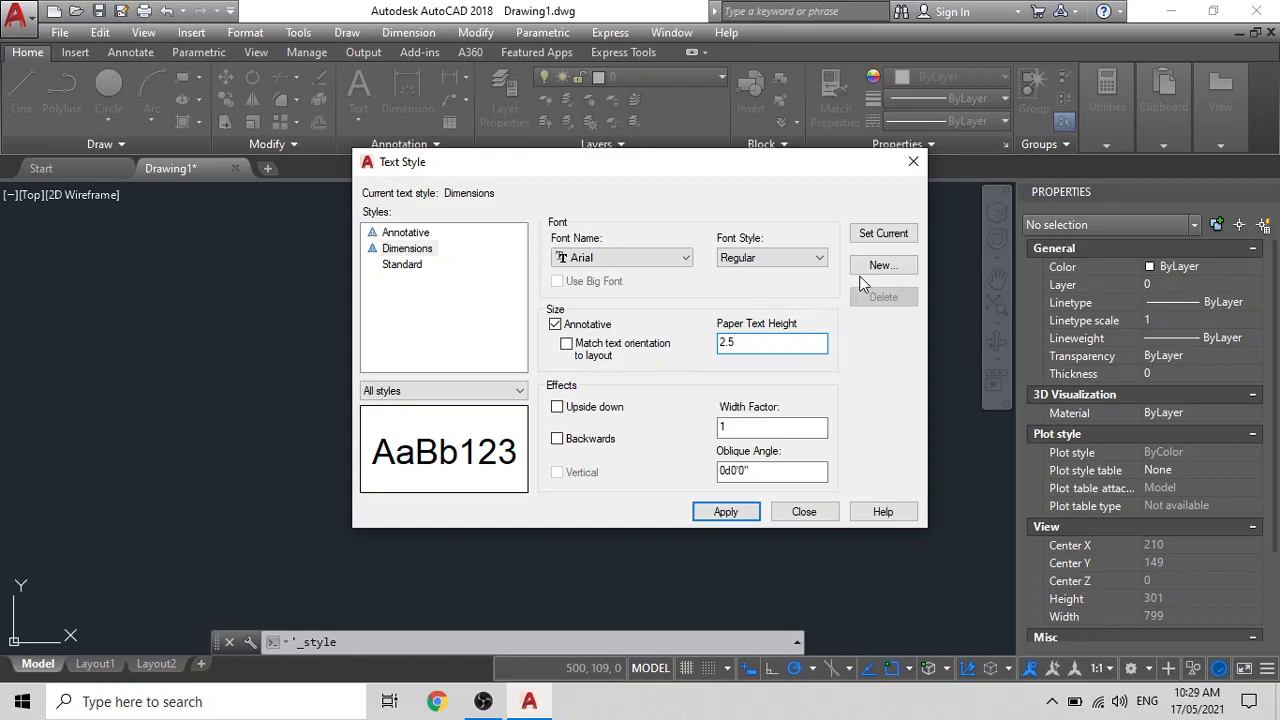
pyautogui.click(726, 511)
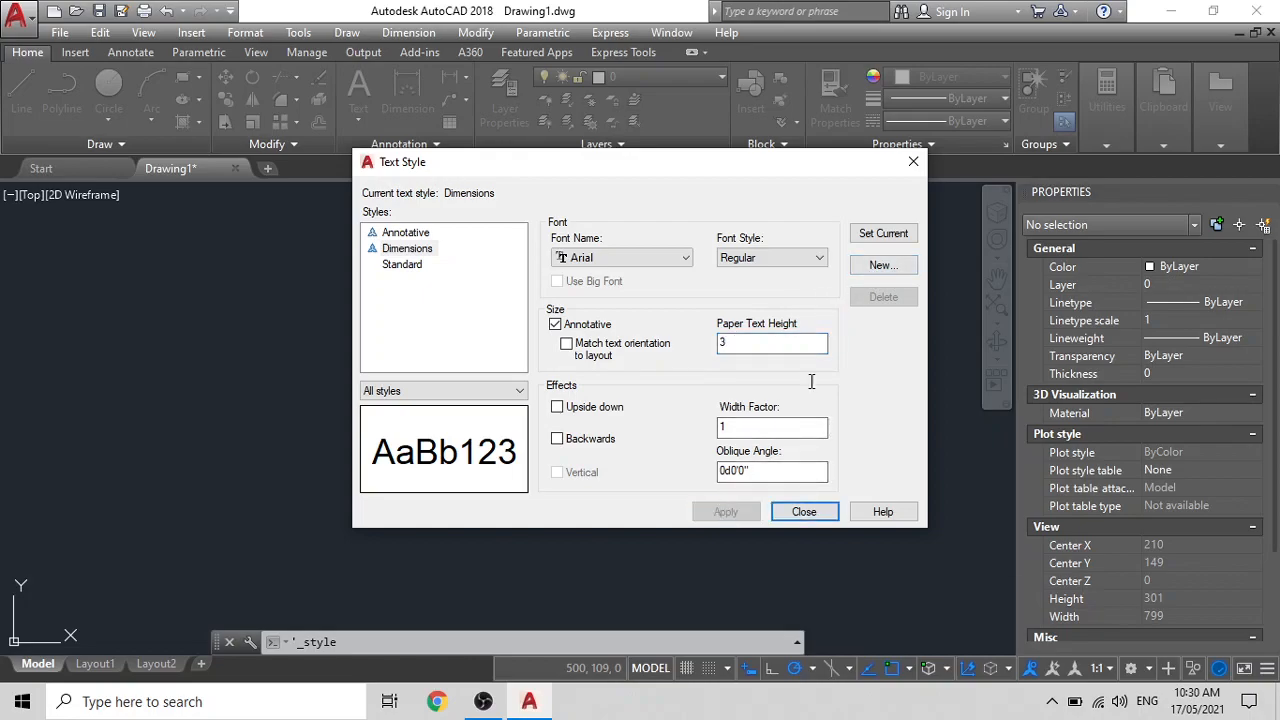
# Create a new text style named Layout text
pyautogui.click(876, 266)
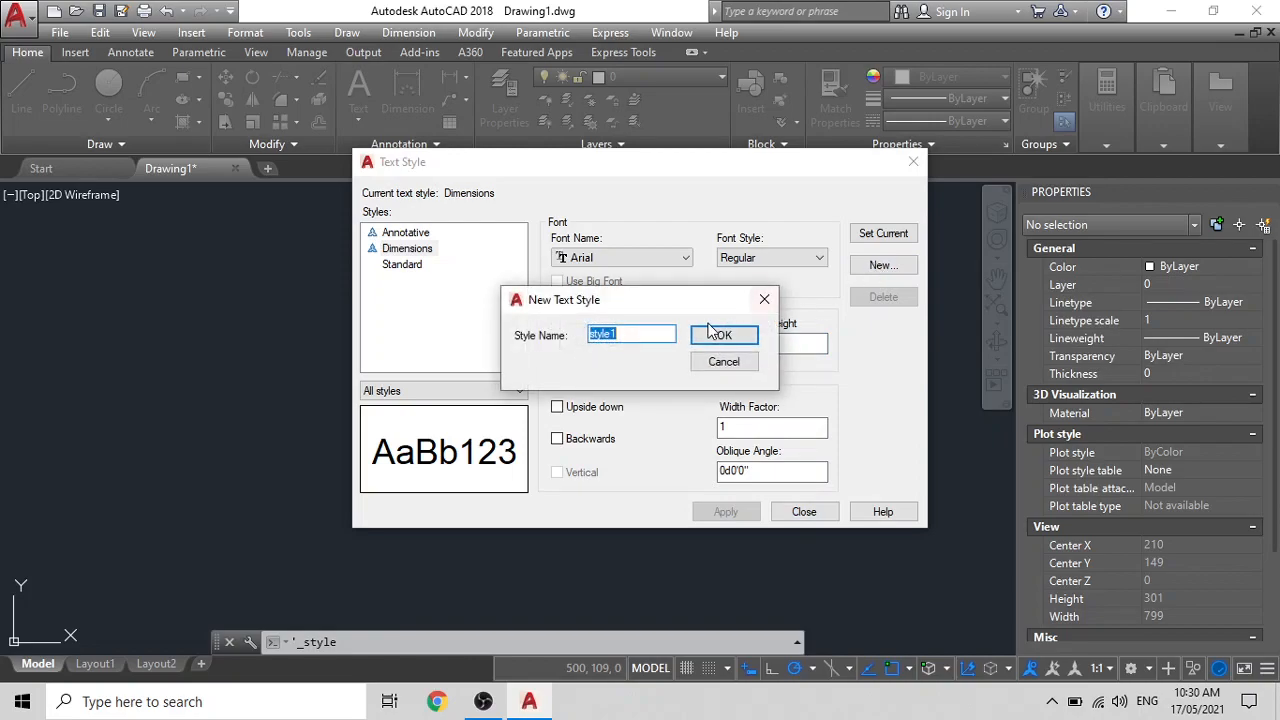
pyautogui.click(638, 334)
pyautogui.press('BackSpace')
pyautogui.press('BackSpace')
pyautogui.press('BackSpace')
pyautogui.press('BackSpace')
pyautogui.press('BackSpace')
pyautogui.press('BackSpace')
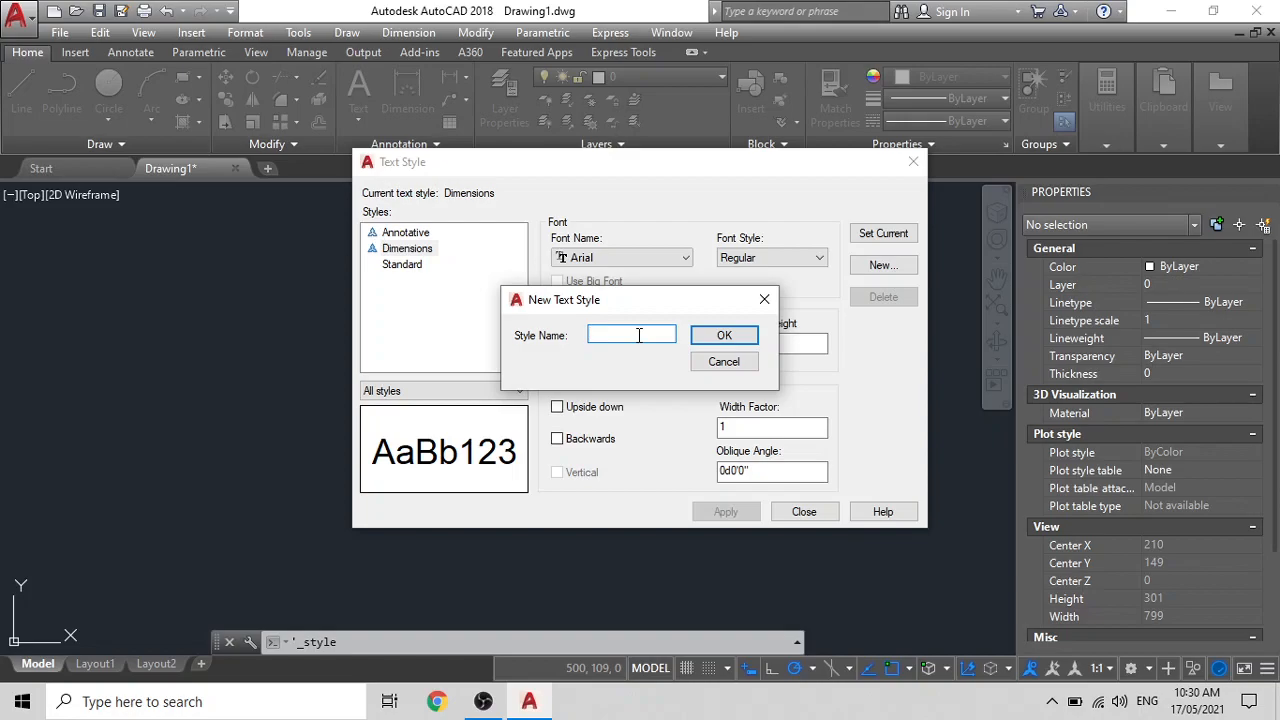
pyautogui.press('capslock')
pyautogui.write('L')
pyautogui.press('capslock')
pyautogui.write('ayout text')
pyautogui.click(700, 338)
# Set the paper text height of the Layout text style to 2 and save the change
pyautogui.click(723, 340)
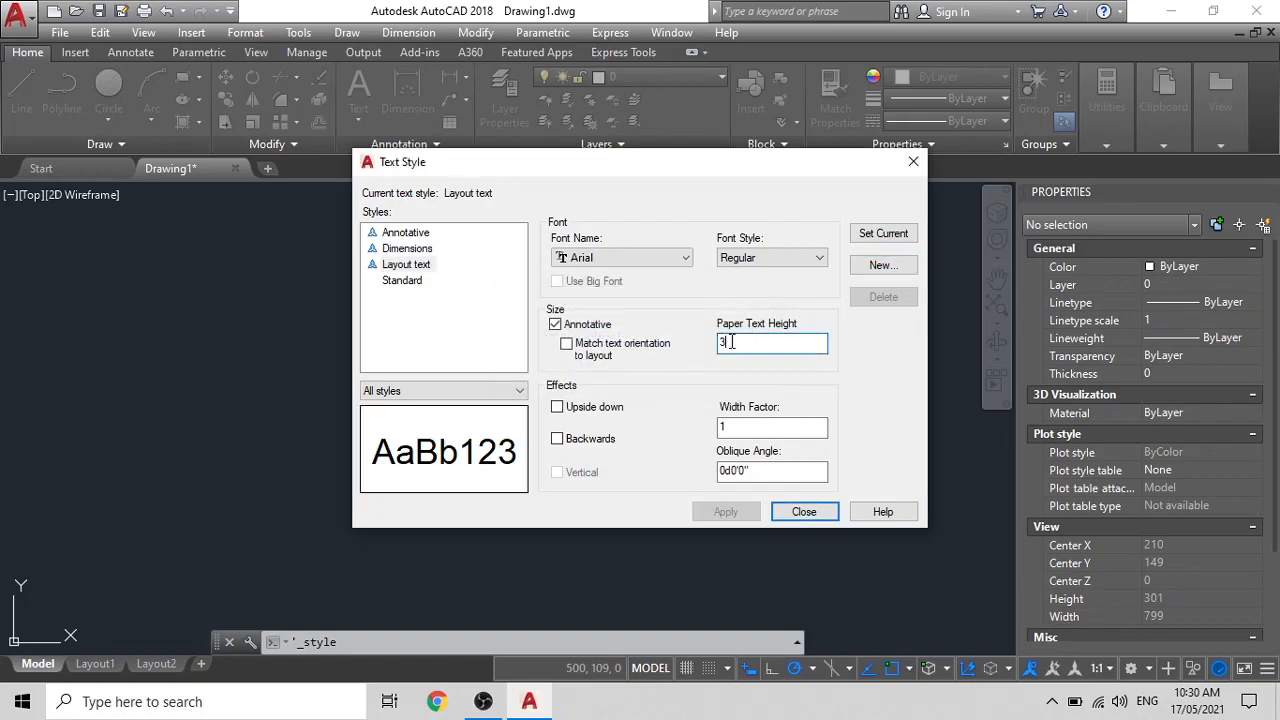
pyautogui.press('BackSpace')
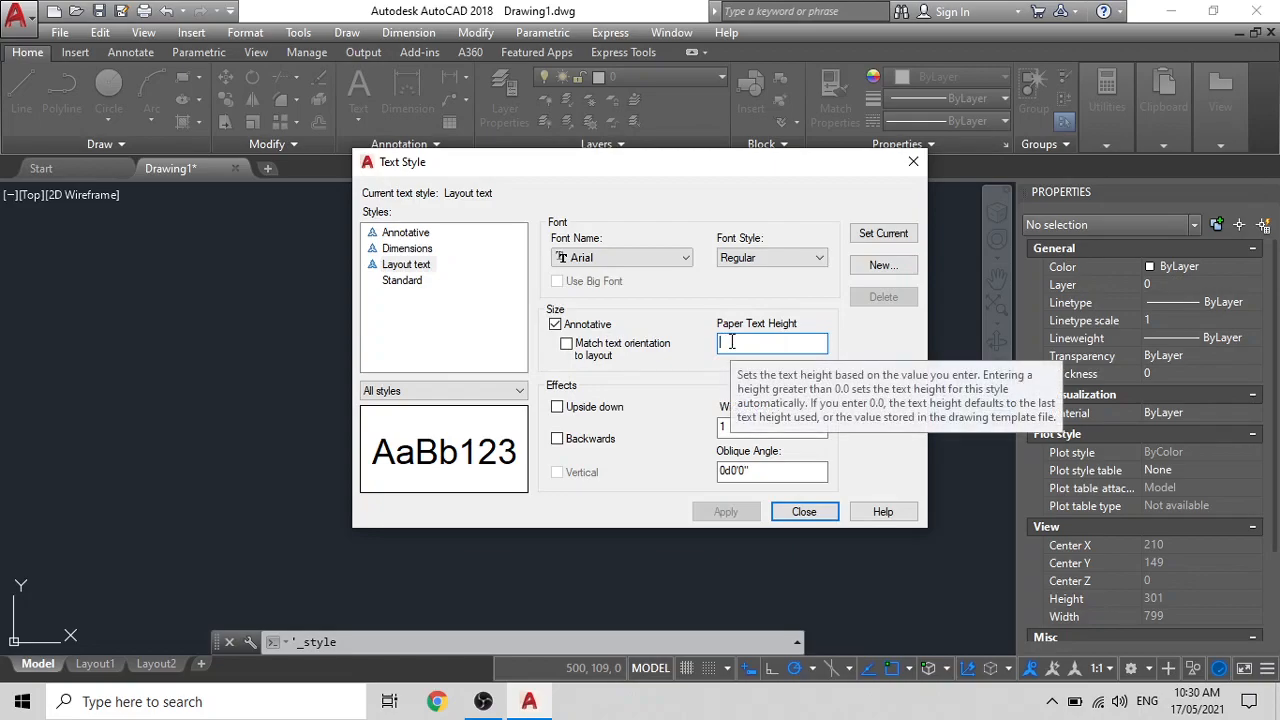
pyautogui.write('2')
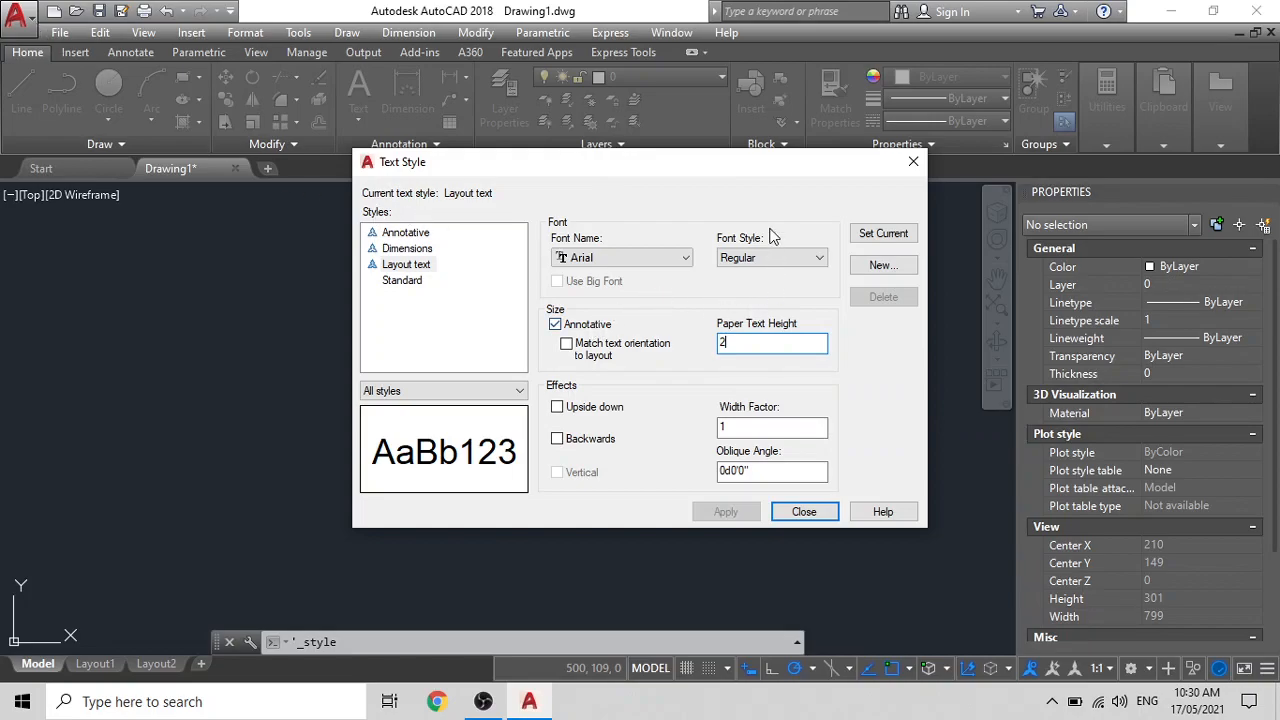
pyautogui.click(876, 264)
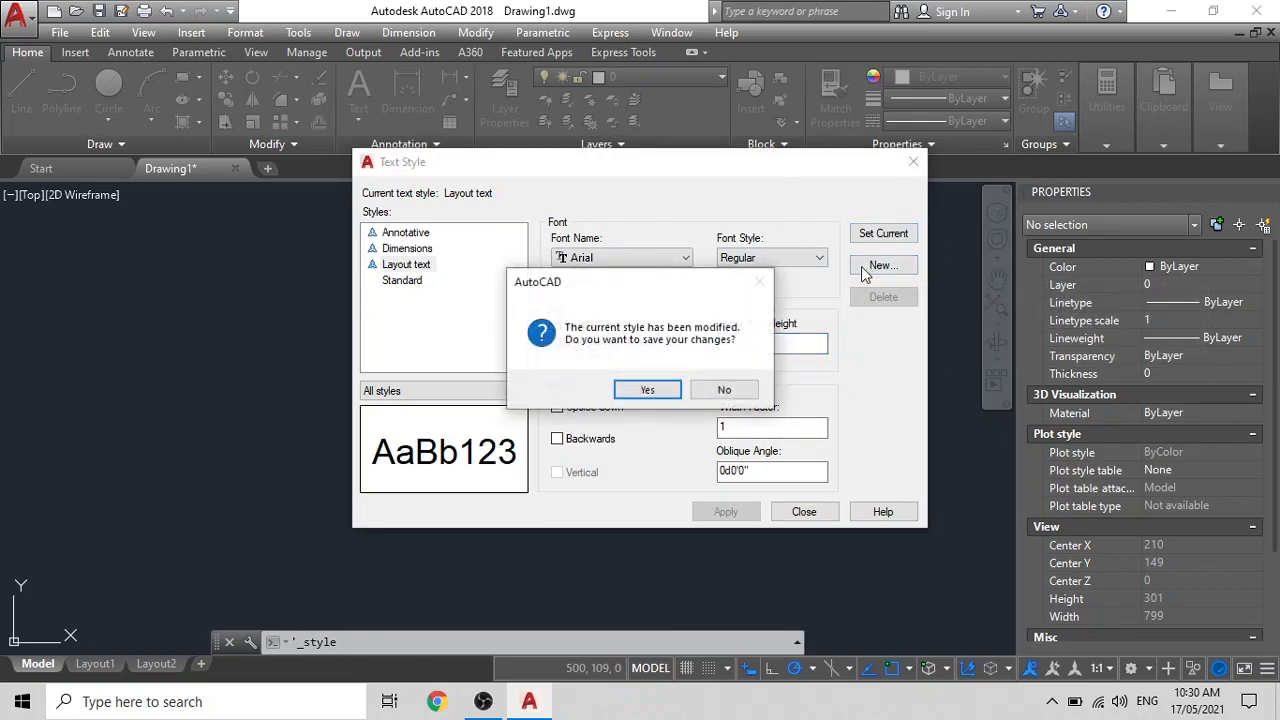
pyautogui.click(656, 391)
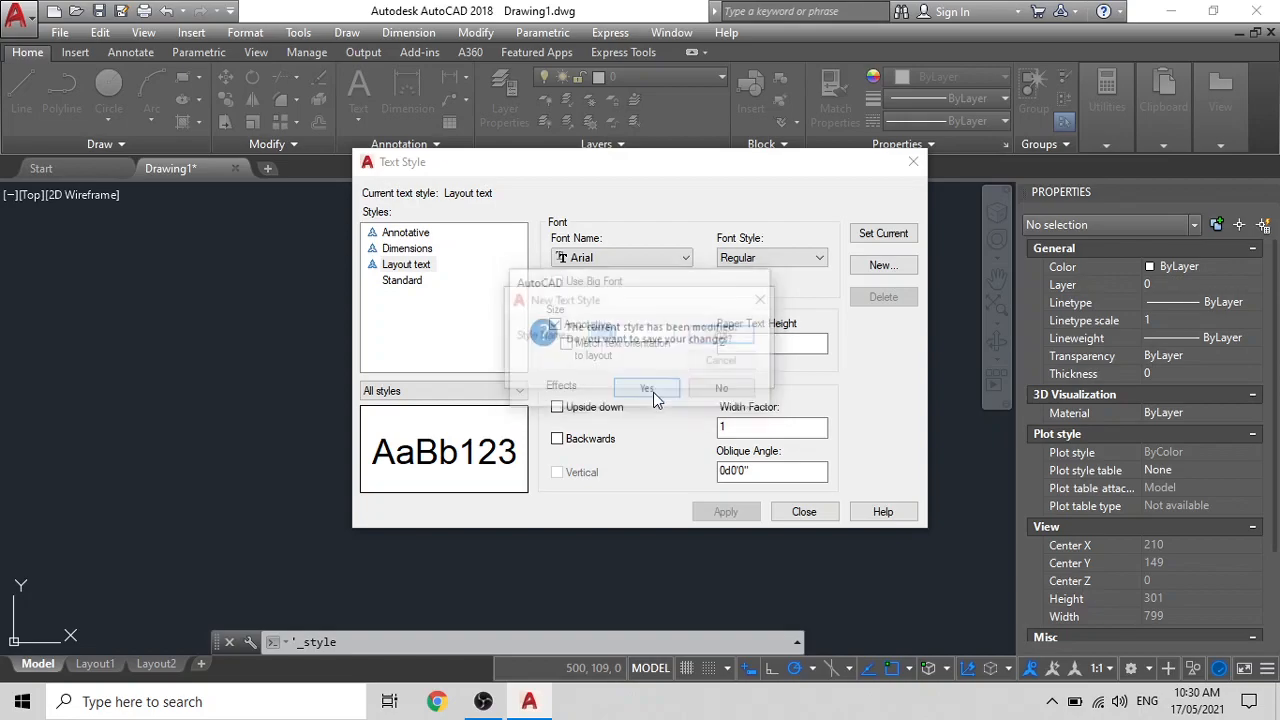
# Create a new text style named Multileader style
pyautogui.click(646, 335)
pyautogui.press('BackSpace')
pyautogui.press('BackSpace')
pyautogui.press('BackSpace')
pyautogui.press('BackSpace')
pyautogui.press('BackSpace')
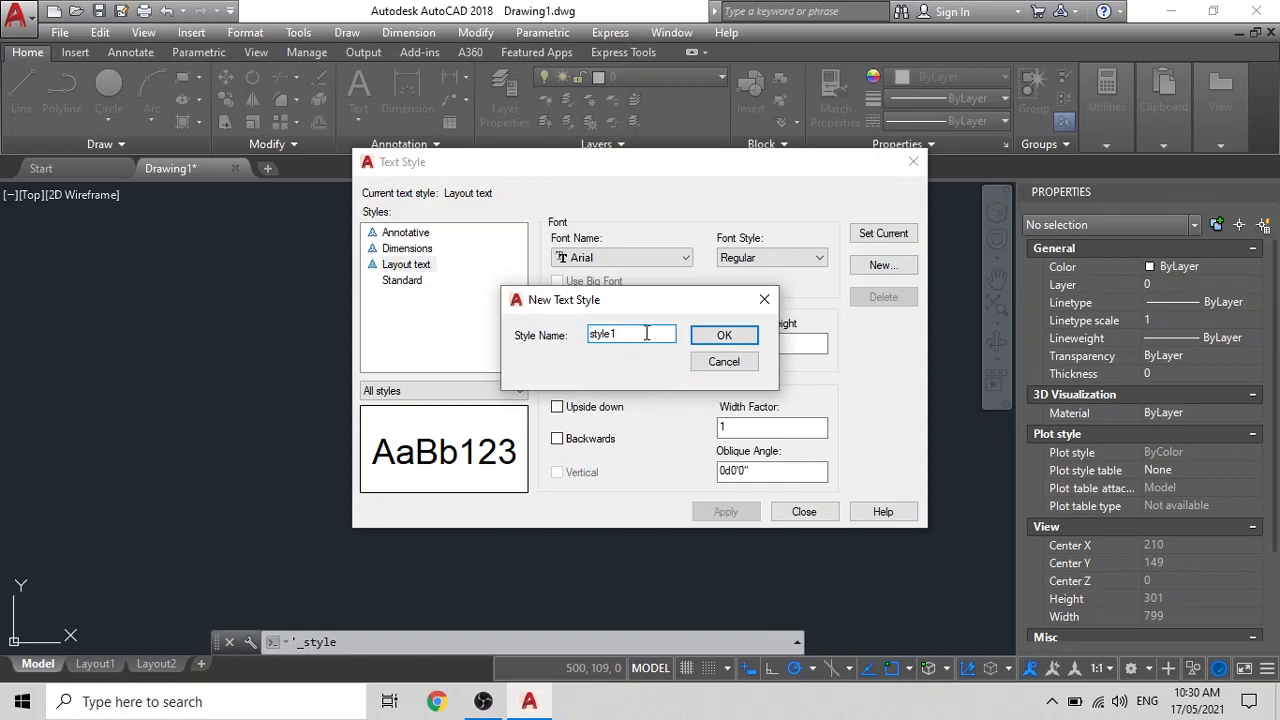
pyautogui.press('BackSpace')
pyautogui.write('Mu')
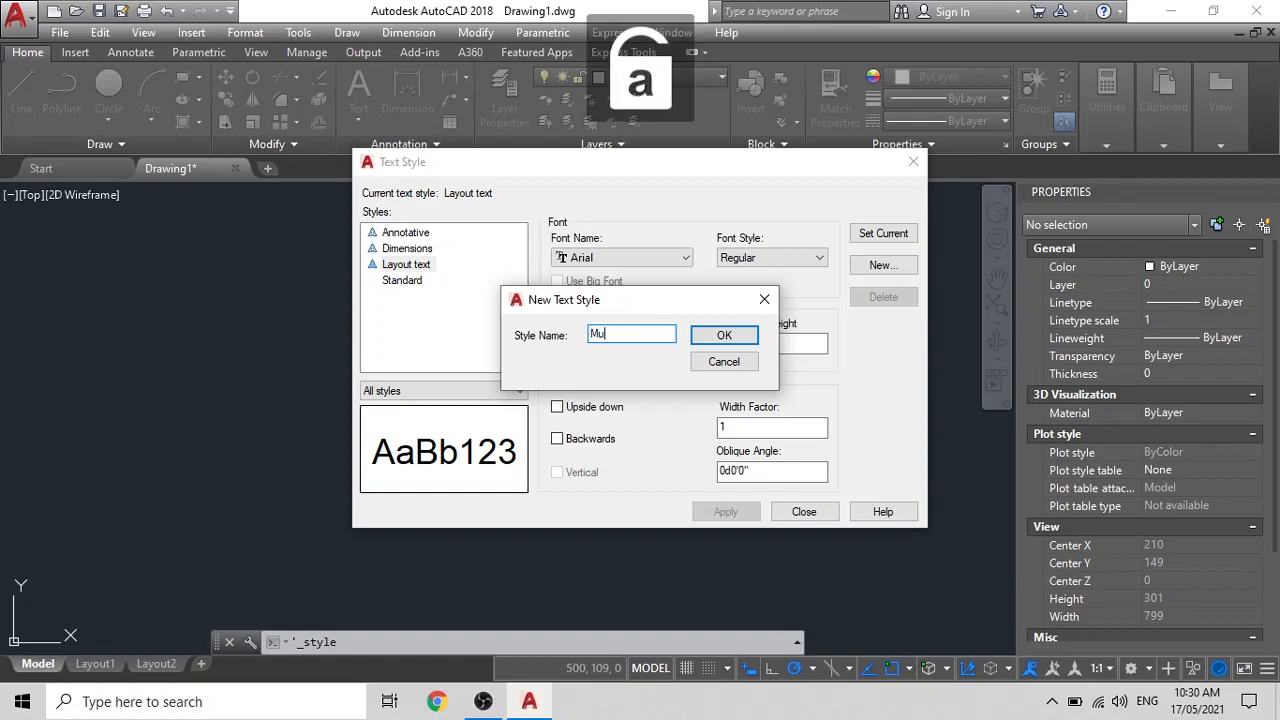
pyautogui.write('ltileade')
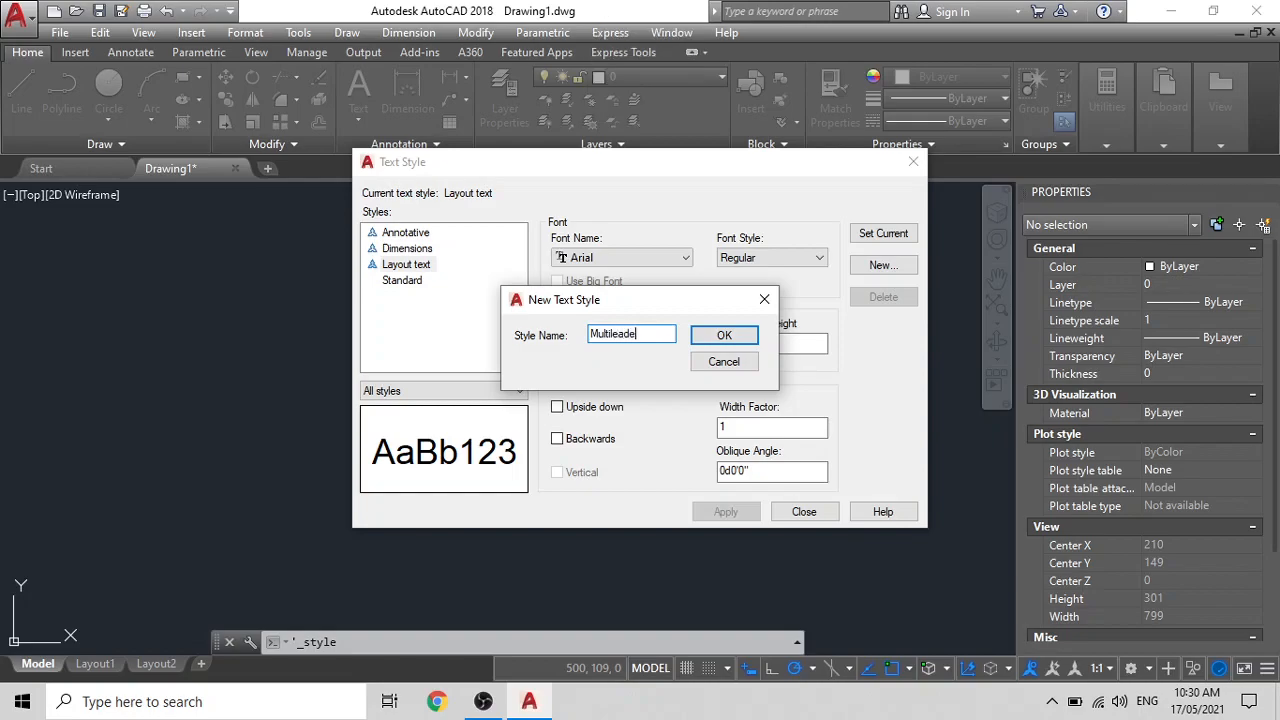
pyautogui.write('r style')
pyautogui.click(724, 335)
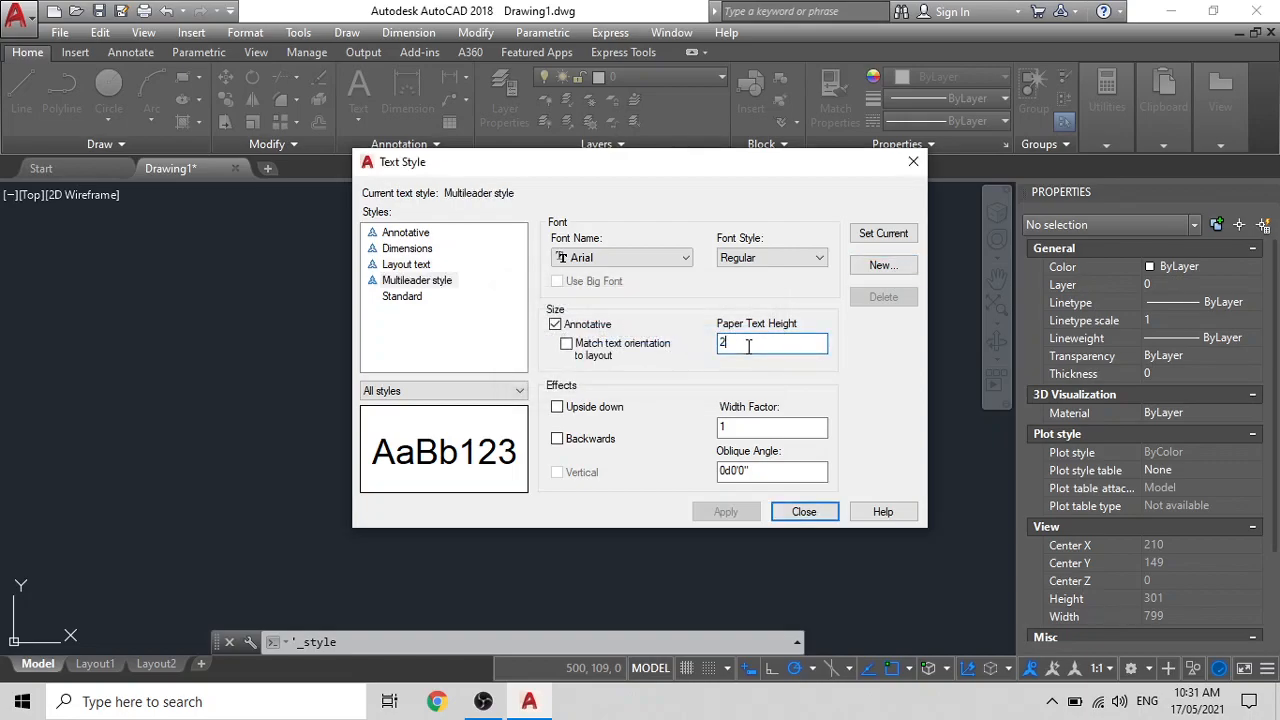
# Set the paper text height of the Multileader style text style to 1.5 and apply the change
pyautogui.press('BackSpace')
pyautogui.write('1.5')
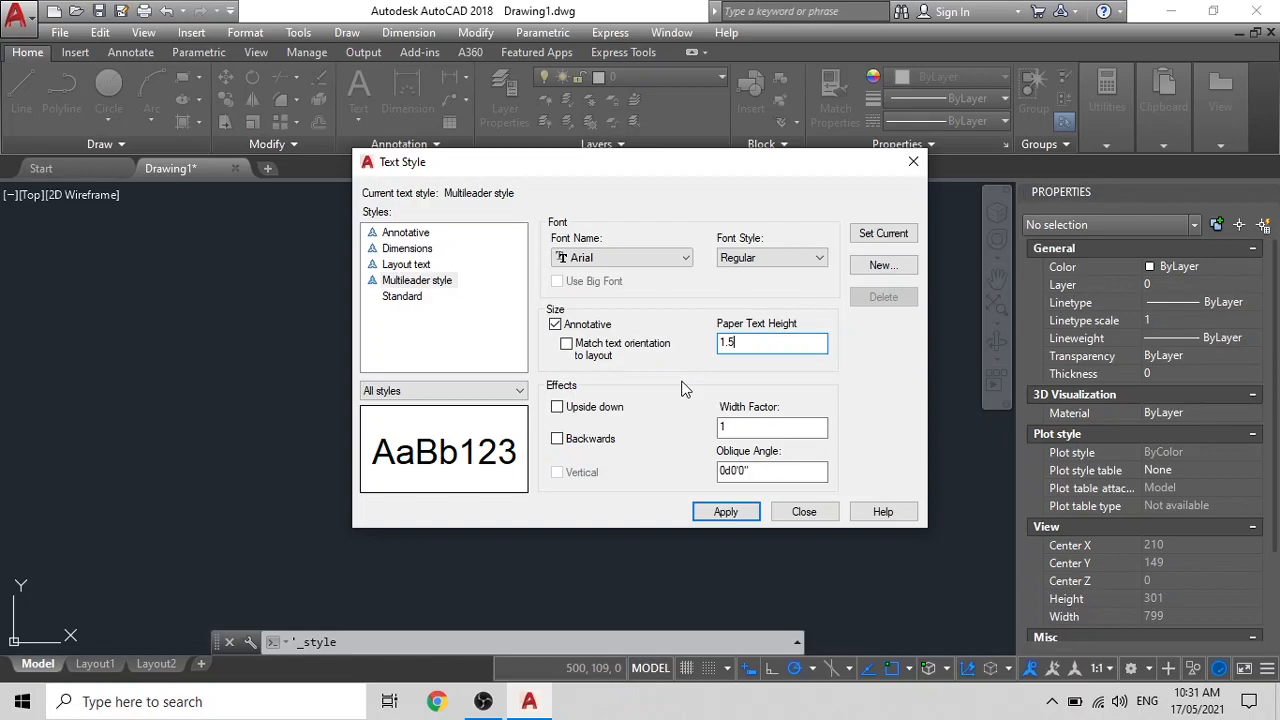
pyautogui.click(731, 512)
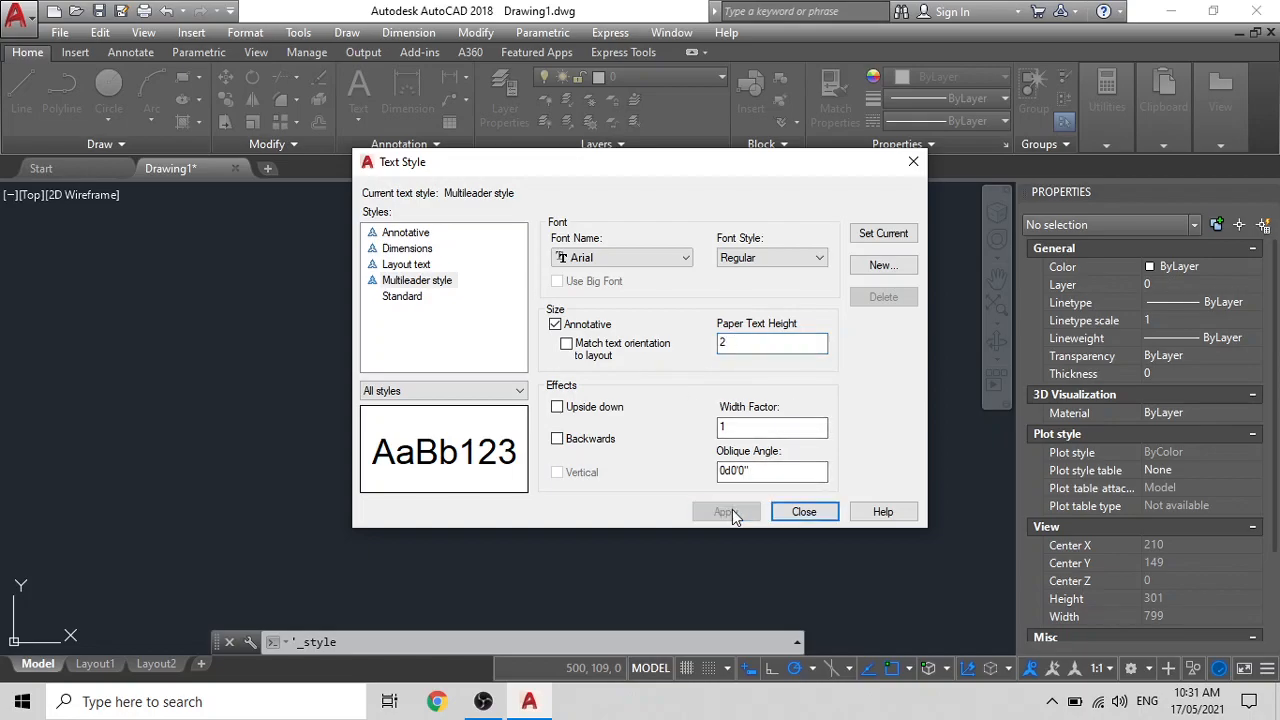
# Create a text style named Title block text with a paper text height of 2 and apply it
pyautogui.click(873, 268)
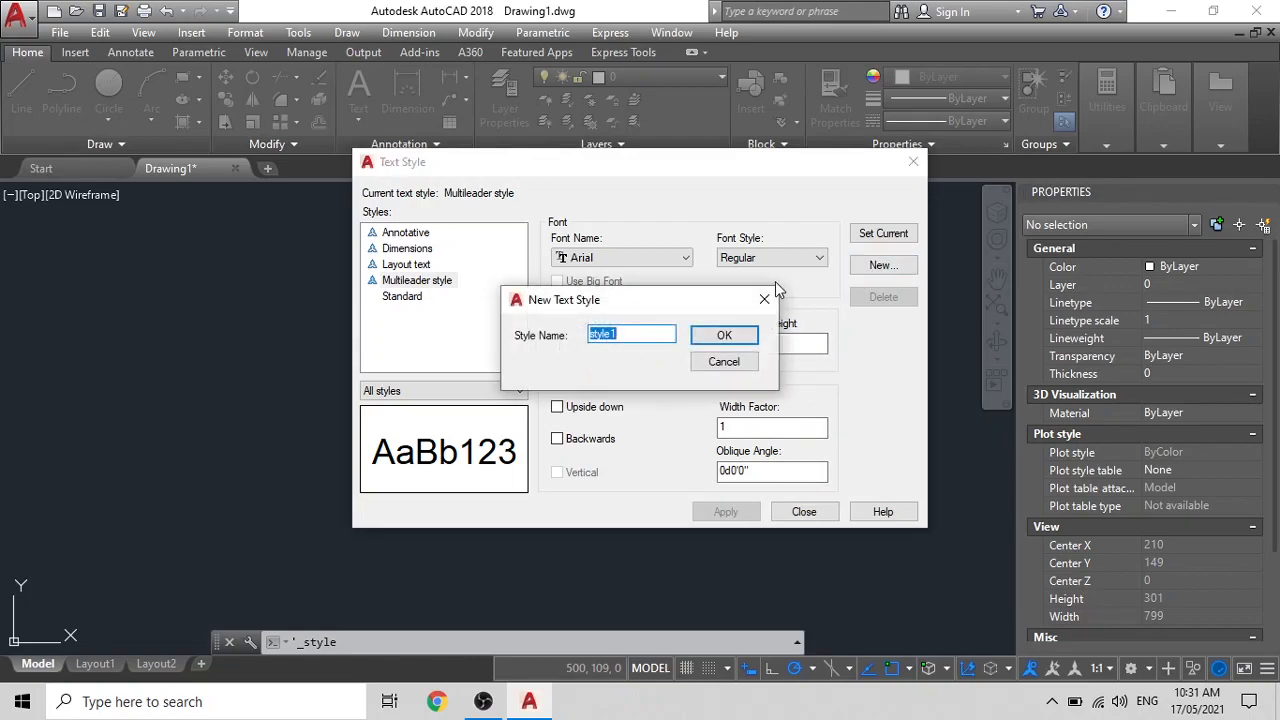
pyautogui.write('Title block text')
pyautogui.click(745, 341)
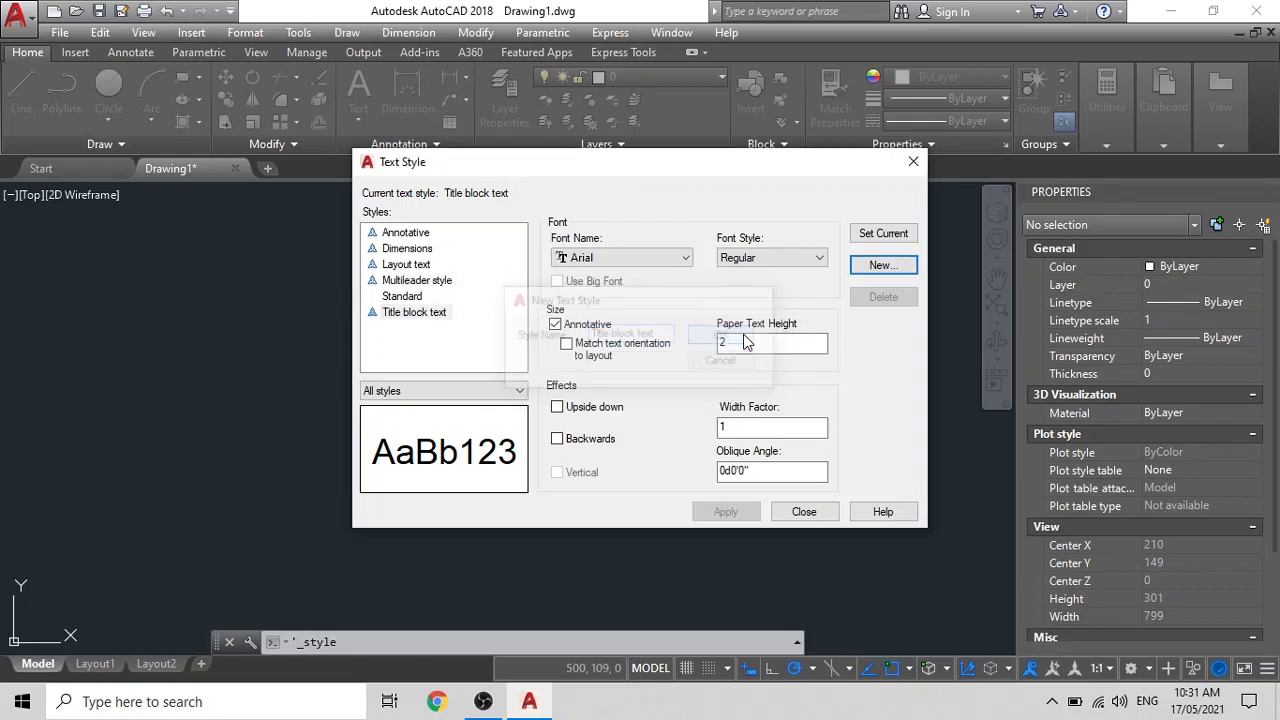
pyautogui.doubleClick(736, 342)
pyautogui.write('2')
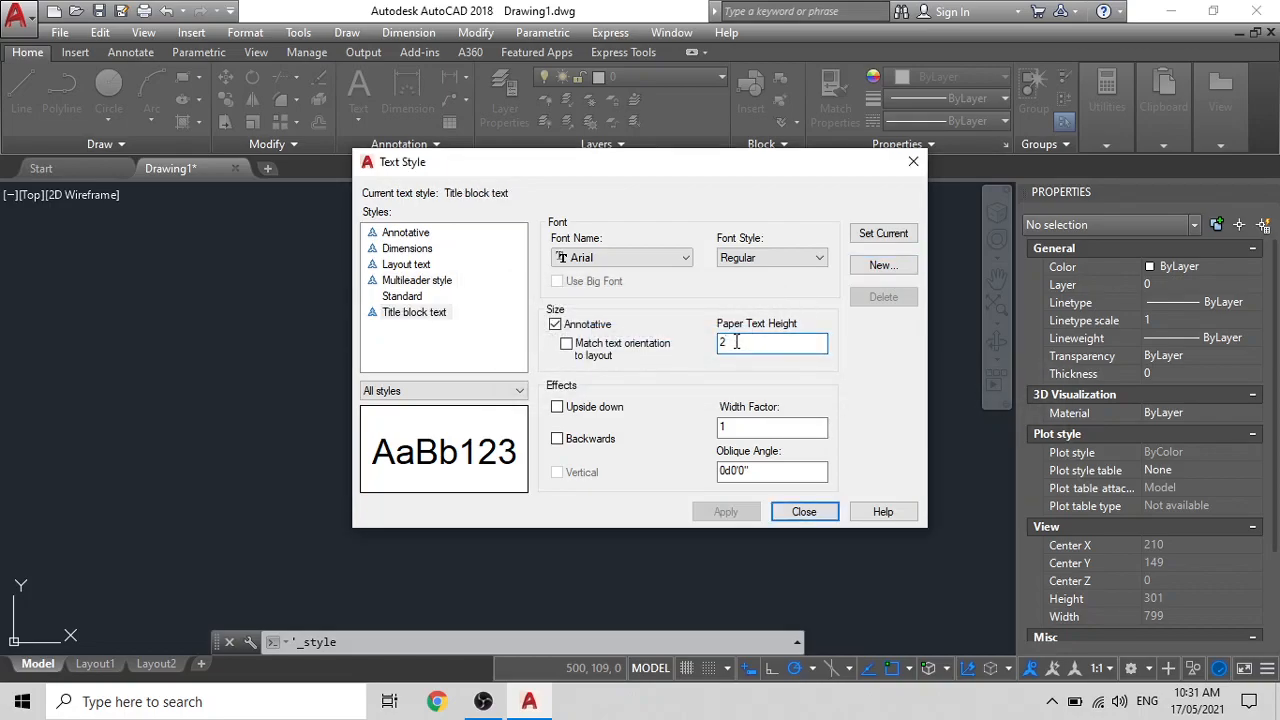
pyautogui.press('BackSpace')
pyautogui.write('2')
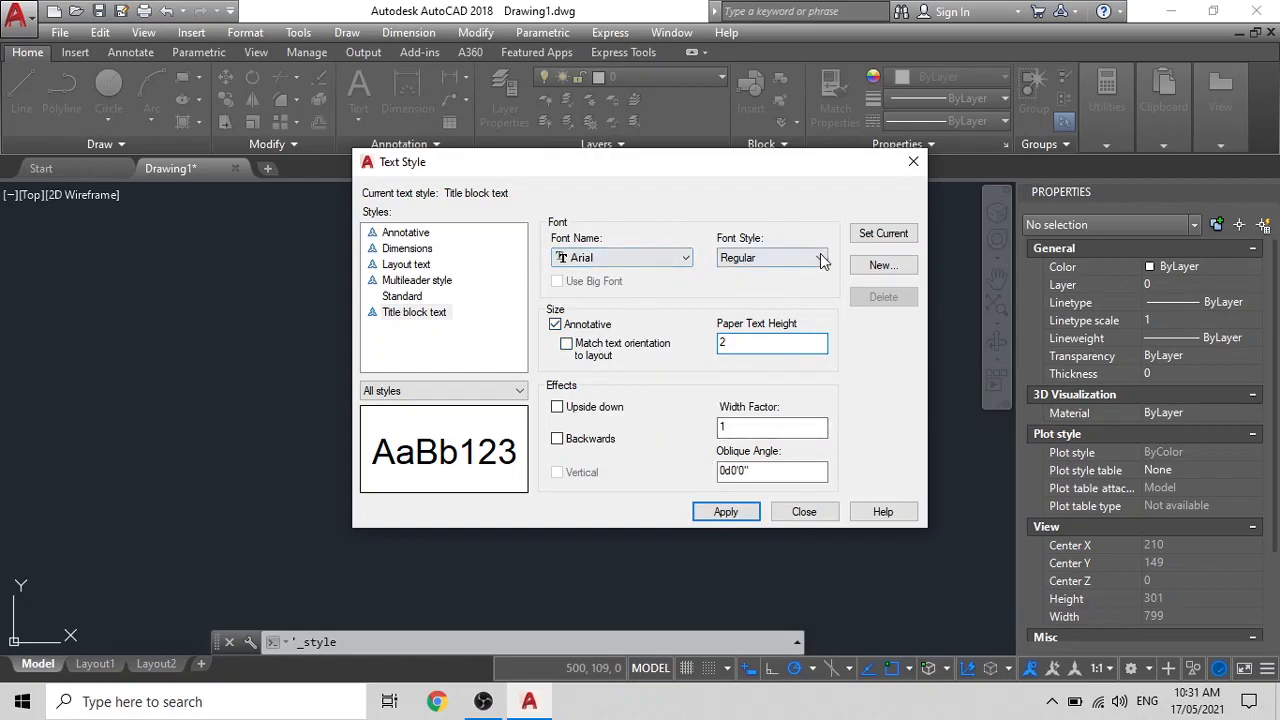
pyautogui.click(740, 509)
# Create a new text style named Grid text
pyautogui.click(880, 266)
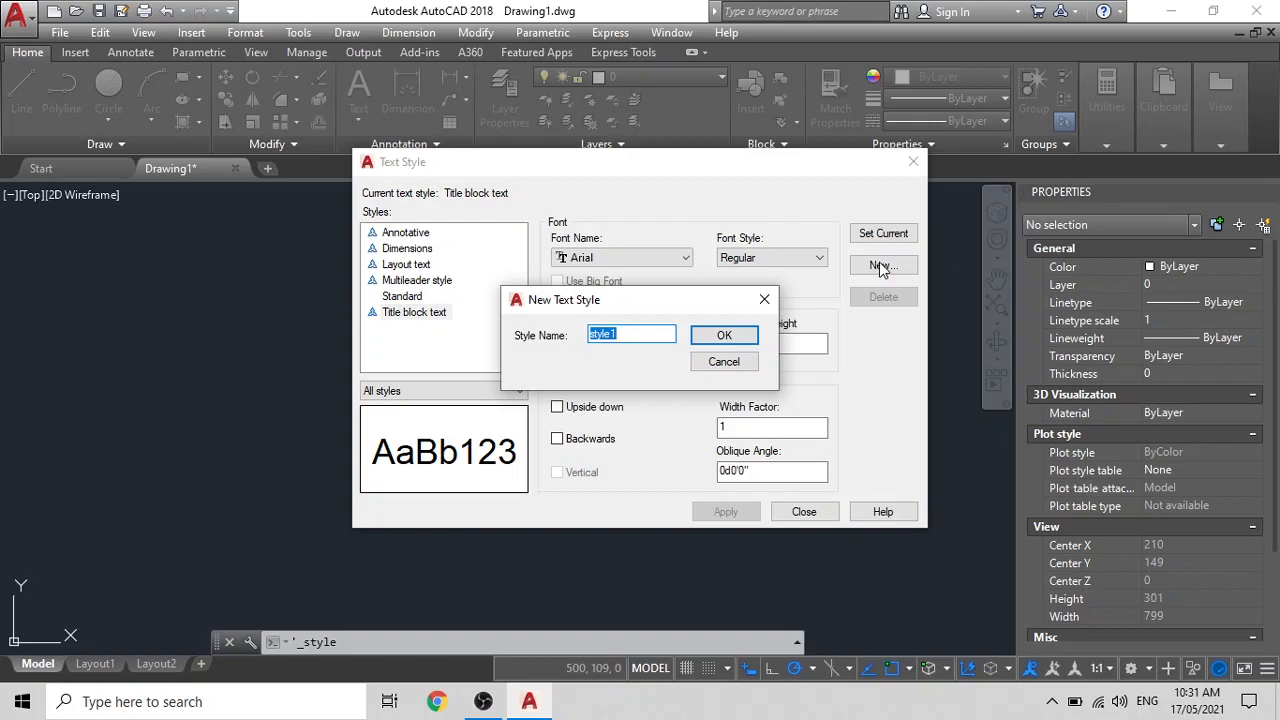
pyautogui.press('capslock')
pyautogui.write('G')
pyautogui.press('capslock')
pyautogui.write('rid text')
pyautogui.click(724, 335)
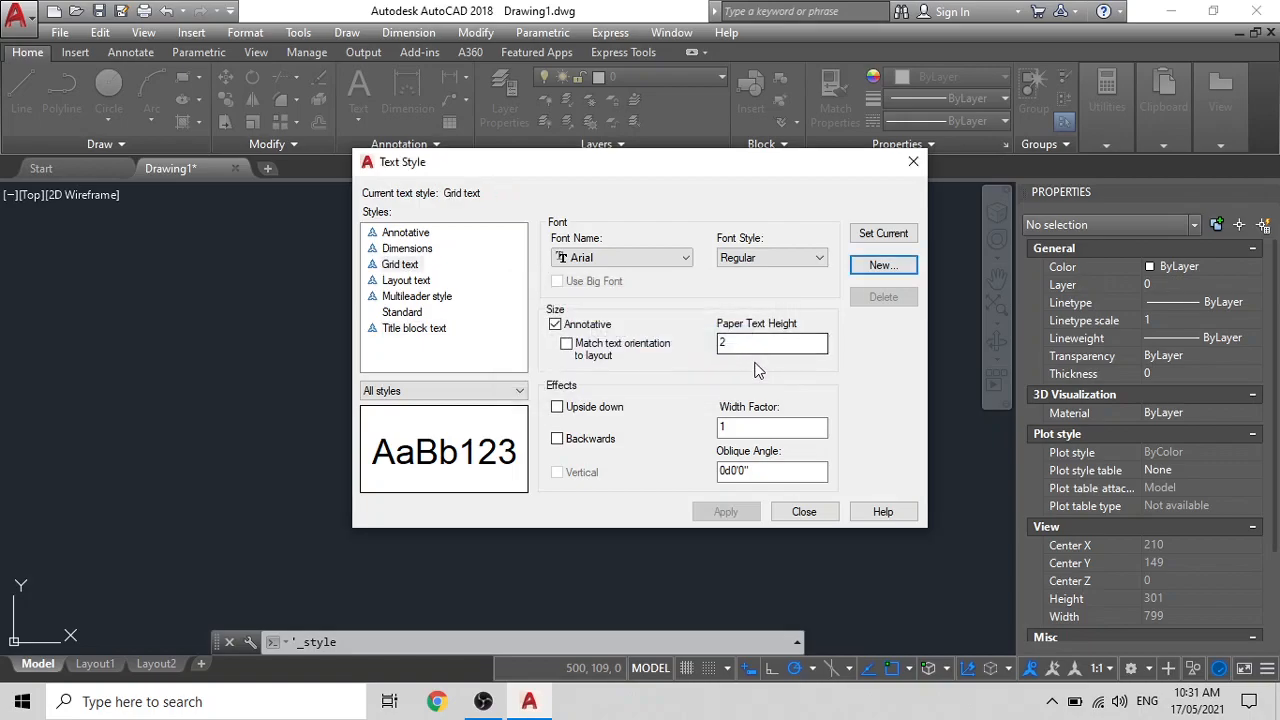
# Set the paper text height of the Grid text style to 3, apply it and finish editing text styles
pyautogui.click(746, 343)
pyautogui.press('BackSpace')
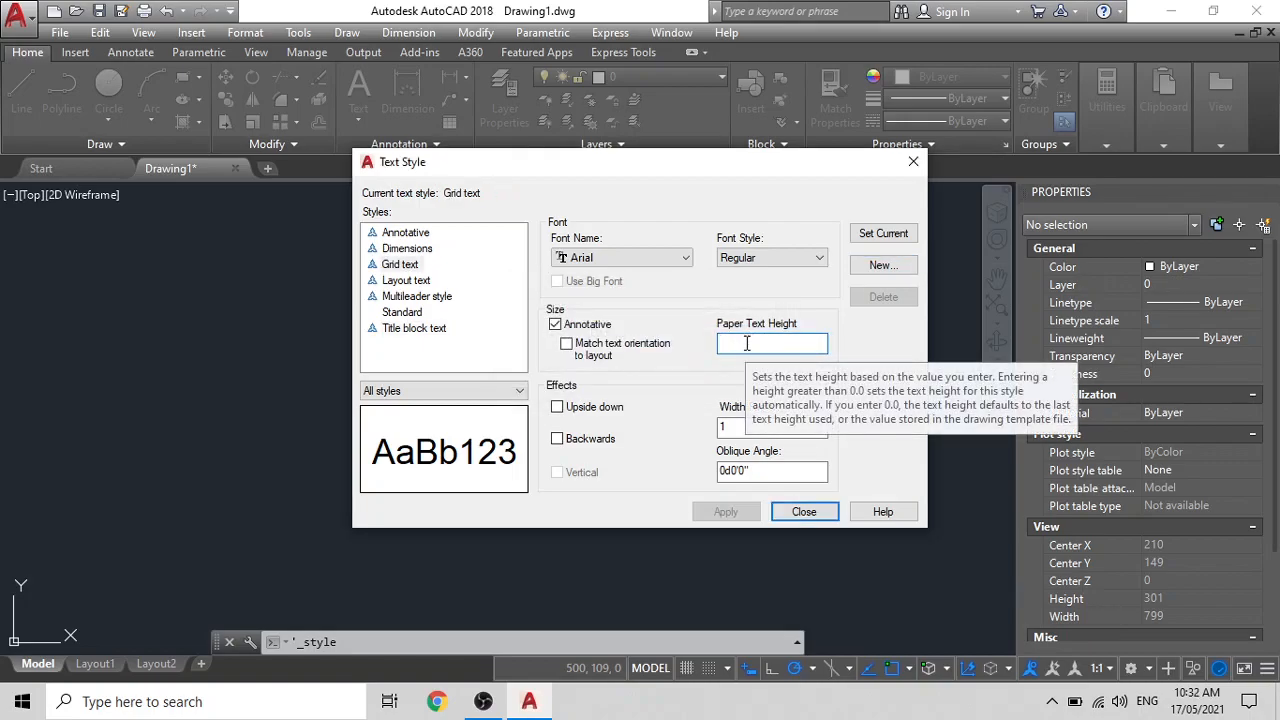
pyautogui.write('3')
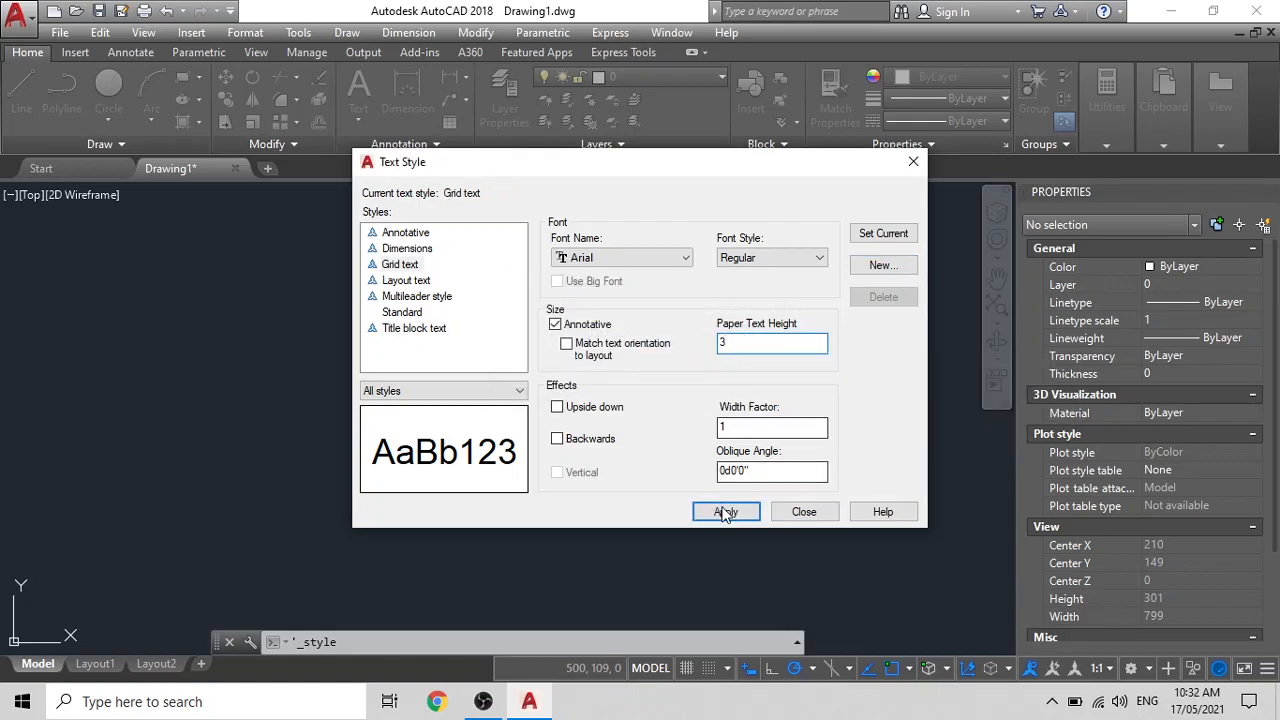
pyautogui.click(726, 511)
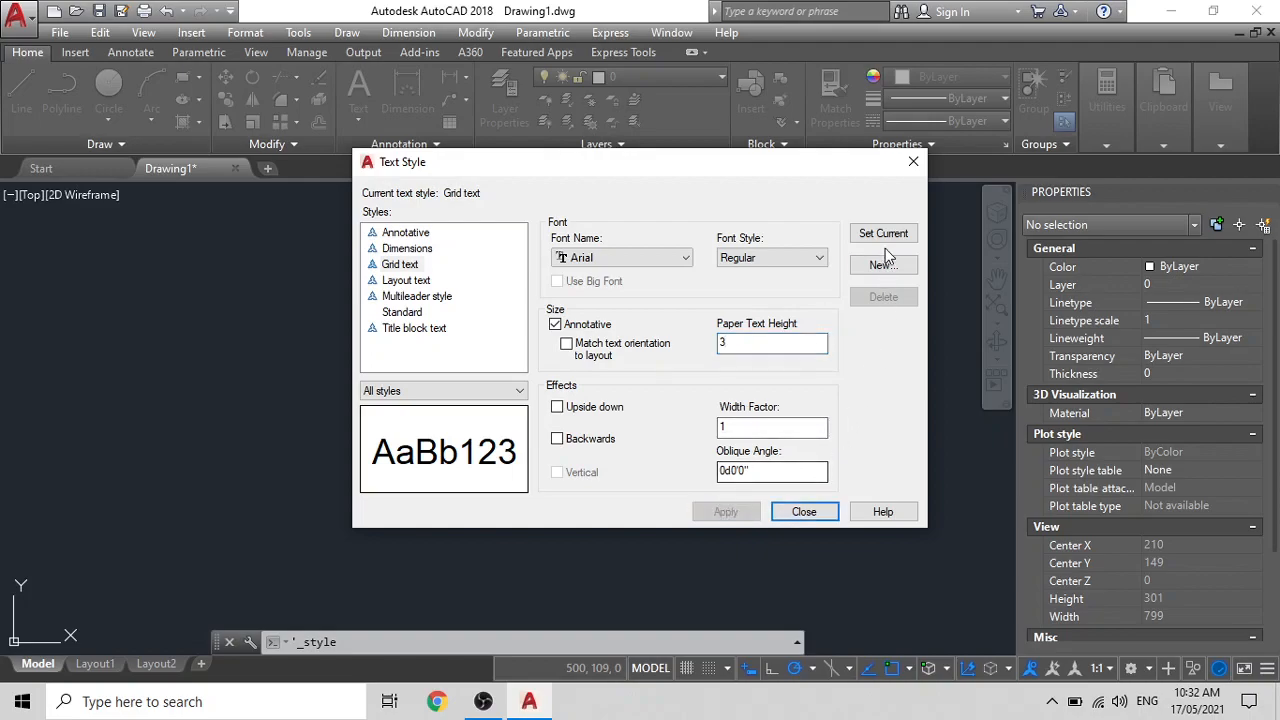
pyautogui.click(797, 512)
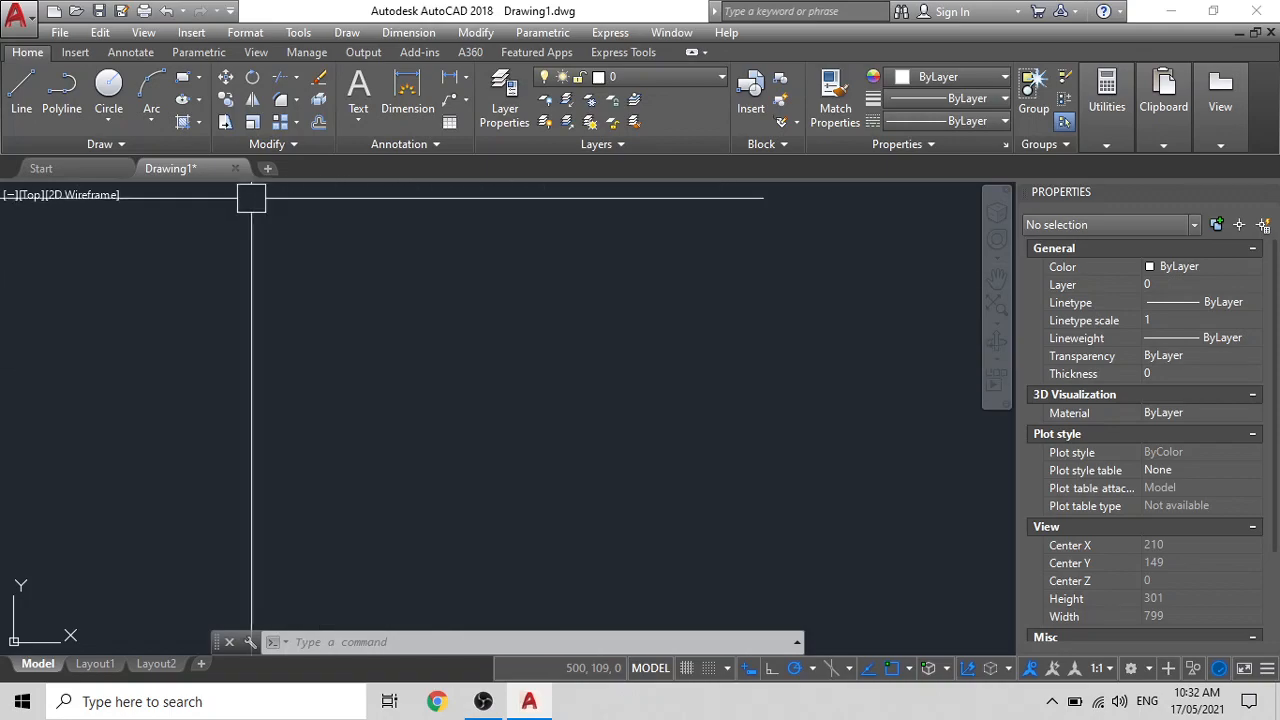
# Create a new multiline style named 200mm with line caps at both the start and the end
pyautogui.click(243, 34)
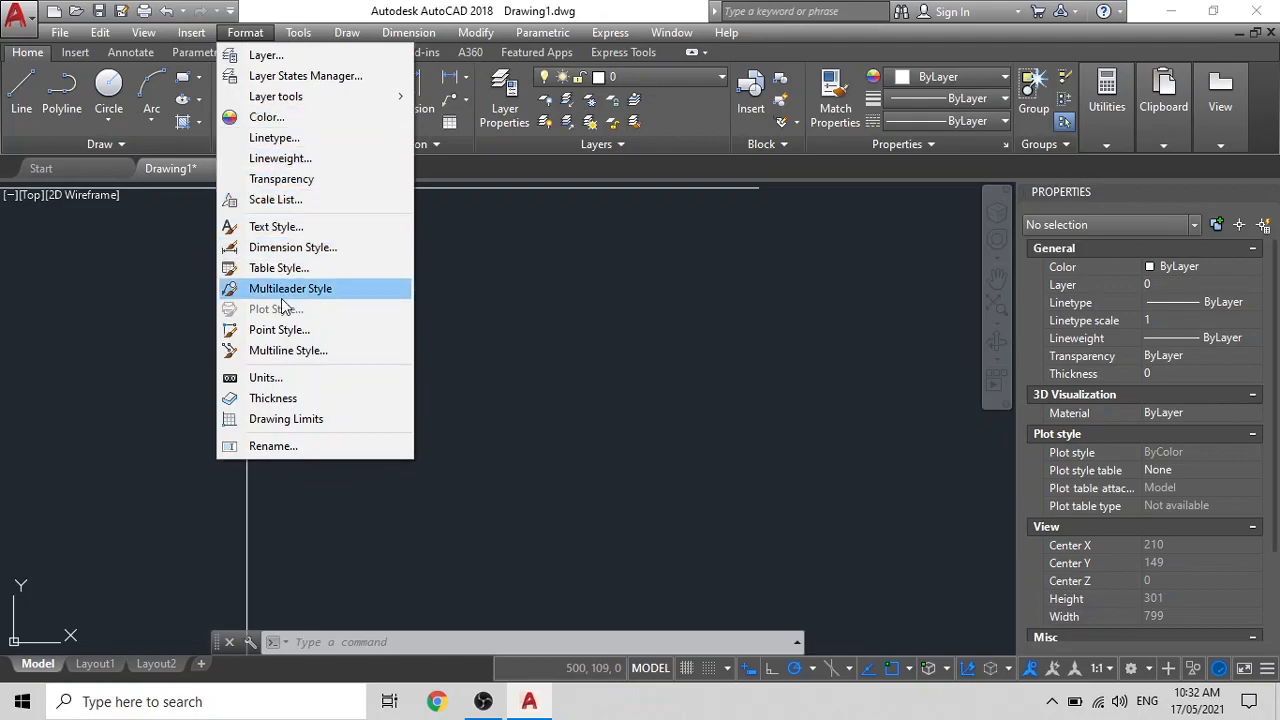
pyautogui.click(284, 352)
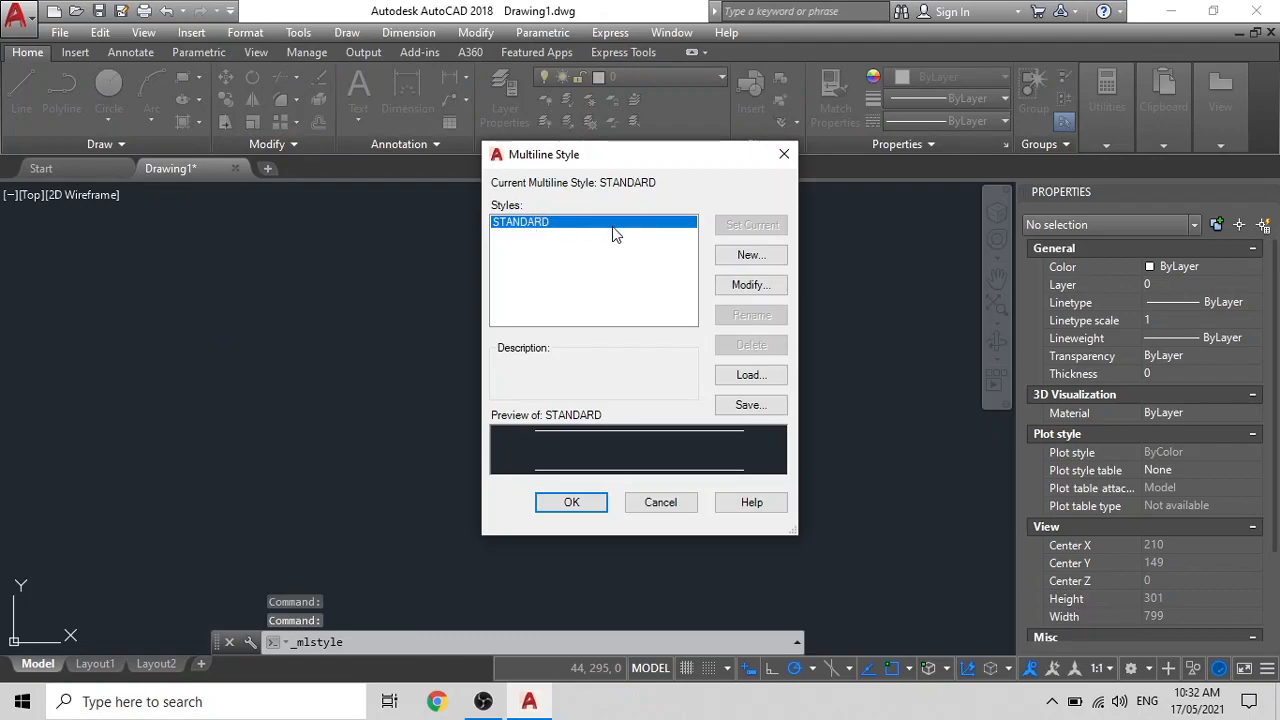
pyautogui.click(748, 256)
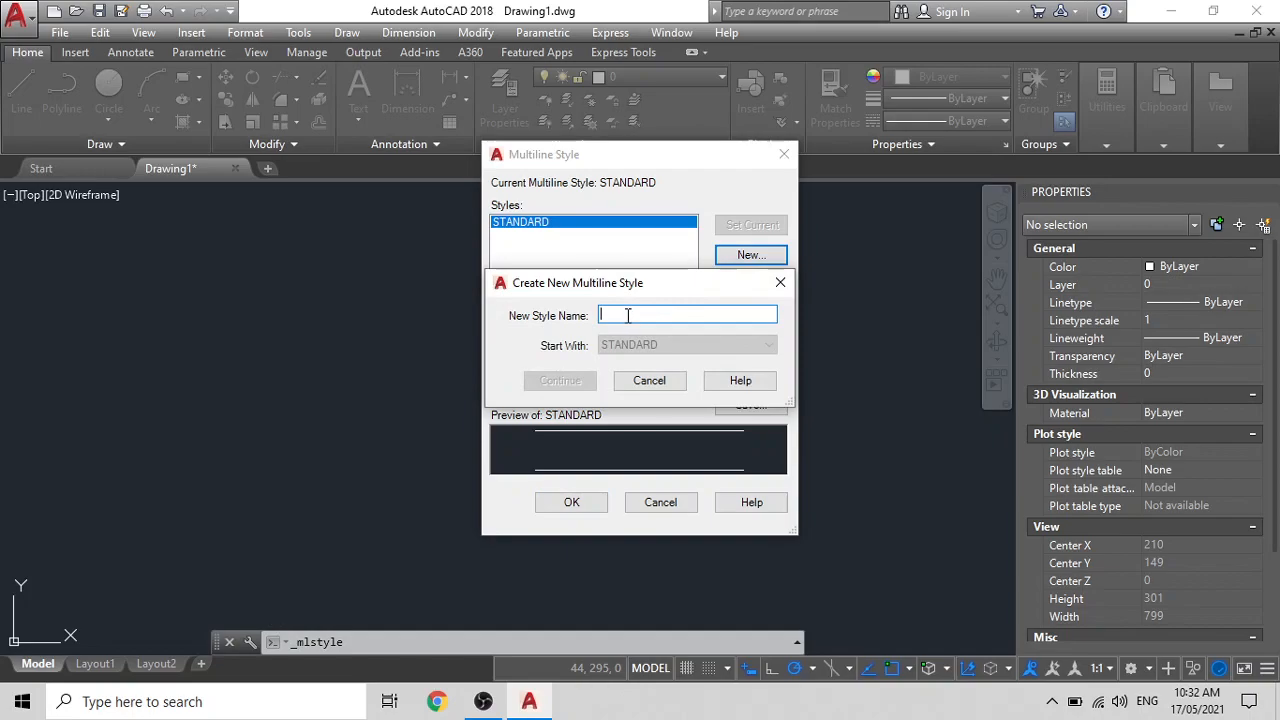
pyautogui.write('20m')
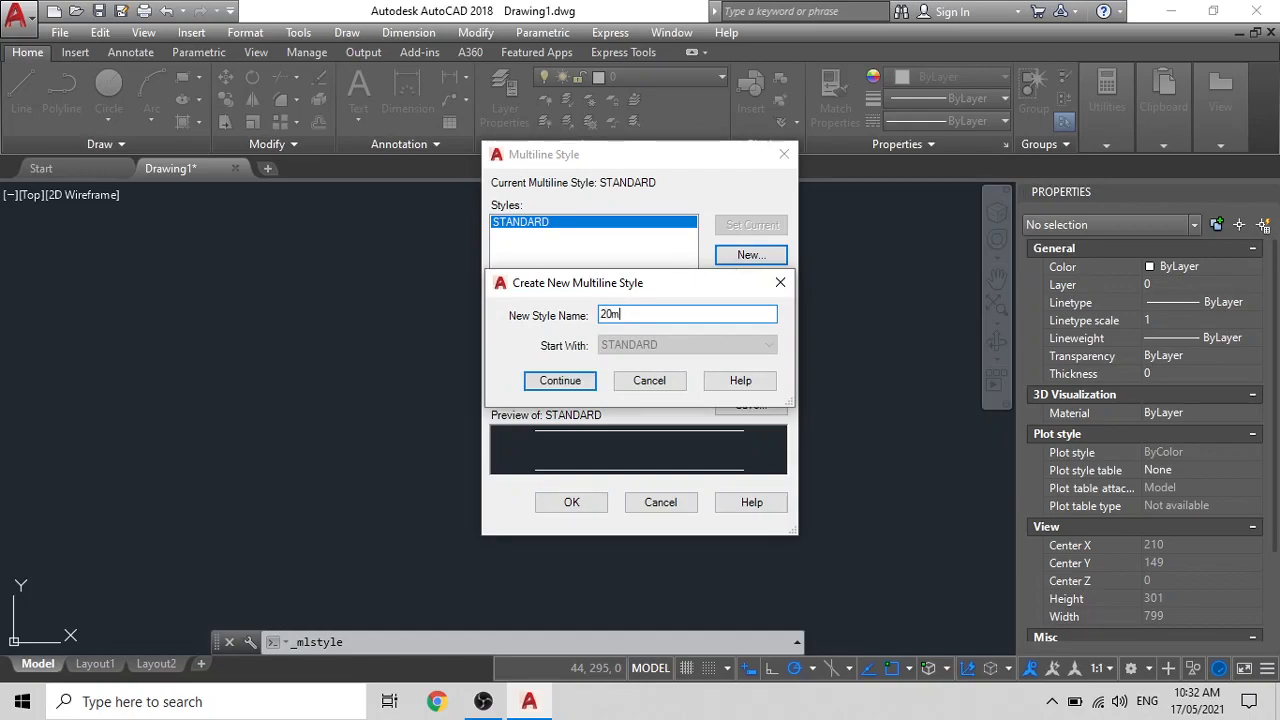
pyautogui.write('0mm')
pyautogui.click(561, 380)
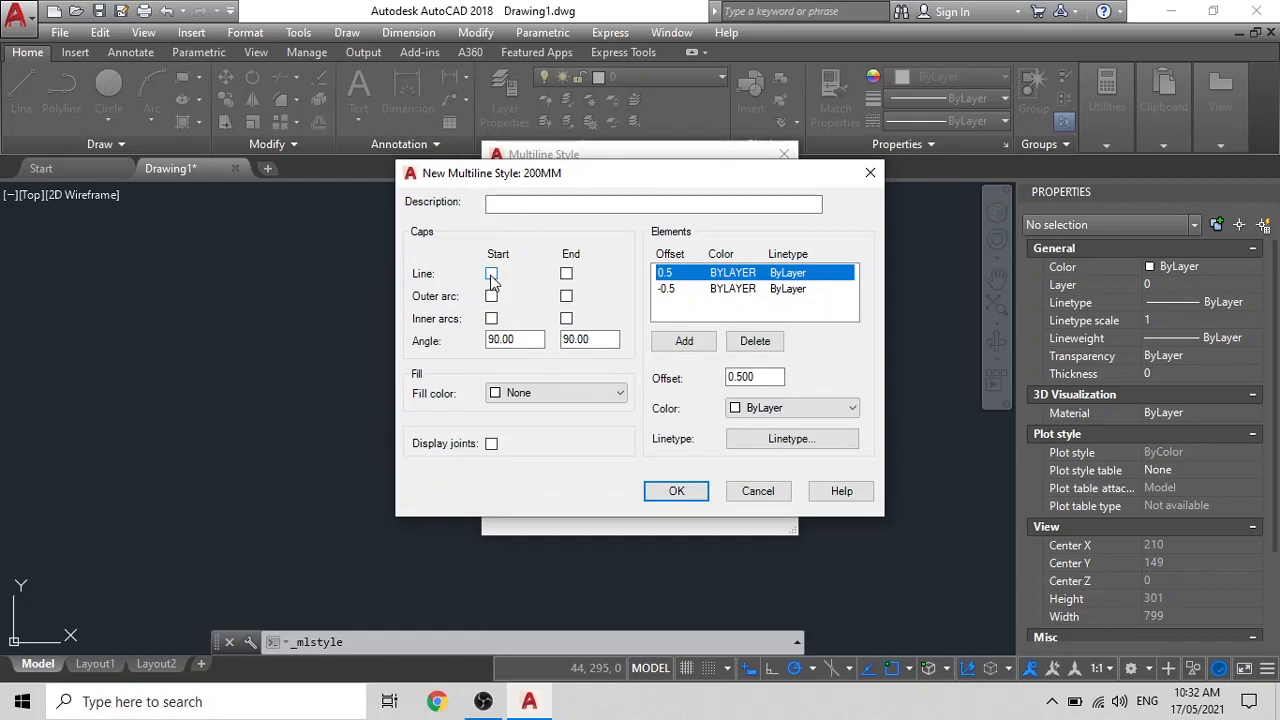
pyautogui.click(491, 275)
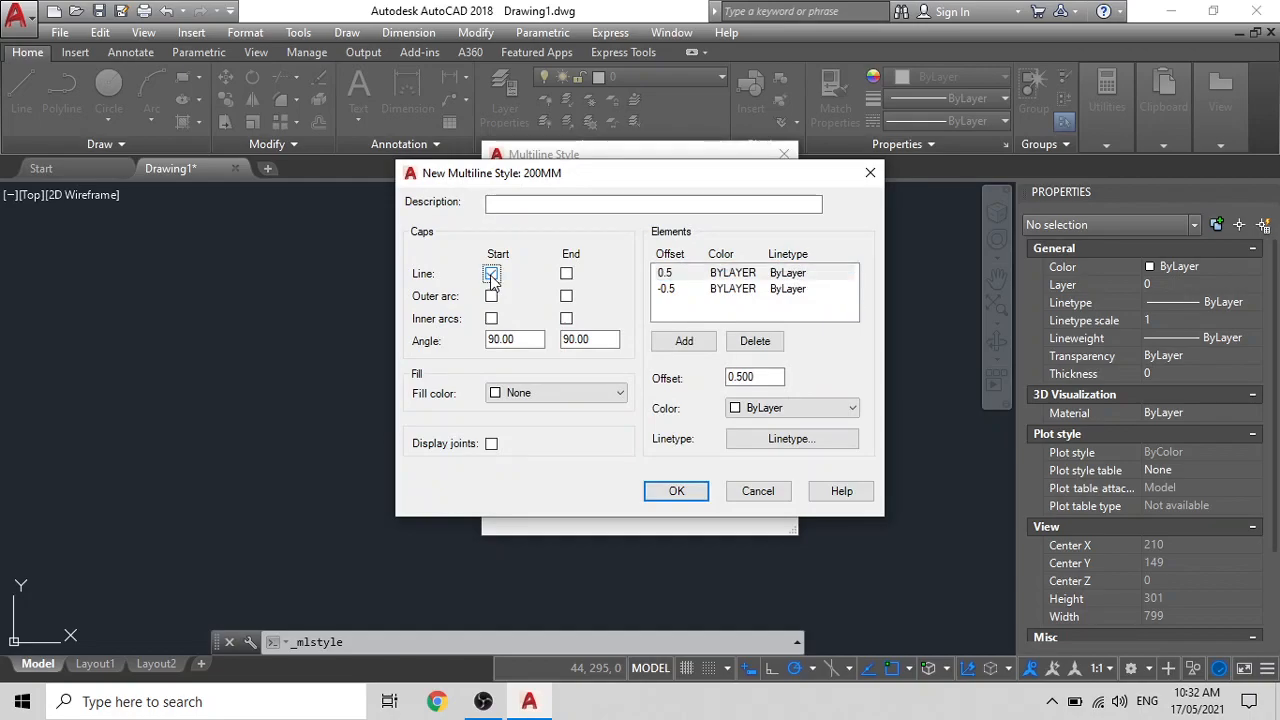
pyautogui.click(566, 275)
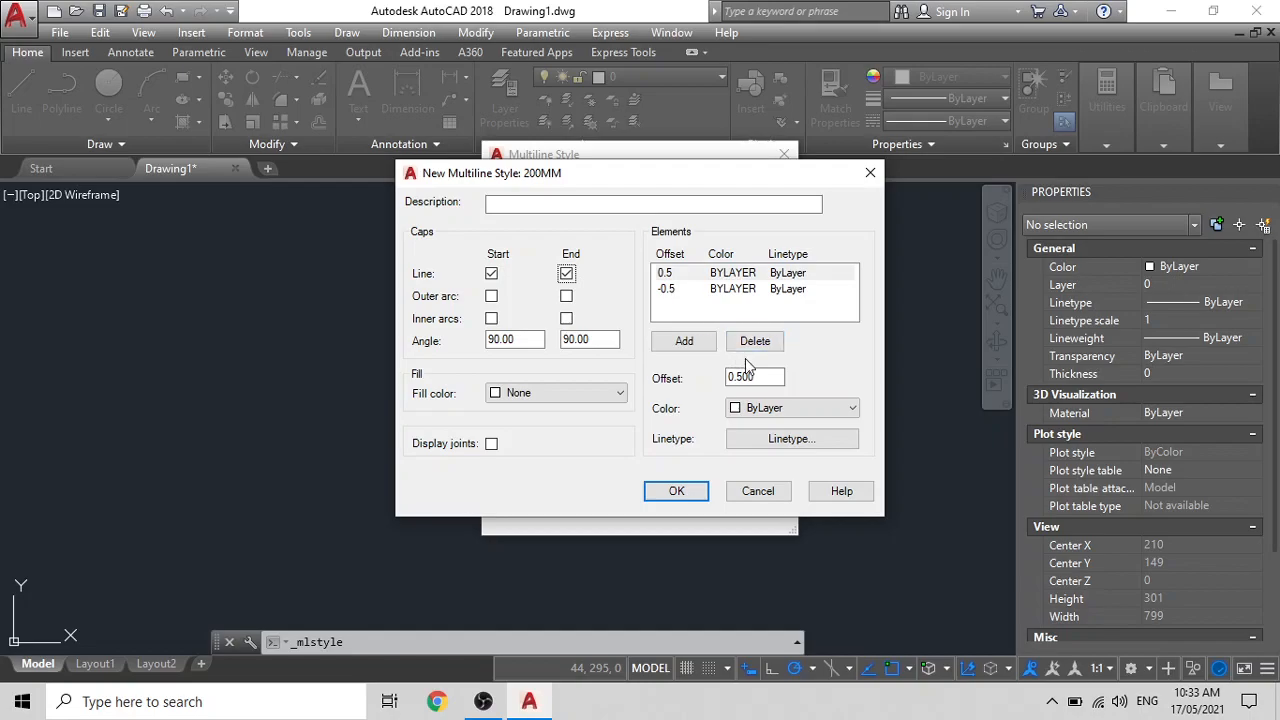
# Set the element offsets of the 200MM multiline style to 0 and 200 and save the style
pyautogui.doubleClick(760, 375)
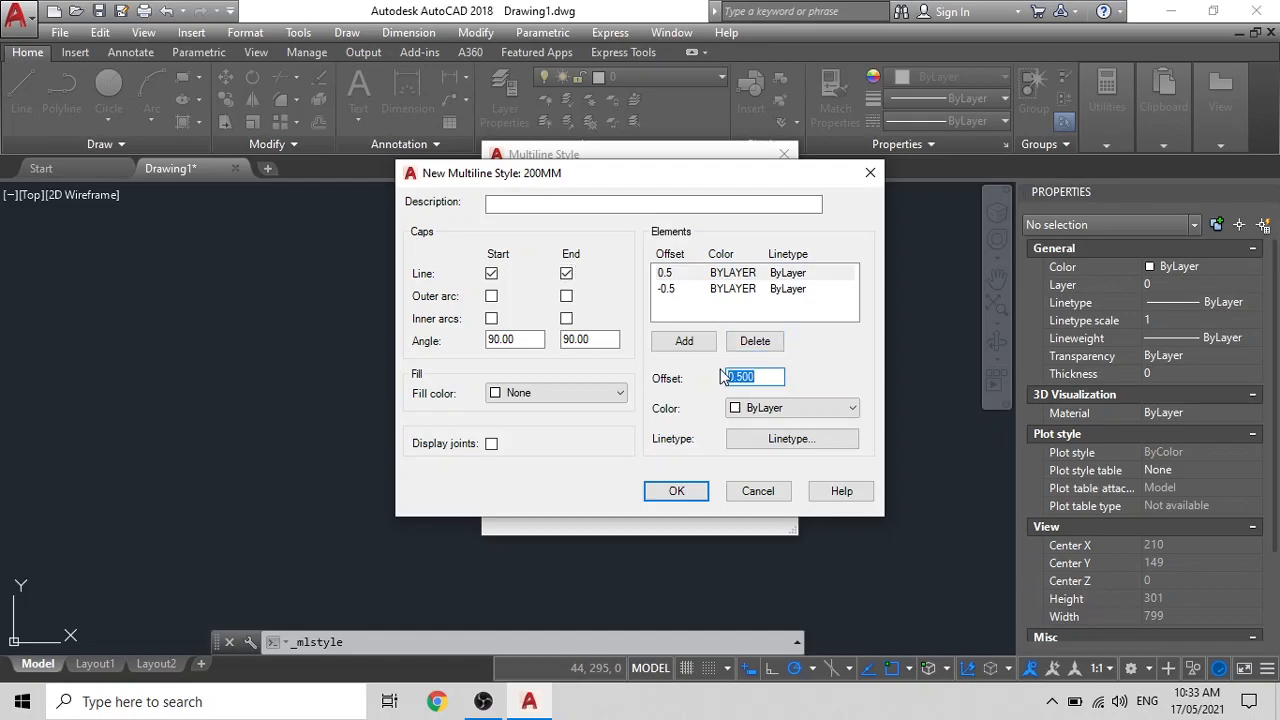
pyautogui.write('0')
pyautogui.click(707, 290)
pyautogui.doubleClick(750, 377)
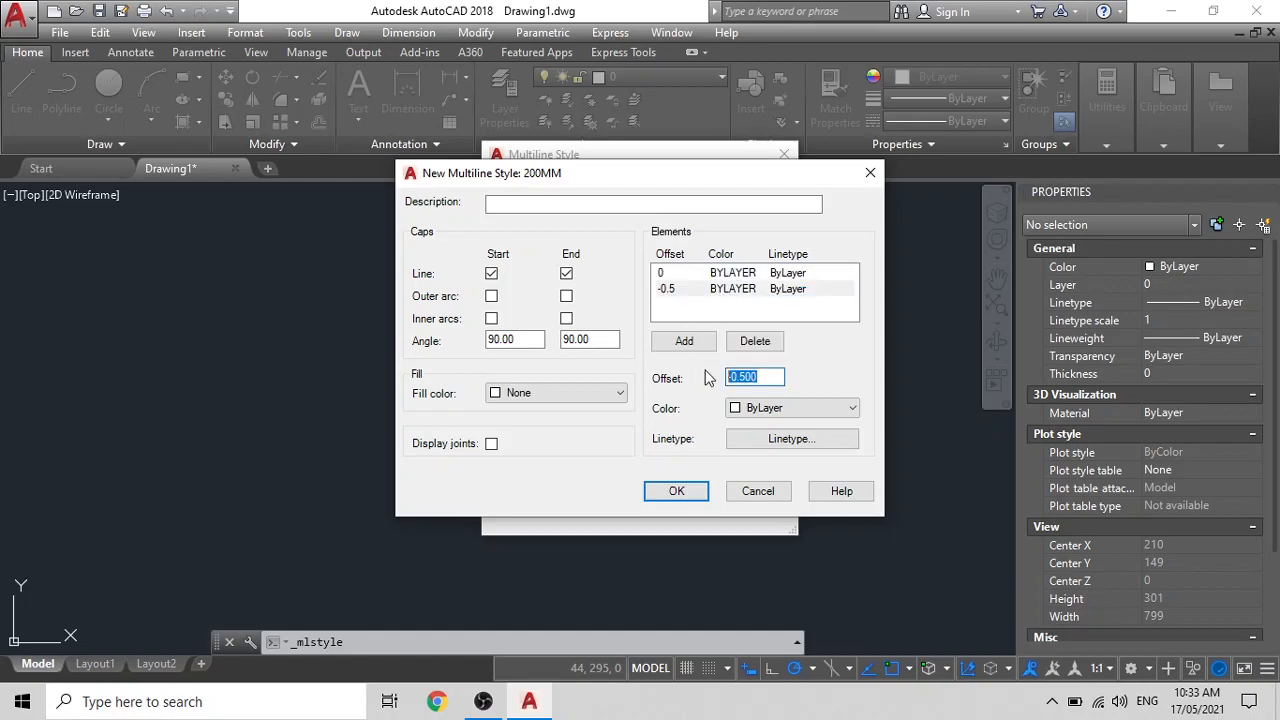
pyautogui.write('200')
pyautogui.press('BackSpace')
pyautogui.press('BackSpace')
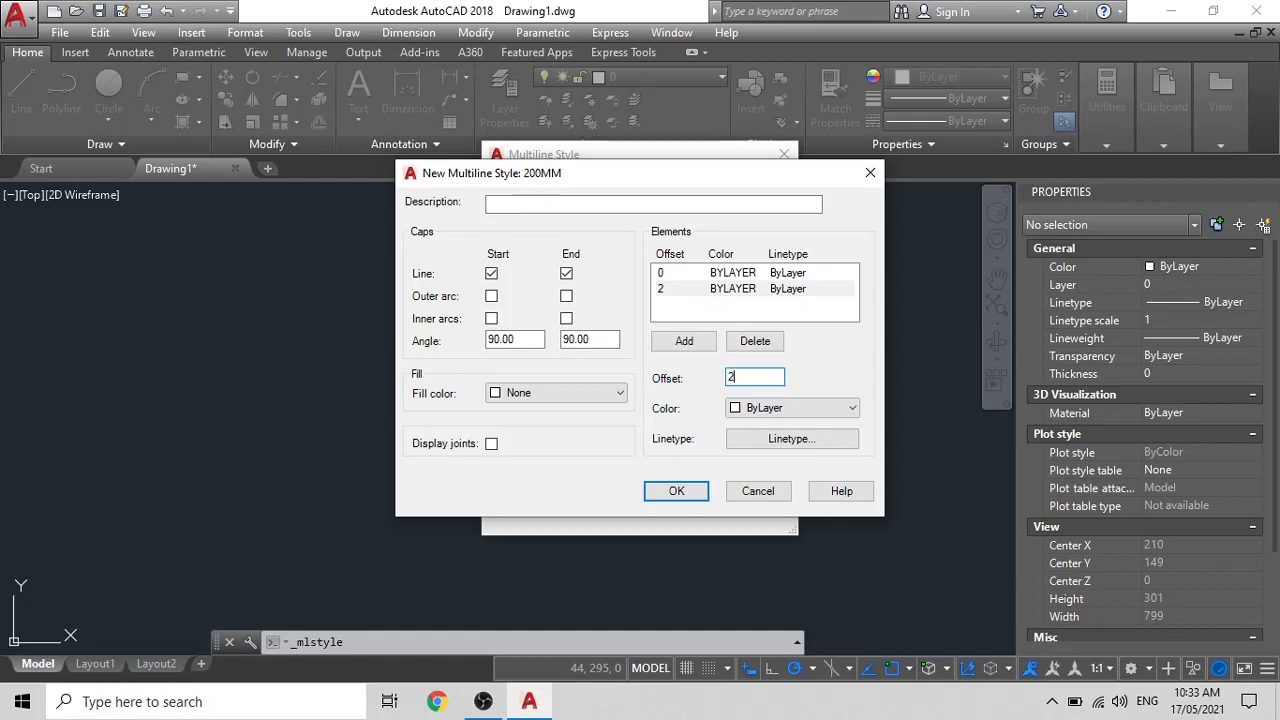
pyautogui.write('00')
pyautogui.click(669, 496)
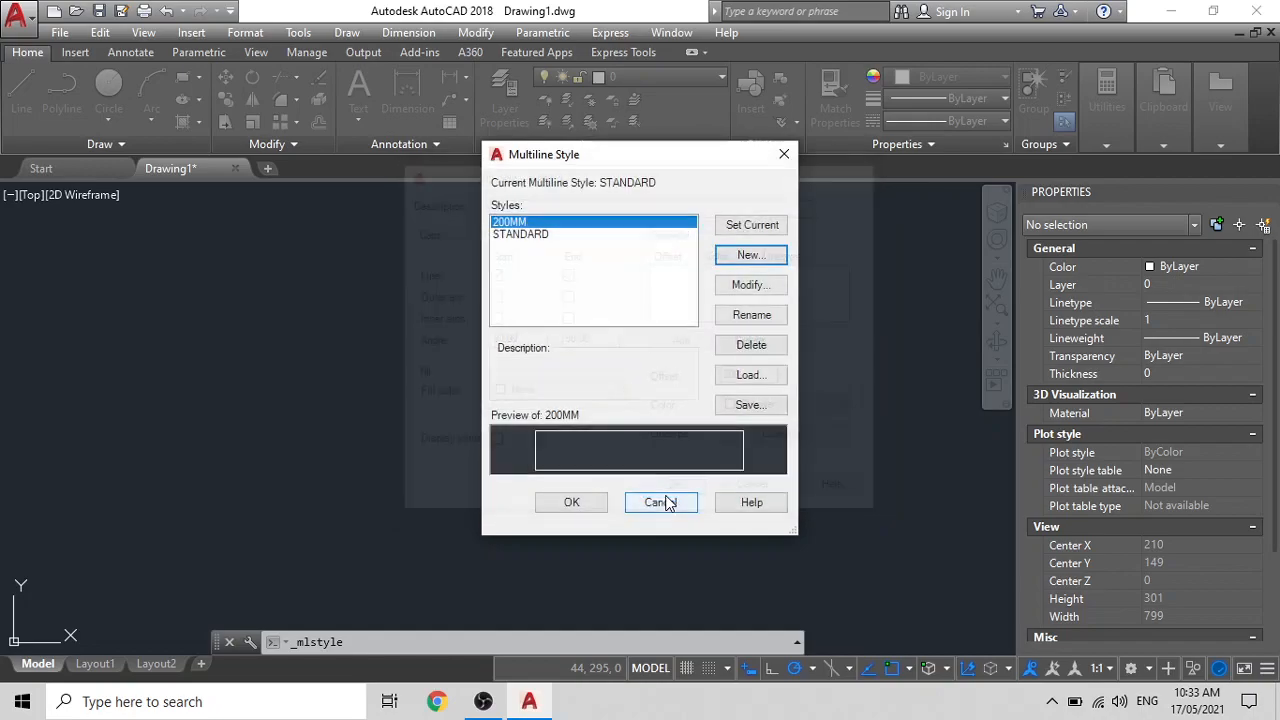
# Create a multiline style named 150mm based on 200MM, changing its 200 element offset to 150
pyautogui.click(748, 257)
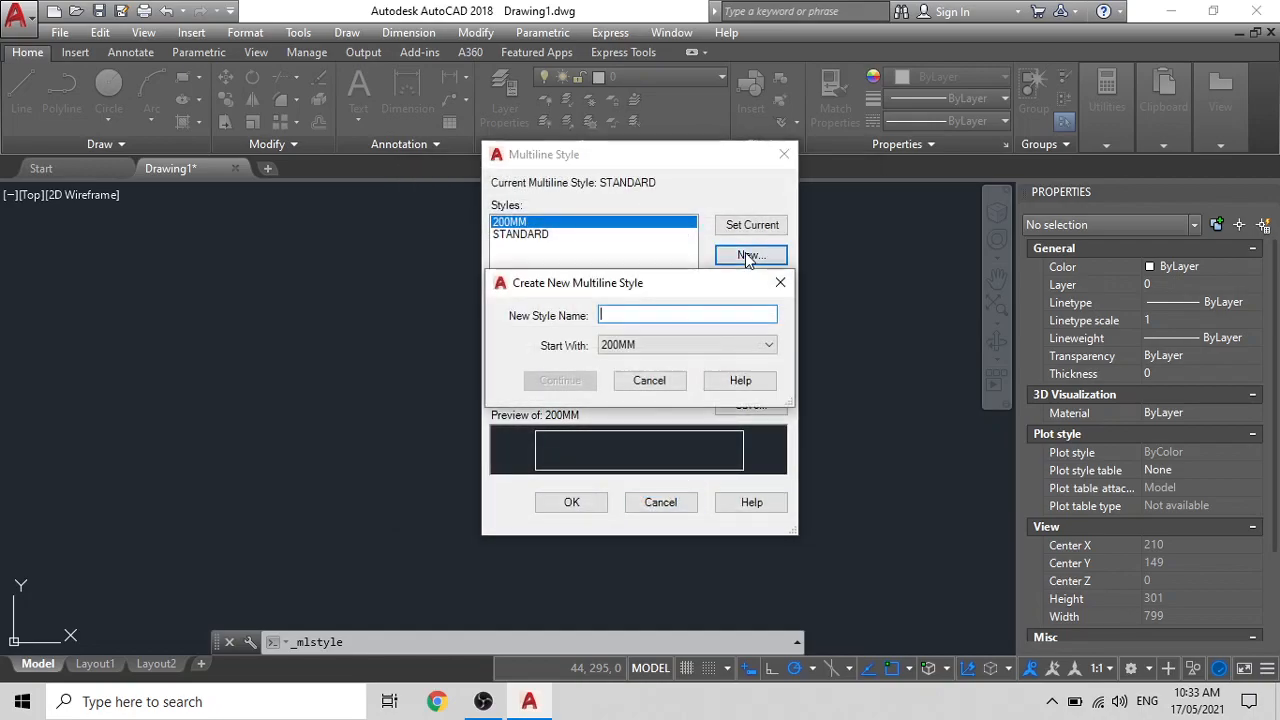
pyautogui.write('150mm')
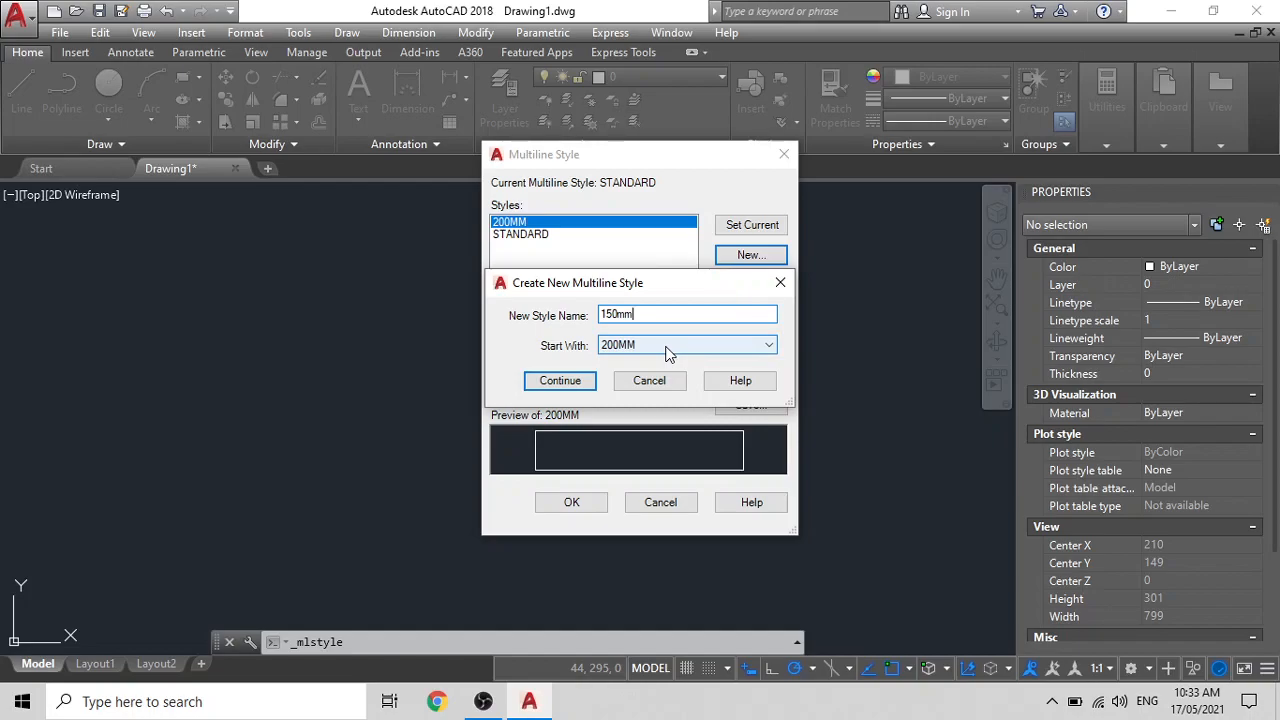
pyautogui.click(572, 382)
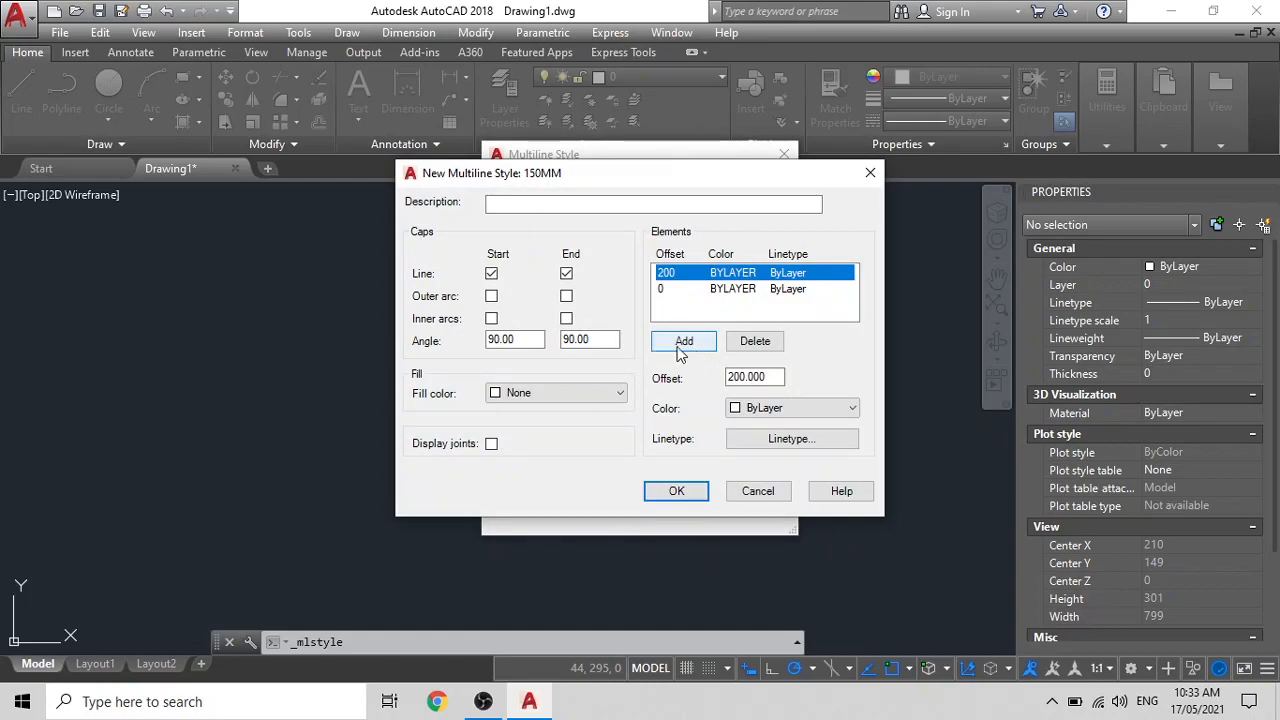
pyautogui.doubleClick(771, 377)
pyautogui.write('150')
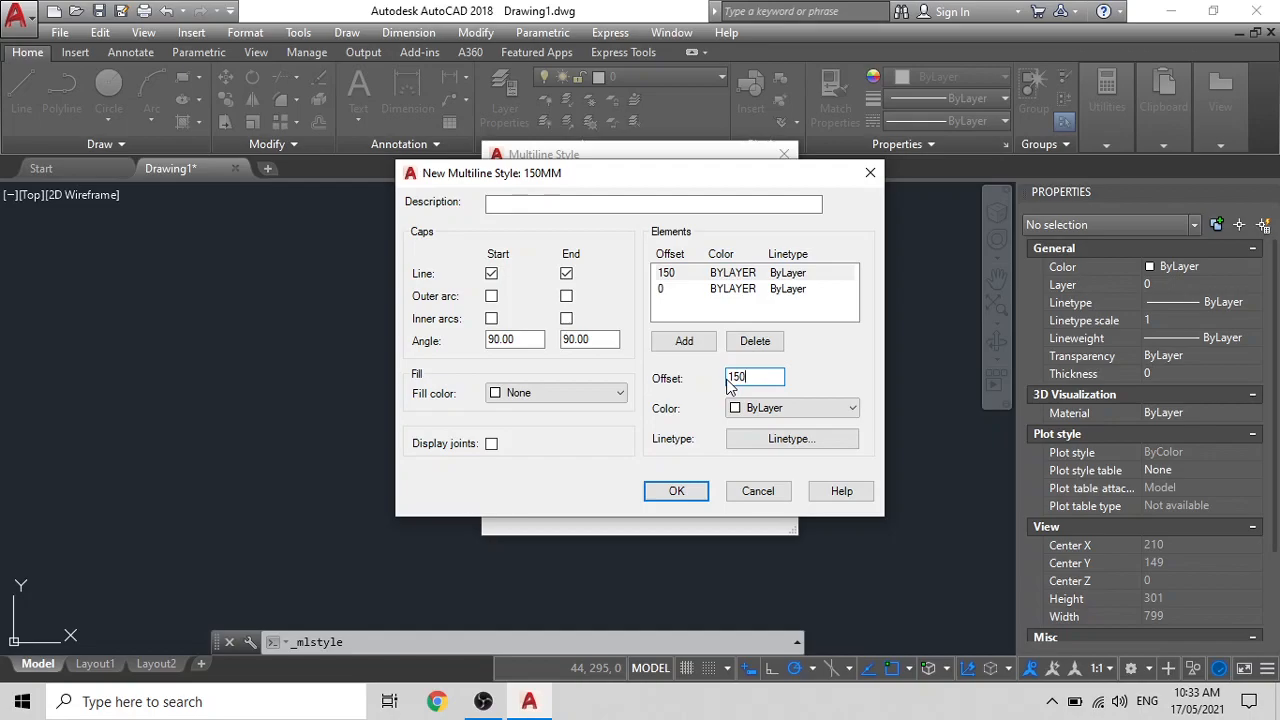
pyautogui.click(676, 491)
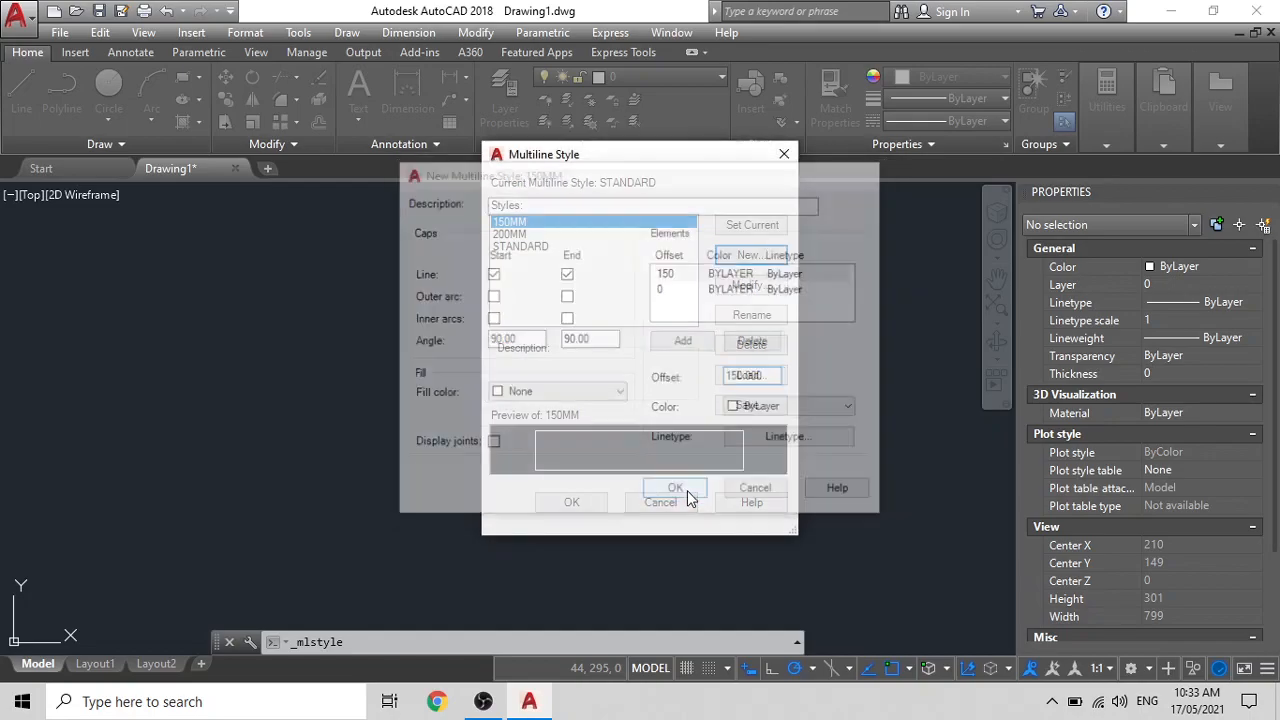
# Create a new multiline style named 100mm based on 150MM
pyautogui.click(745, 258)
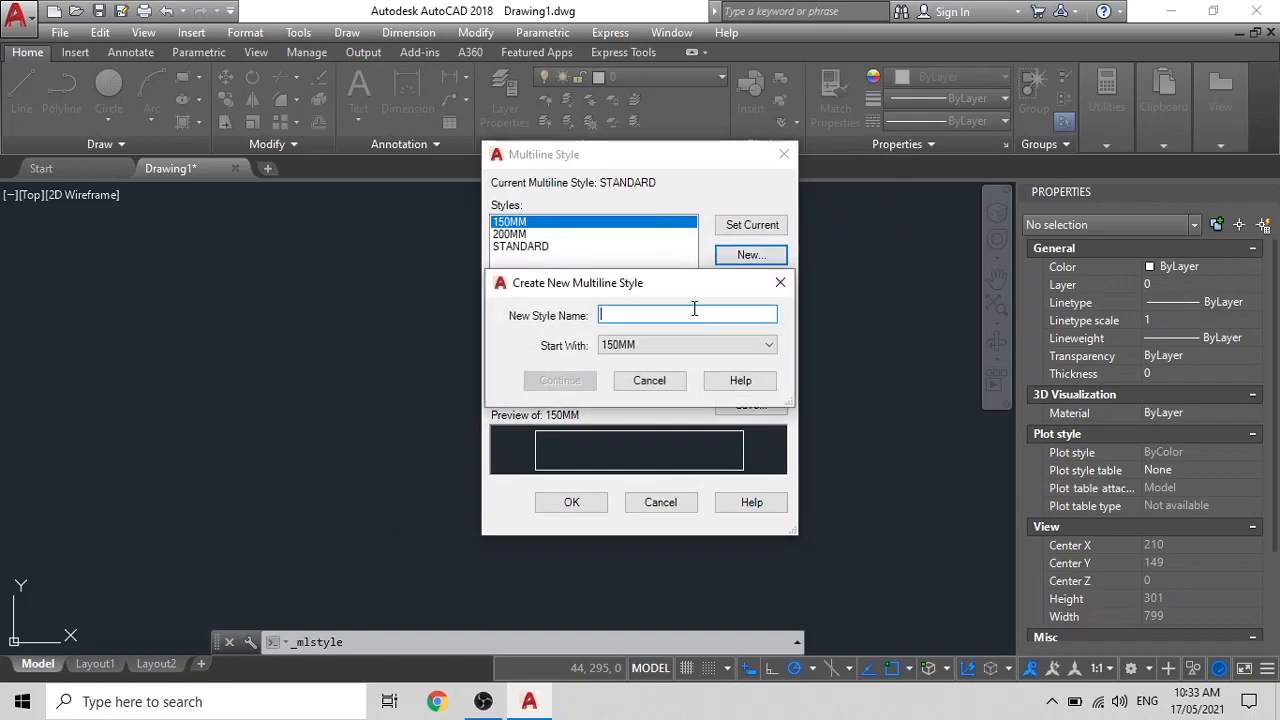
pyautogui.write('100')
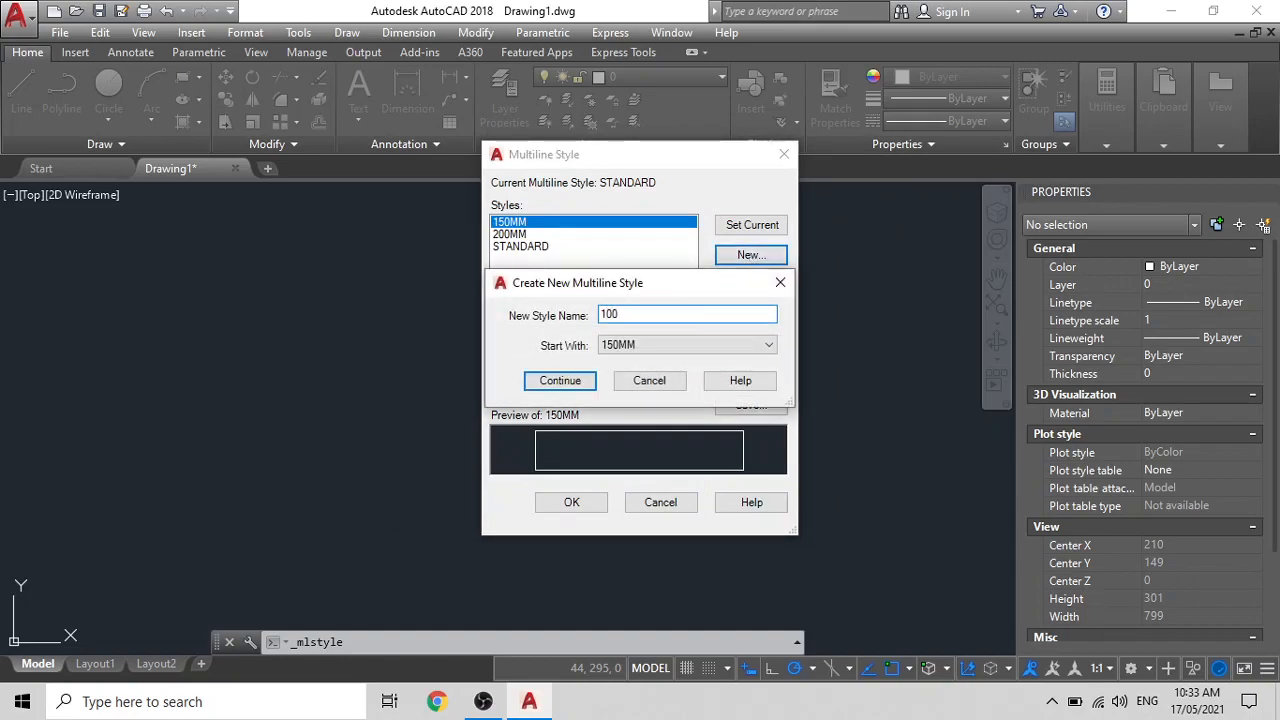
pyautogui.write('mm')
pyautogui.click(586, 378)
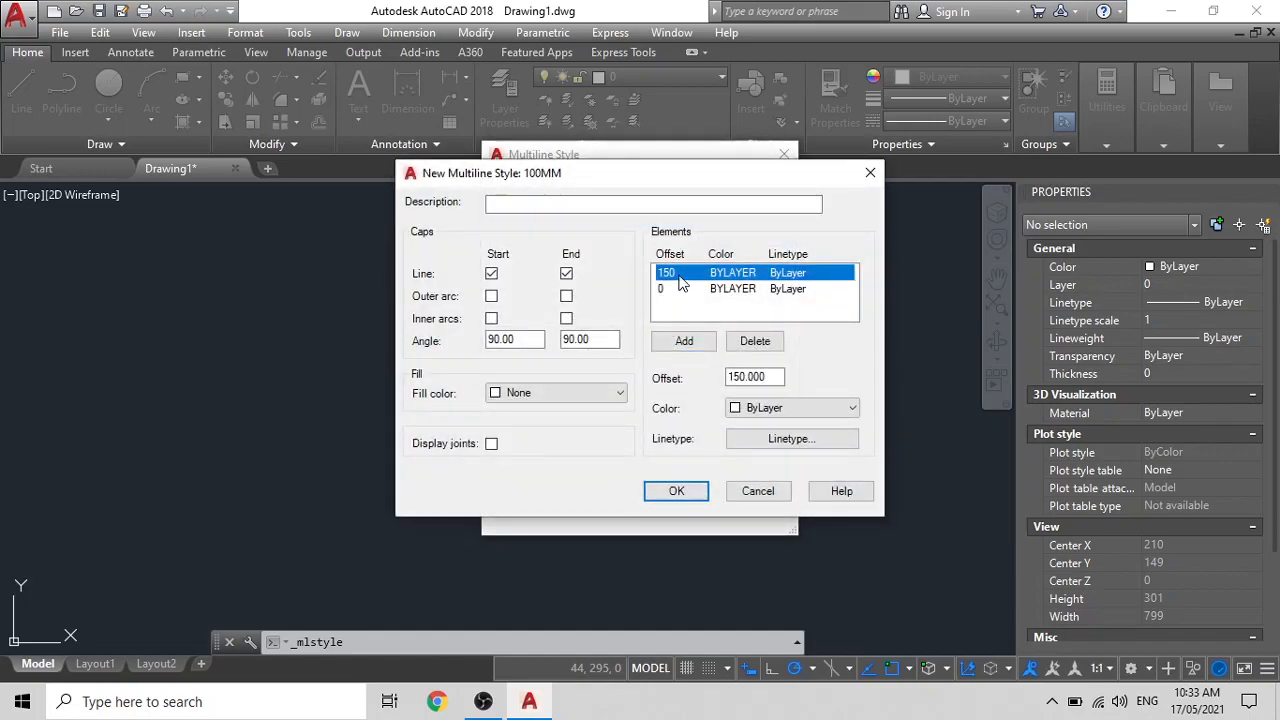
# Change the 150 element offset of the 100MM multiline style to 100 and save the style
pyautogui.click(744, 377)
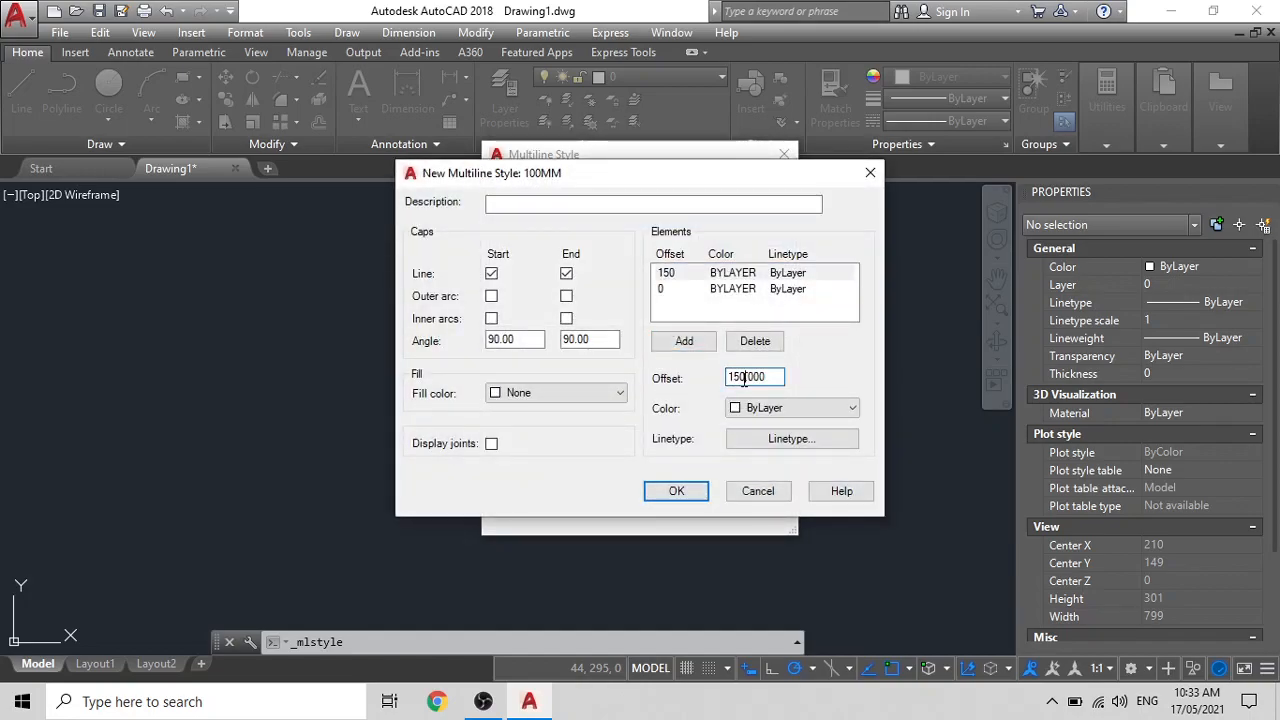
pyautogui.press('BackSpace')
pyautogui.press('BackSpace')
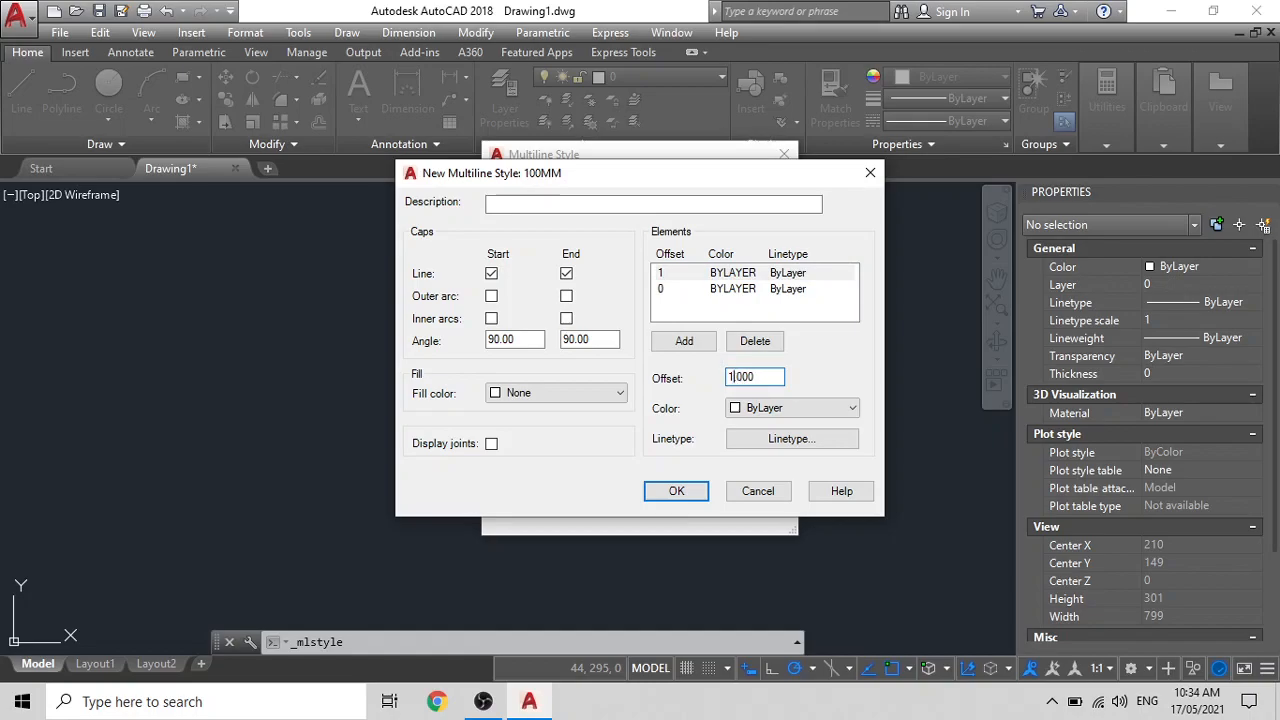
pyautogui.write('00')
pyautogui.click(765, 376)
pyautogui.press('BackSpace')
pyautogui.press('BackSpace')
pyautogui.press('BackSpace')
pyautogui.press('BackSpace')
pyautogui.click(677, 491)
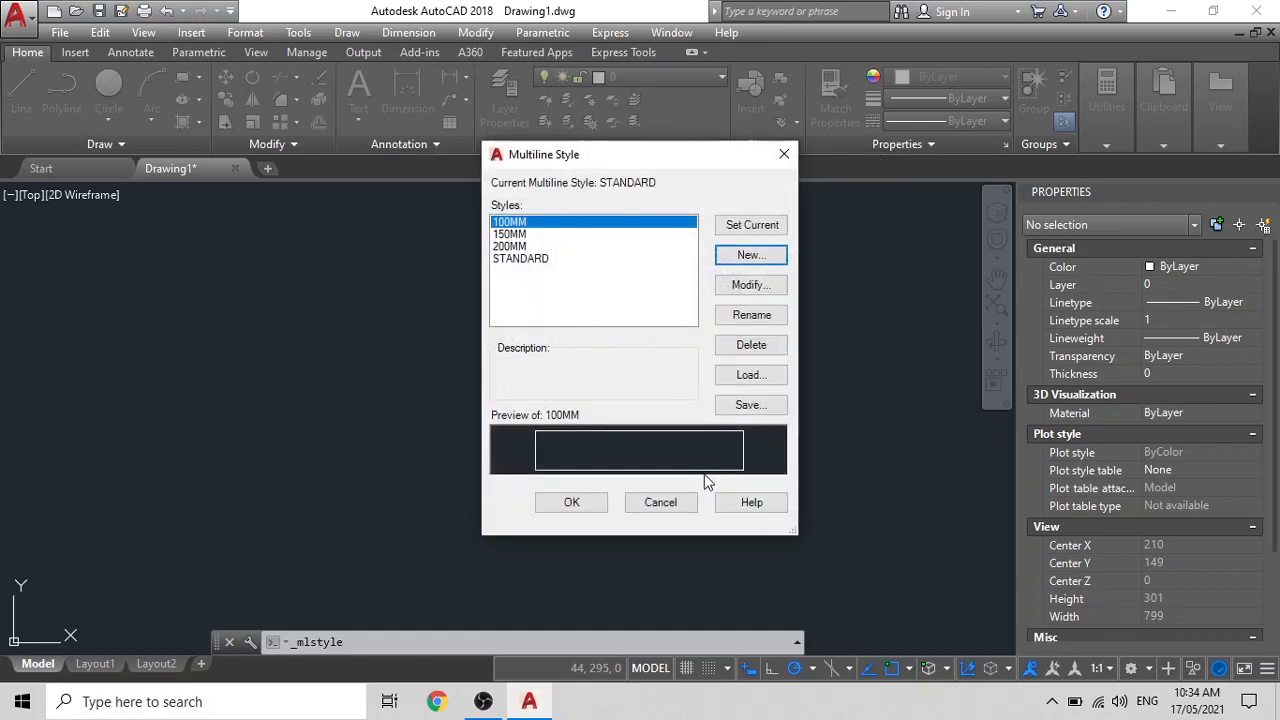
# Make 200MM the current multiline style and finish editing multiline styles
pyautogui.click(540, 236)
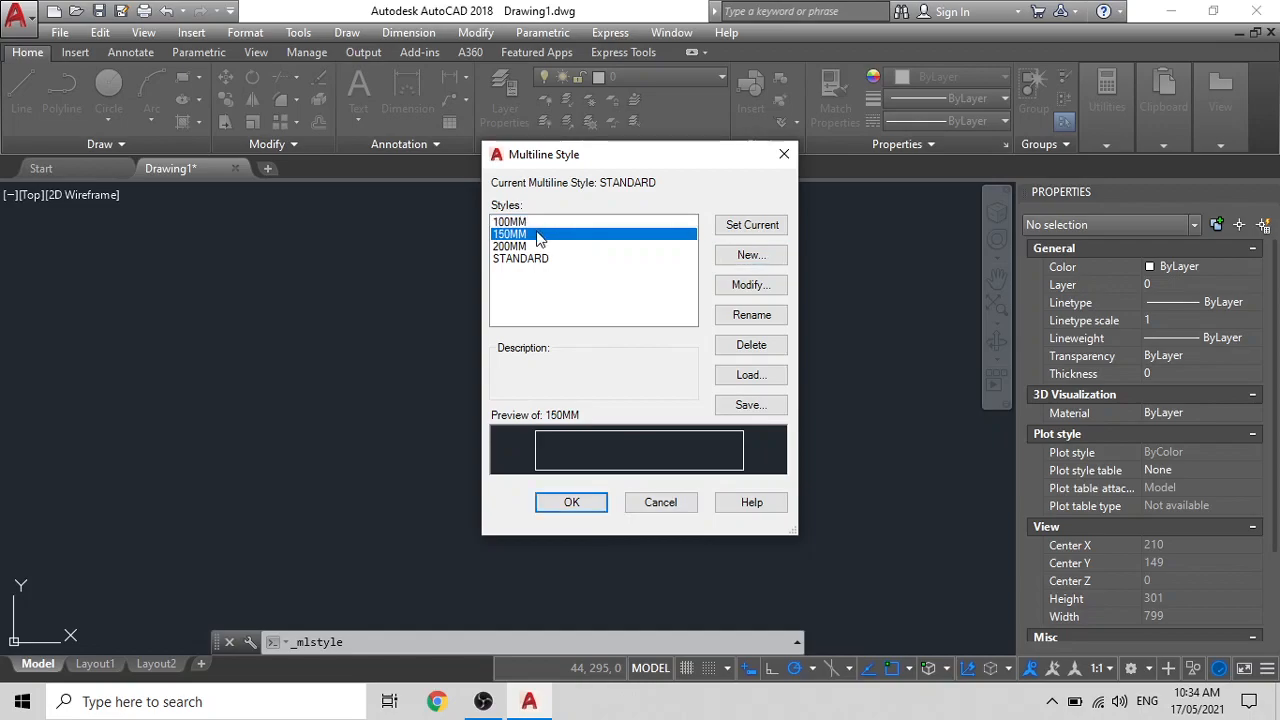
pyautogui.click(538, 246)
pyautogui.click(751, 225)
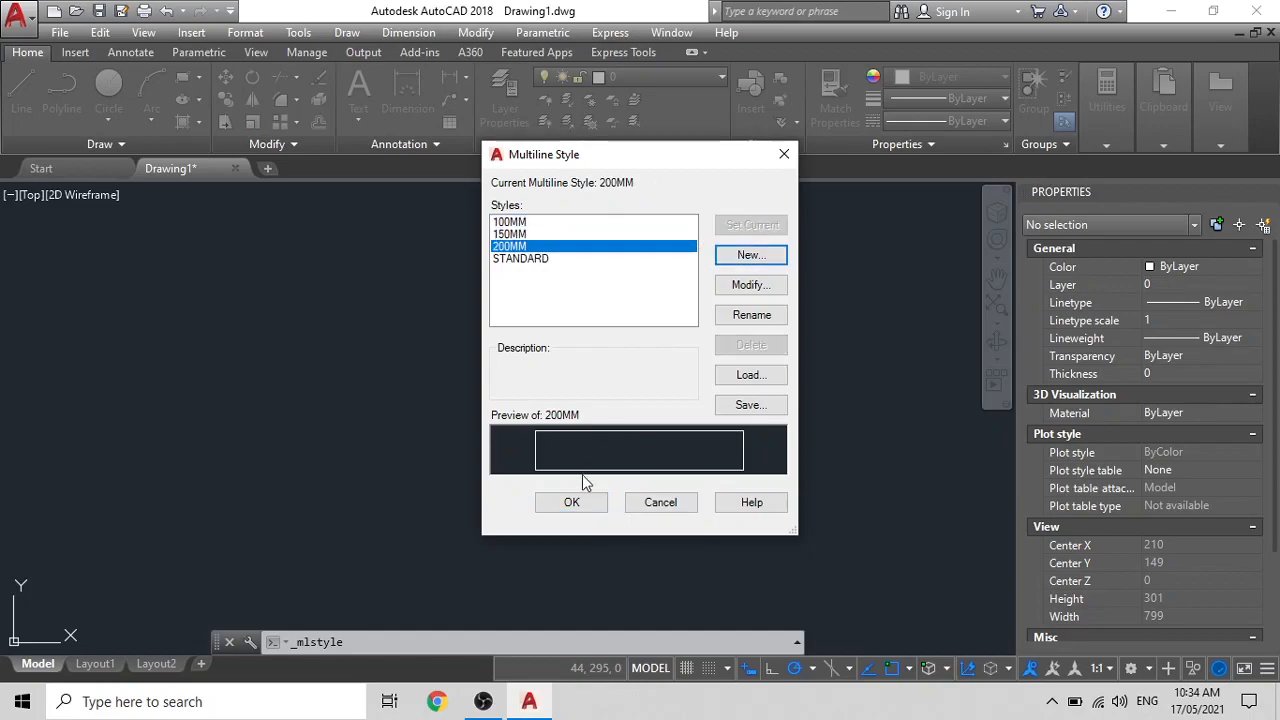
pyautogui.click(572, 503)
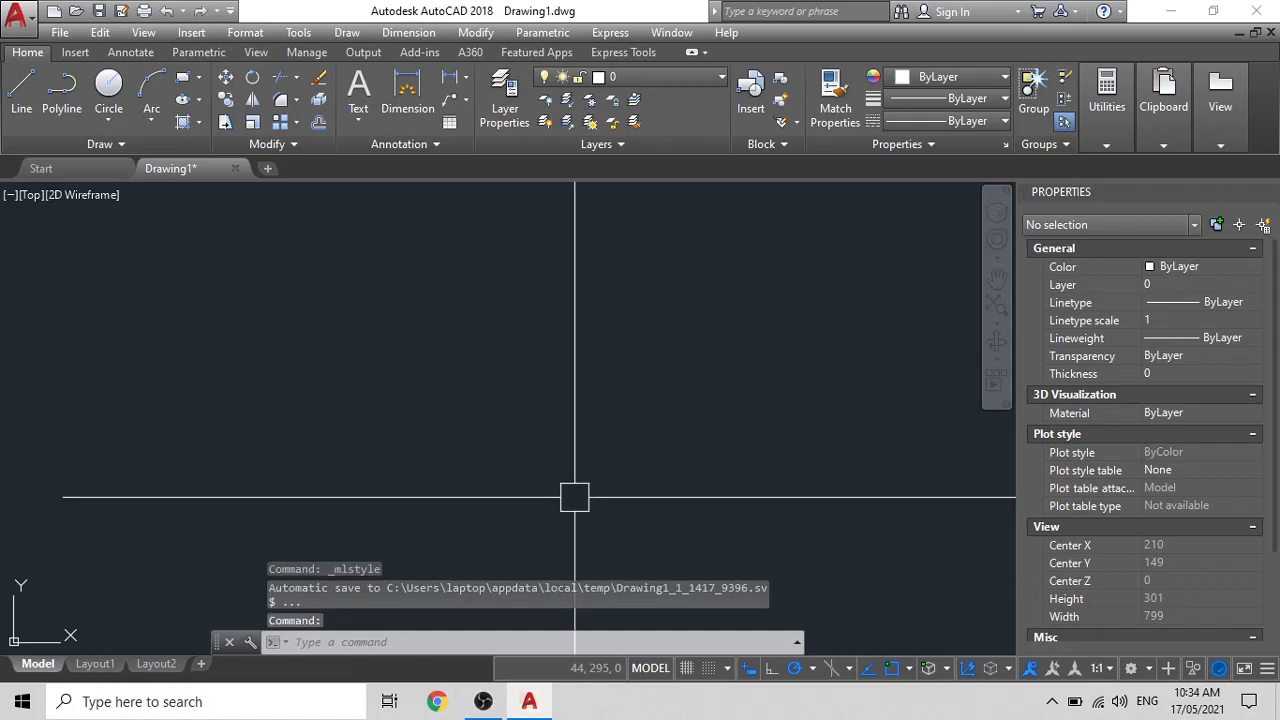
# Create a new non-annotative dimension style named Dimensions, based on ISO-25 and used for all dimensions
pyautogui.click(245, 33)
pyautogui.click(290, 247)
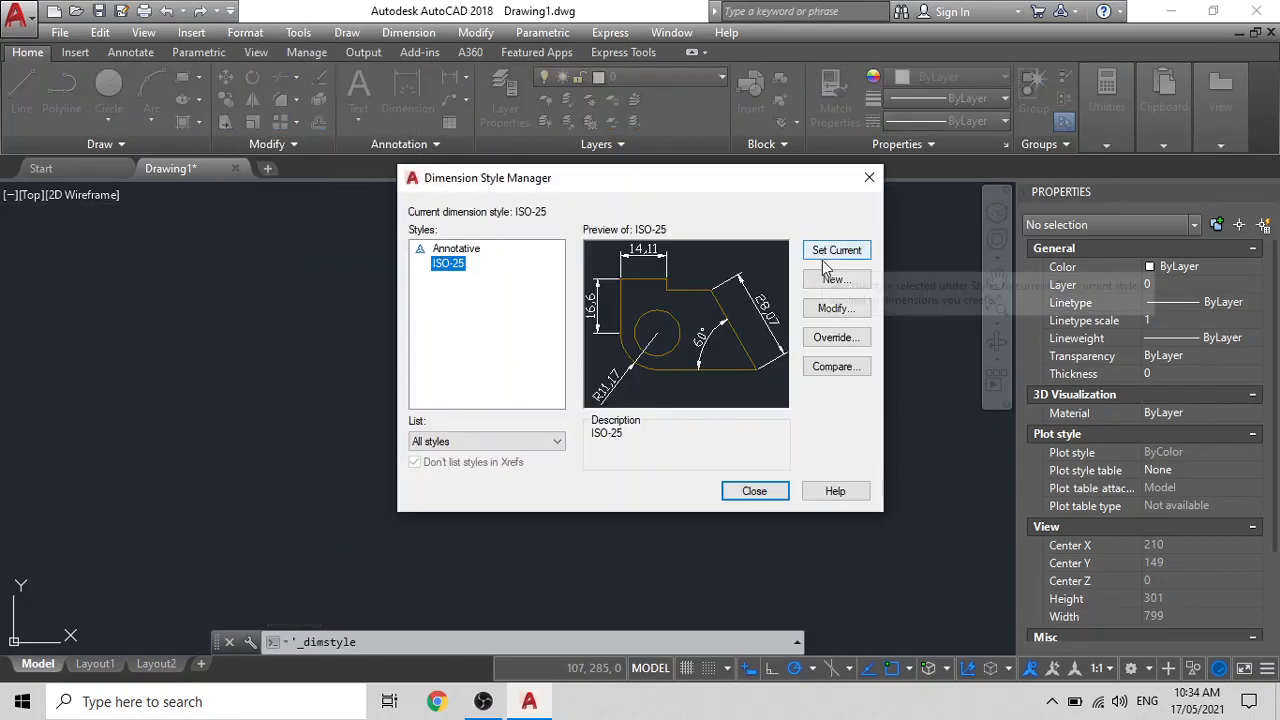
pyautogui.click(826, 279)
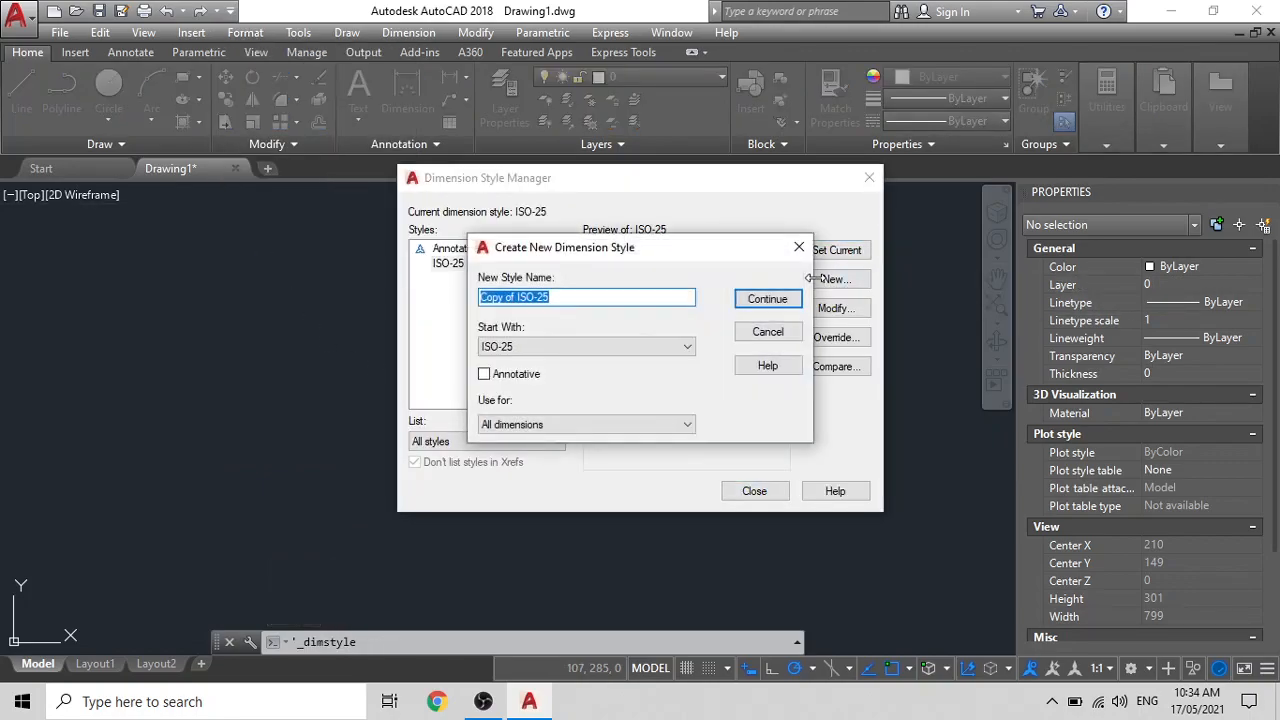
pyautogui.write('dimen')
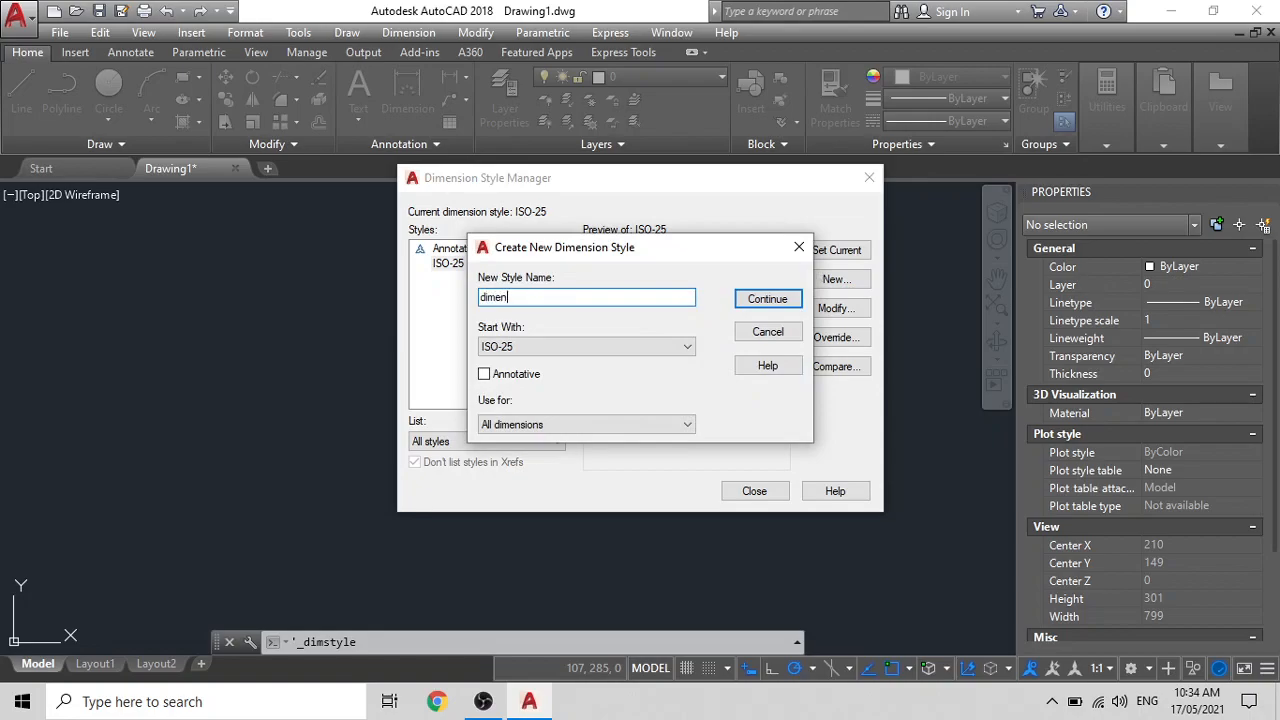
pyautogui.write('sions')
pyautogui.press('BackSpace')
pyautogui.press('BackSpace')
pyautogui.press('BackSpace')
pyautogui.press('BackSpace')
pyautogui.press('BackSpace')
pyautogui.press('BackSpace')
pyautogui.press('BackSpace')
pyautogui.press('BackSpace')
pyautogui.press('BackSpace')
pyautogui.press('BackSpace')
pyautogui.press('capslock')
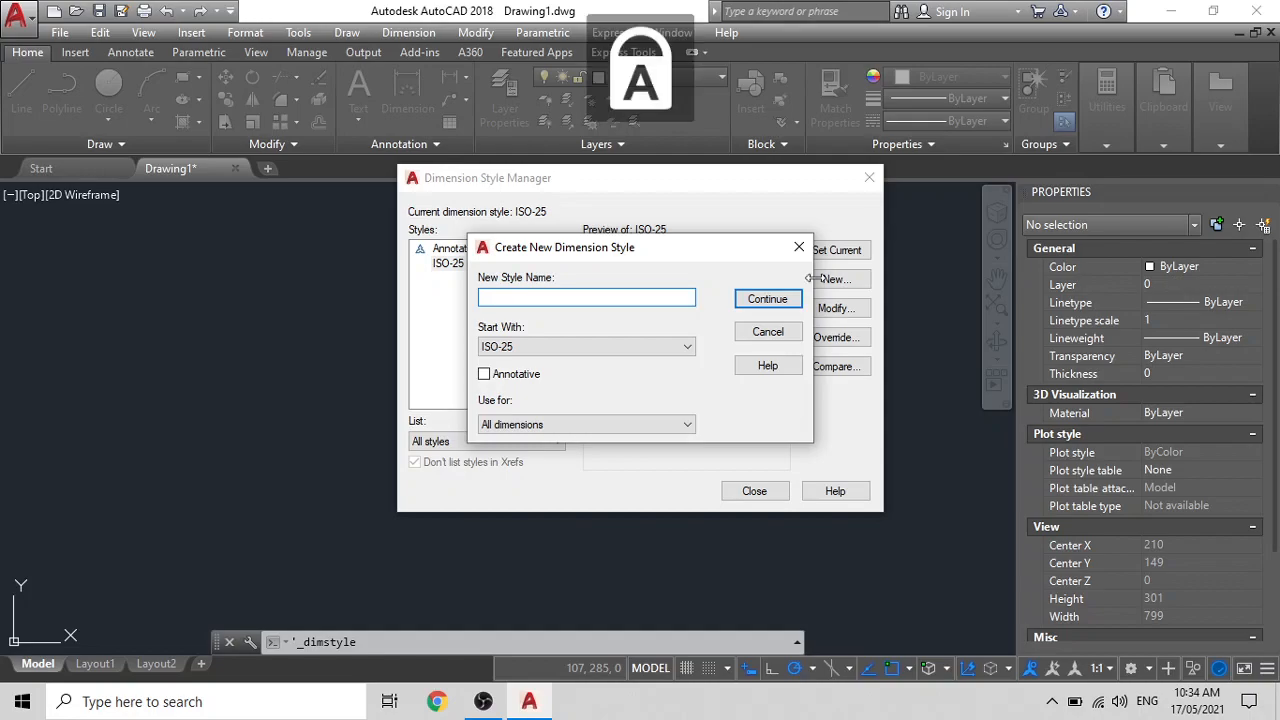
pyautogui.write('D')
pyautogui.press('capslock')
pyautogui.write('i')
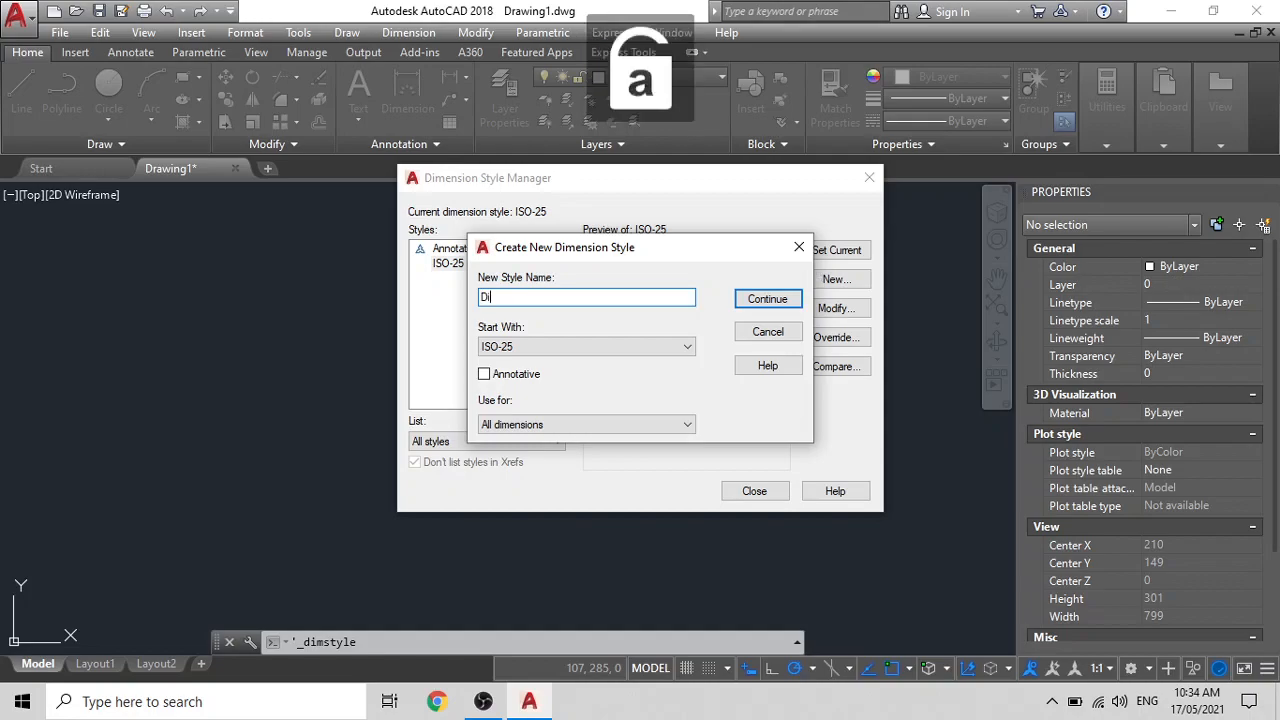
pyautogui.write('mensions')
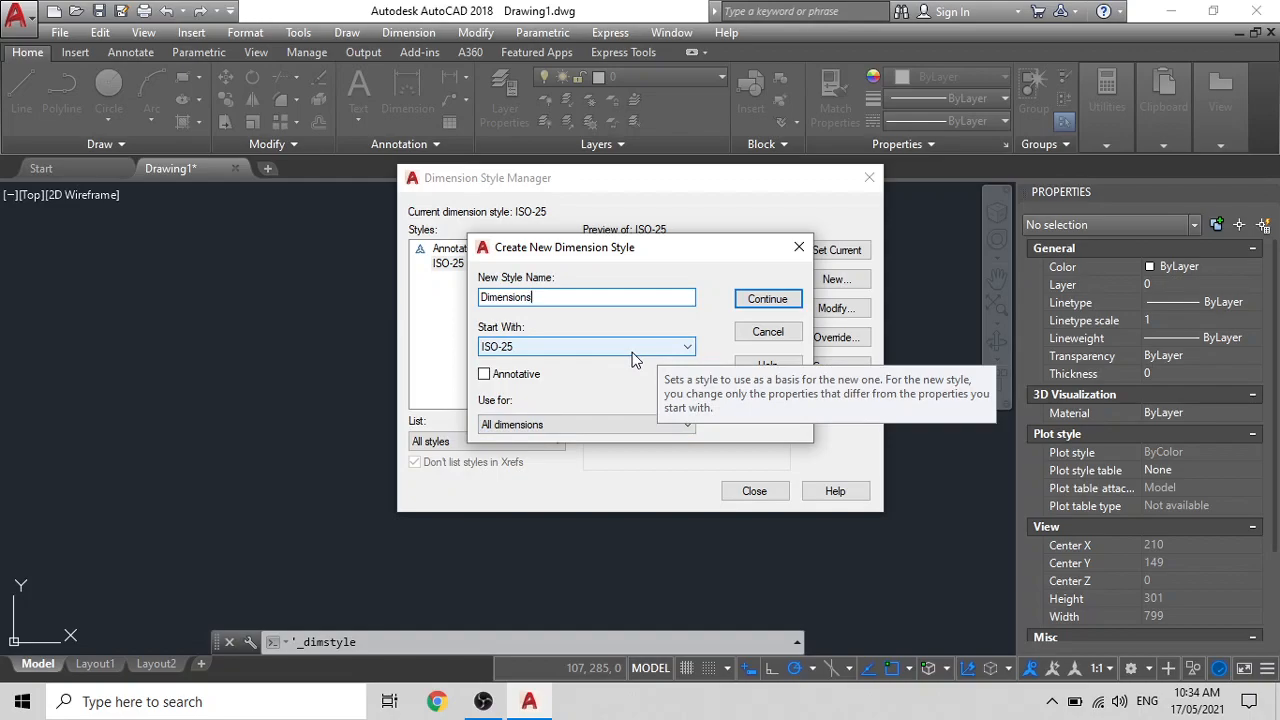
pyautogui.click(484, 374)
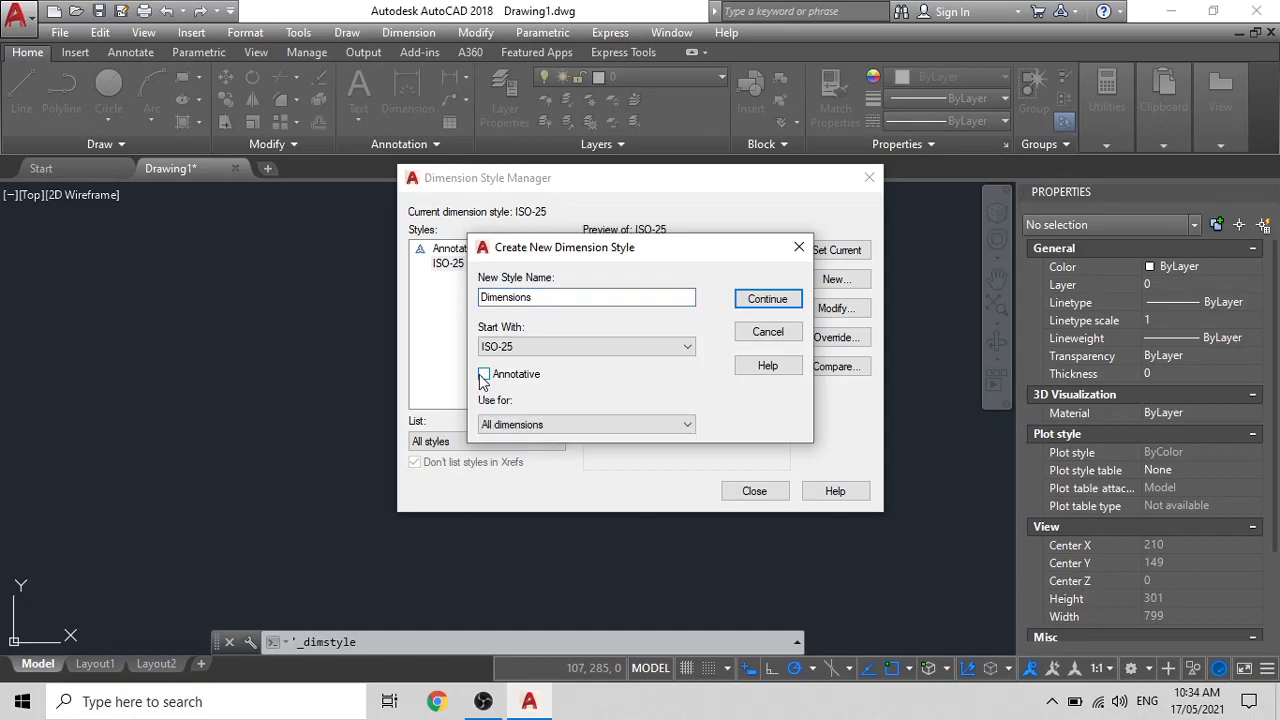
pyautogui.click(484, 374)
pyautogui.click(751, 299)
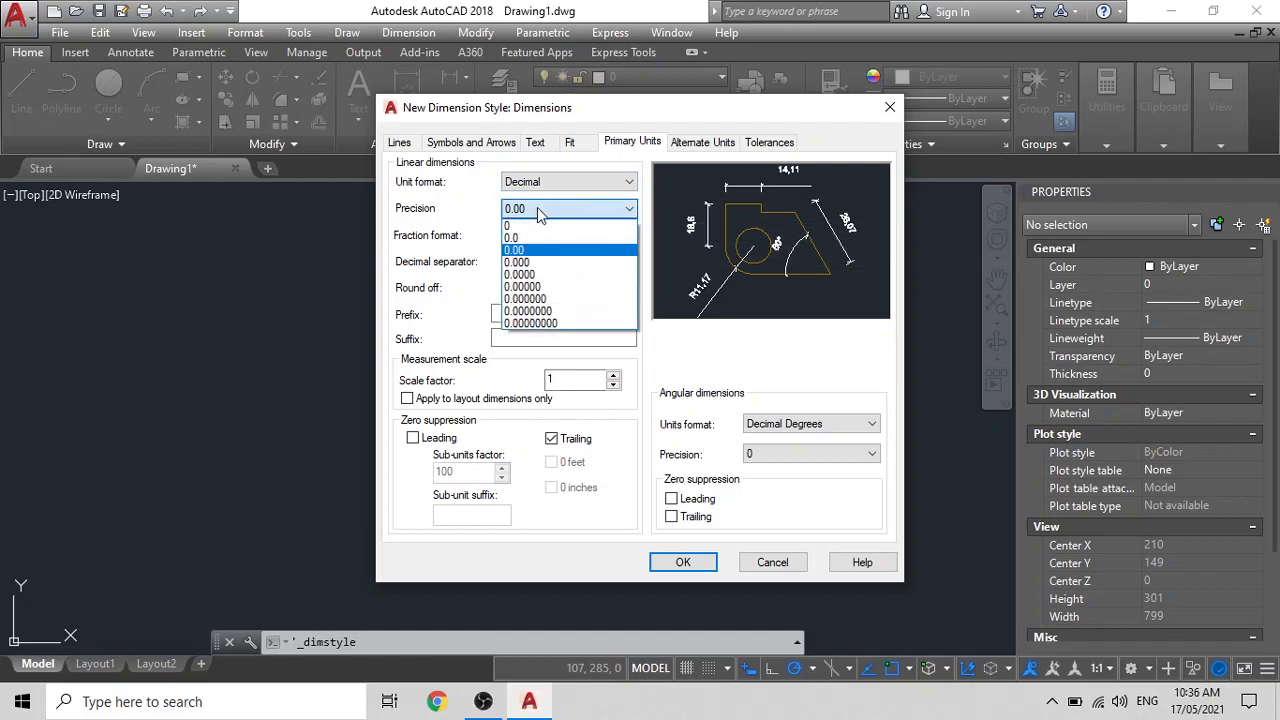
# Set the linear precision of the Dimensions style's primary units to 0, save the style and finish editing dimension styles
pyautogui.click(528, 225)
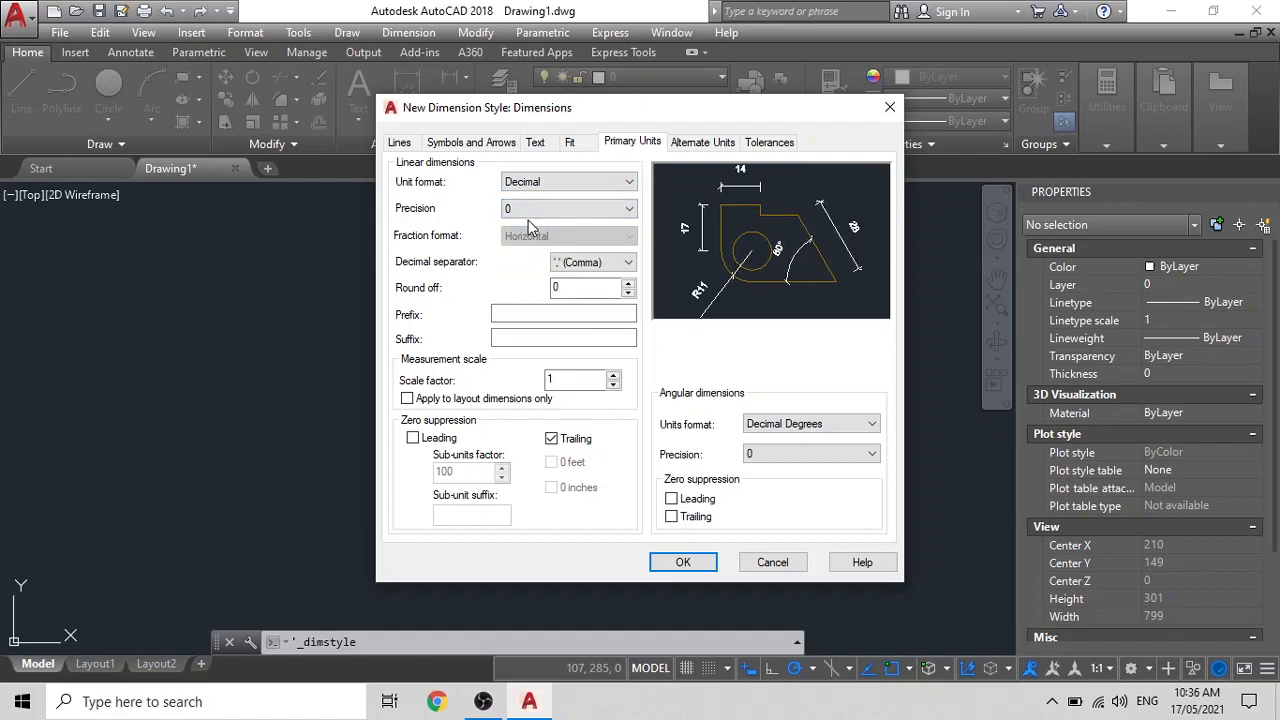
pyautogui.click(690, 143)
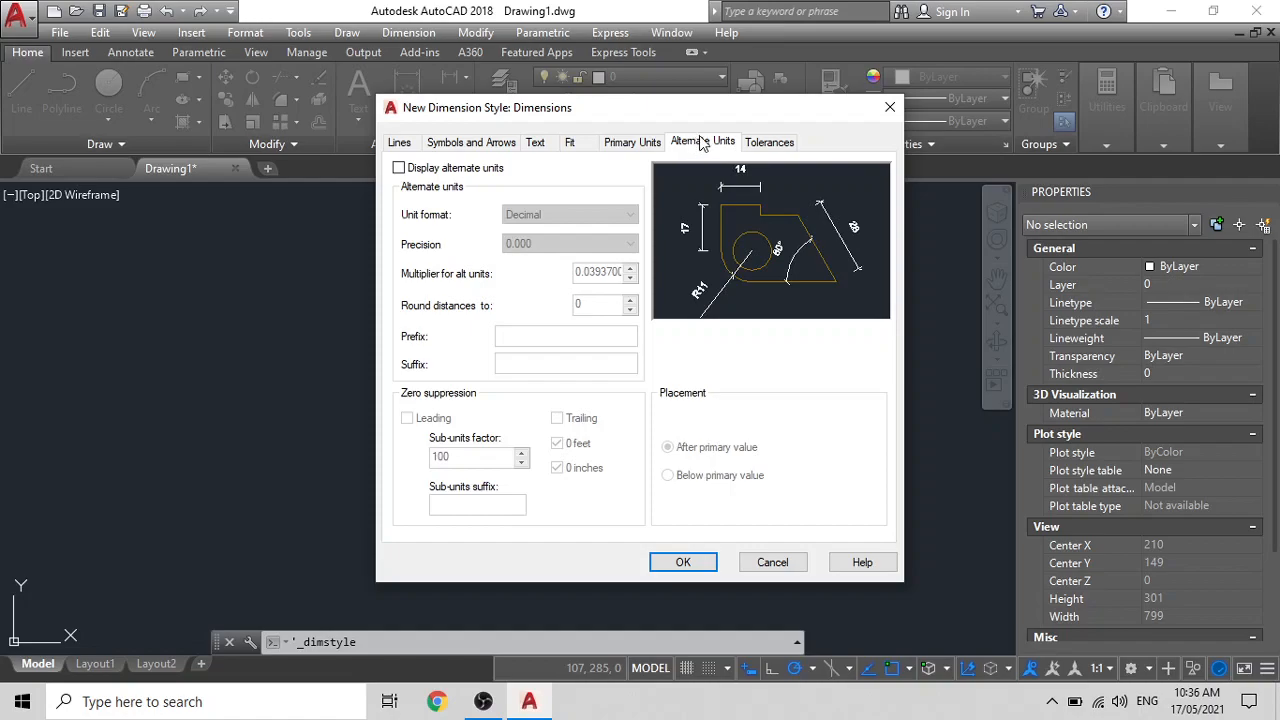
pyautogui.click(757, 146)
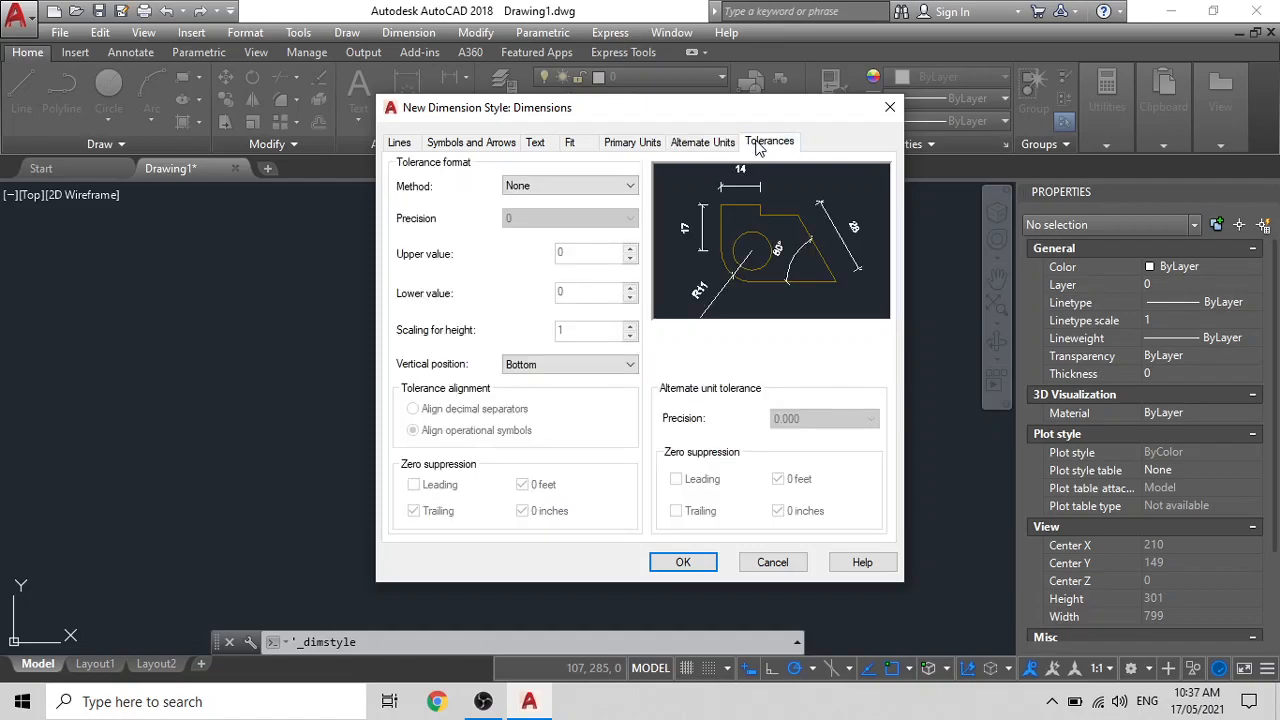
pyautogui.click(682, 563)
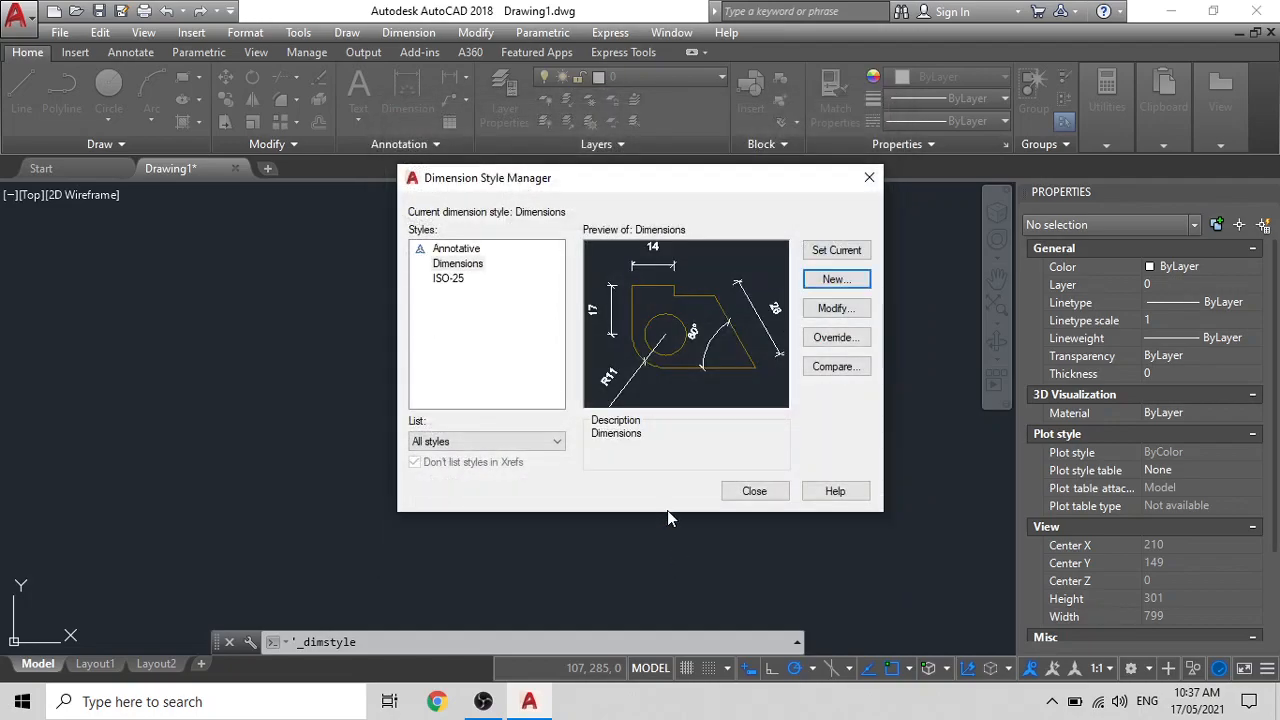
pyautogui.click(754, 491)
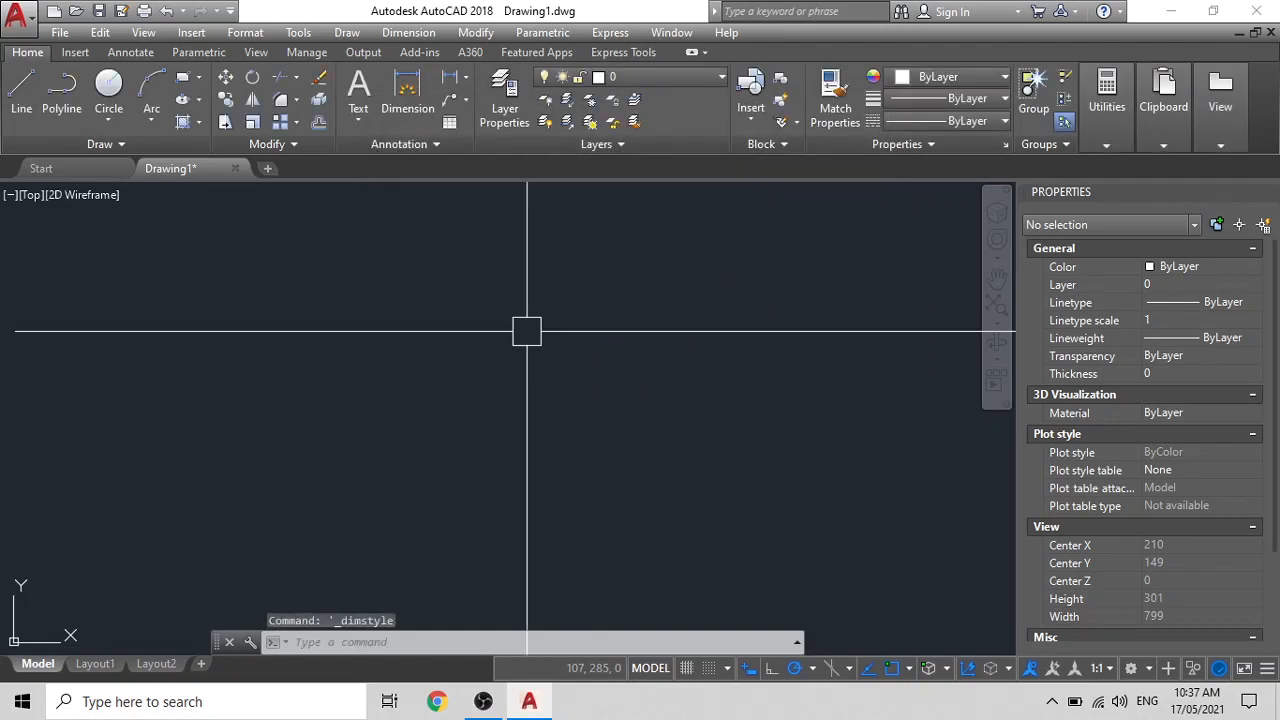
# Regenerate the drawing
pyautogui.write('re')
pyautogui.press('Return')
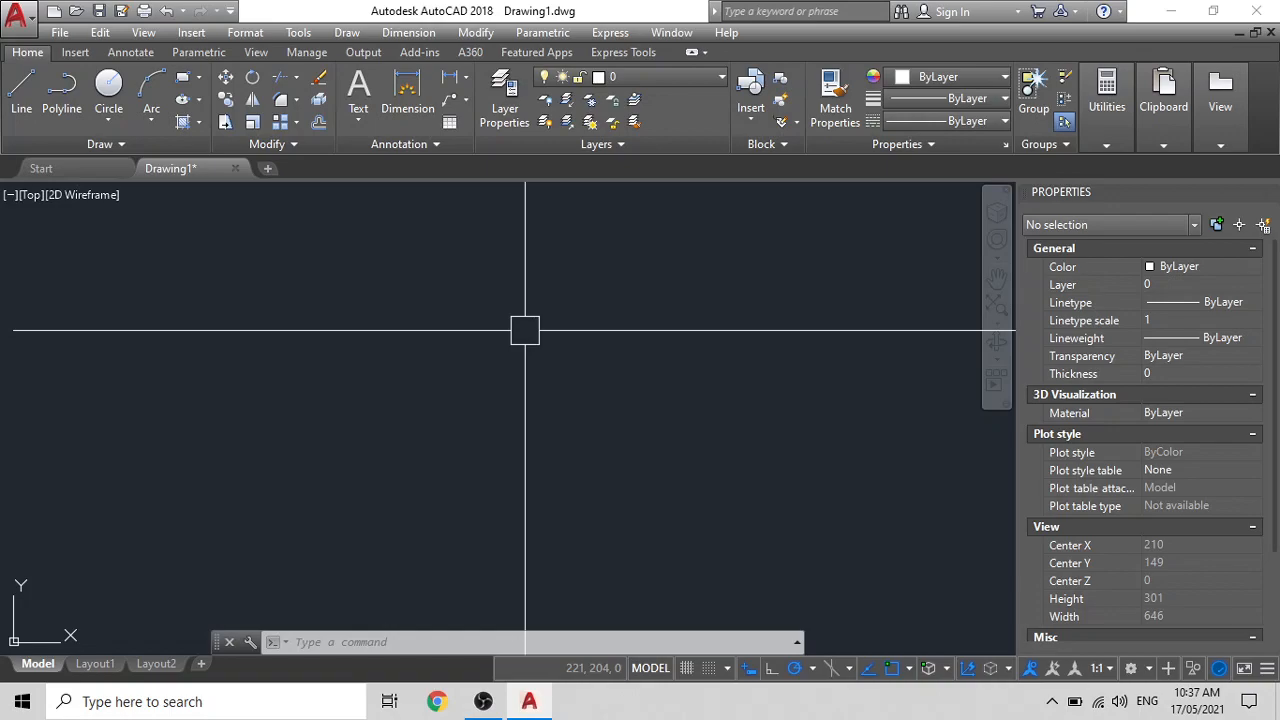
# Draw a rough four-sided polyline about 159 units wide in the empty drawing and erase it
pyautogui.write('pl')
pyautogui.press('Return')
pyautogui.click(457, 240)
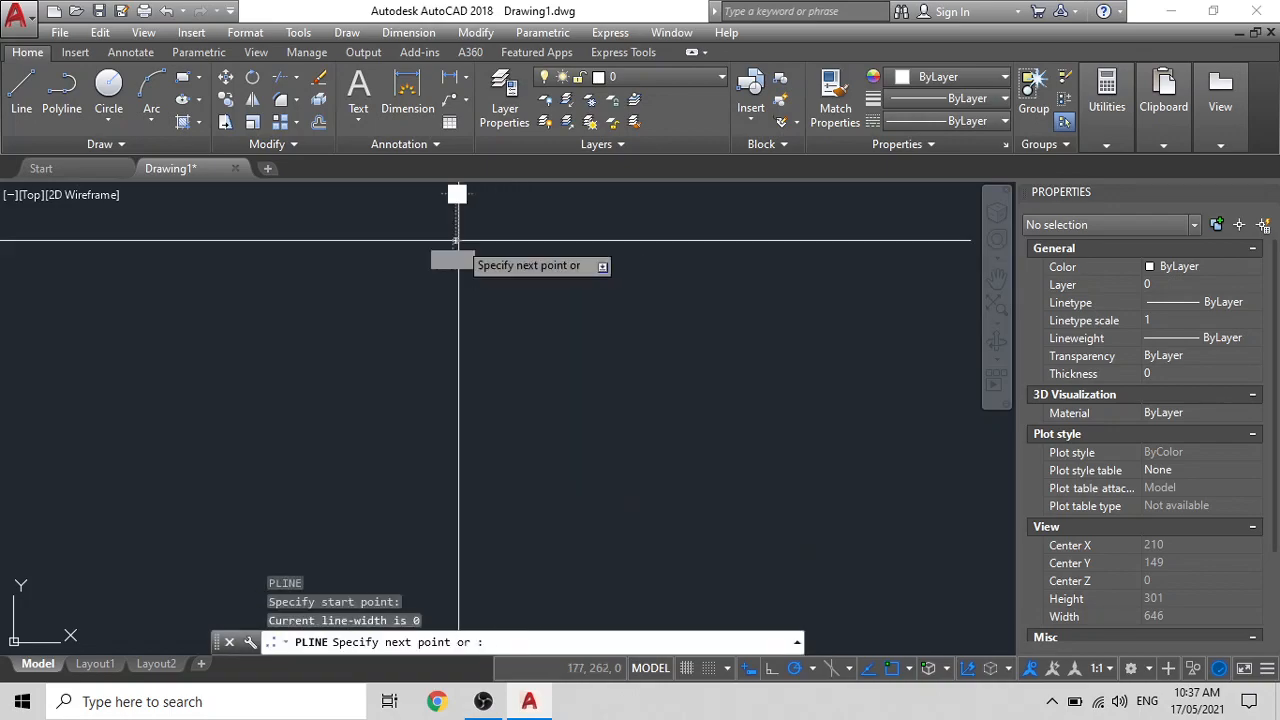
pyautogui.click(705, 240)
pyautogui.click(705, 372)
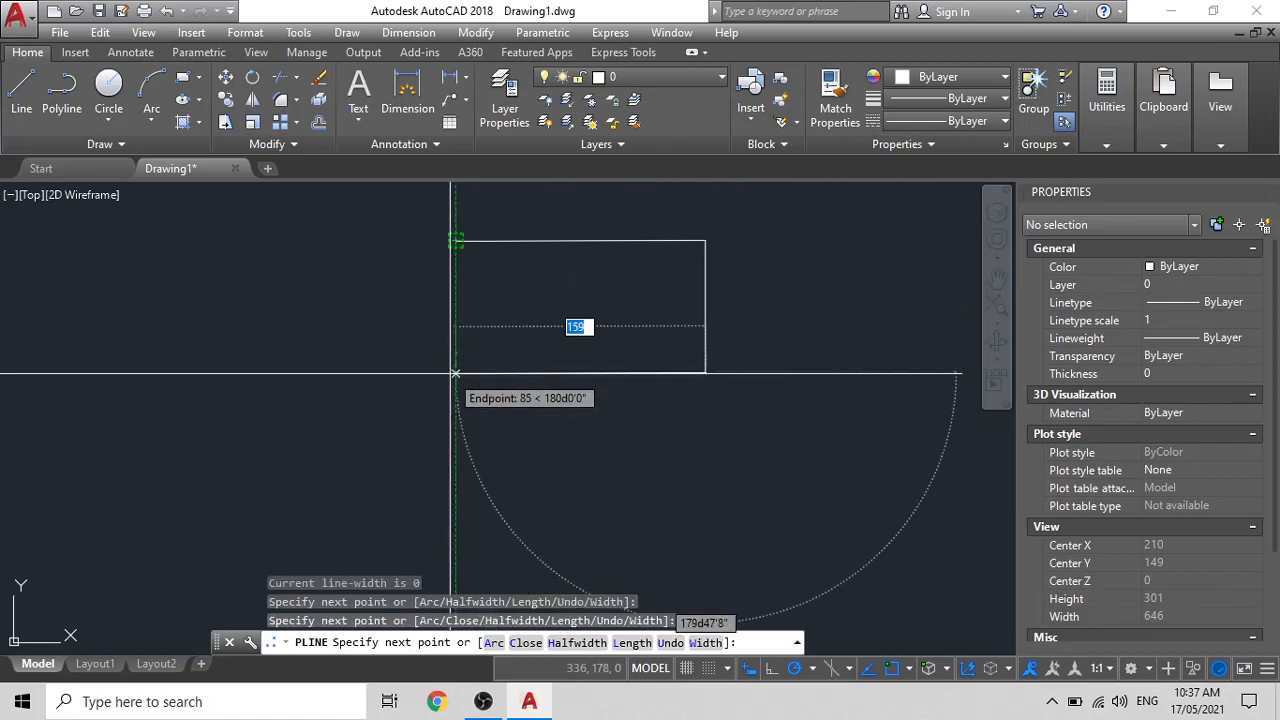
pyautogui.click(455, 370)
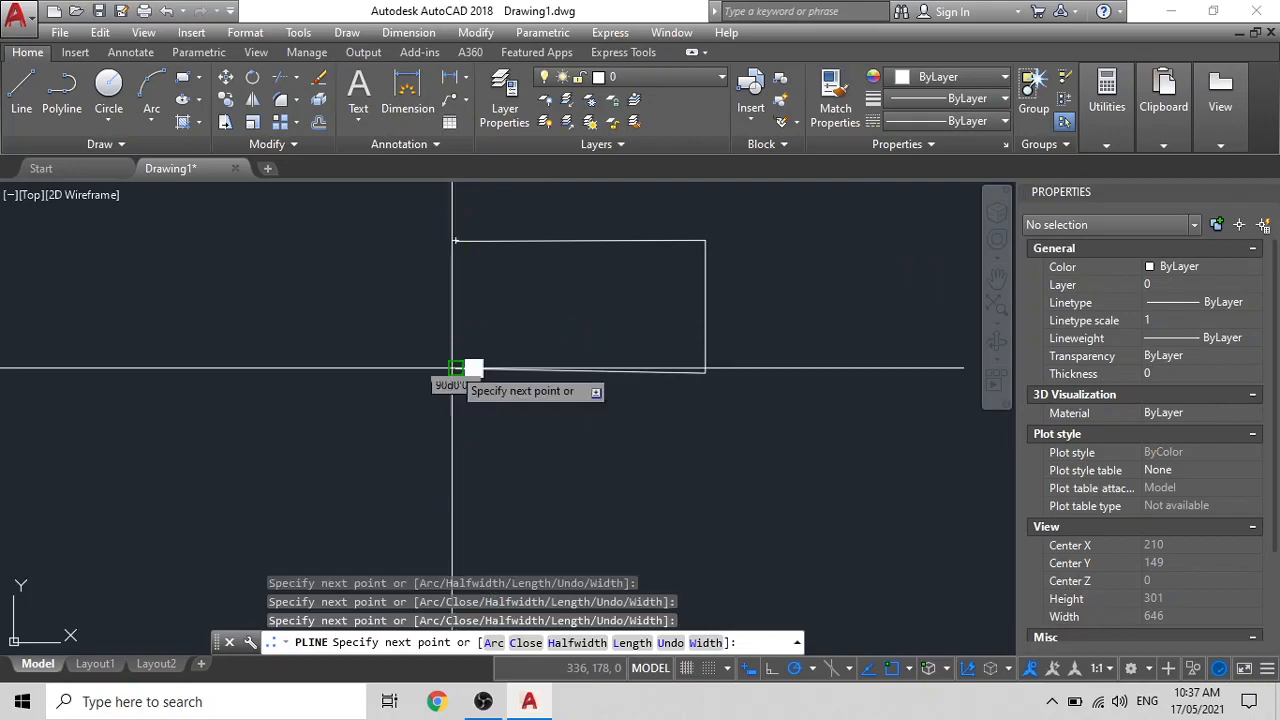
pyautogui.click(456, 240)
pyautogui.press('Escape')
pyautogui.click(454, 276)
pyautogui.press('Escape')
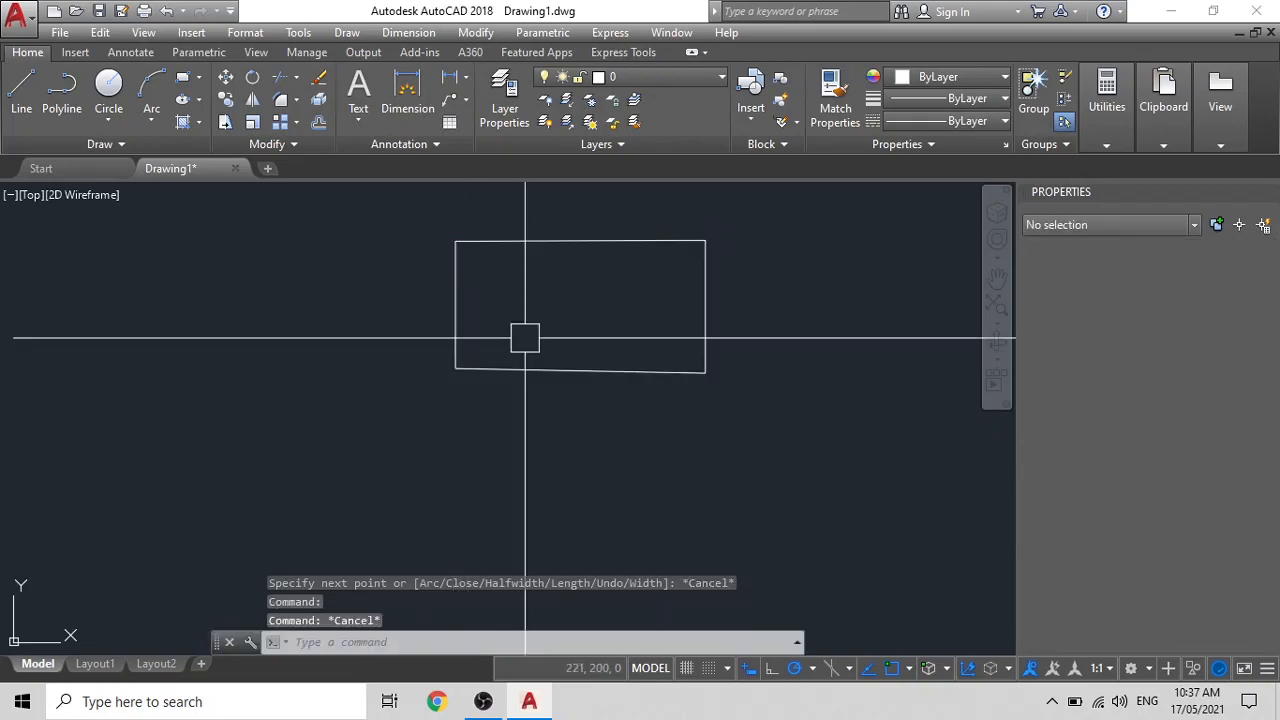
pyautogui.click(476, 368)
pyautogui.press('Delete')
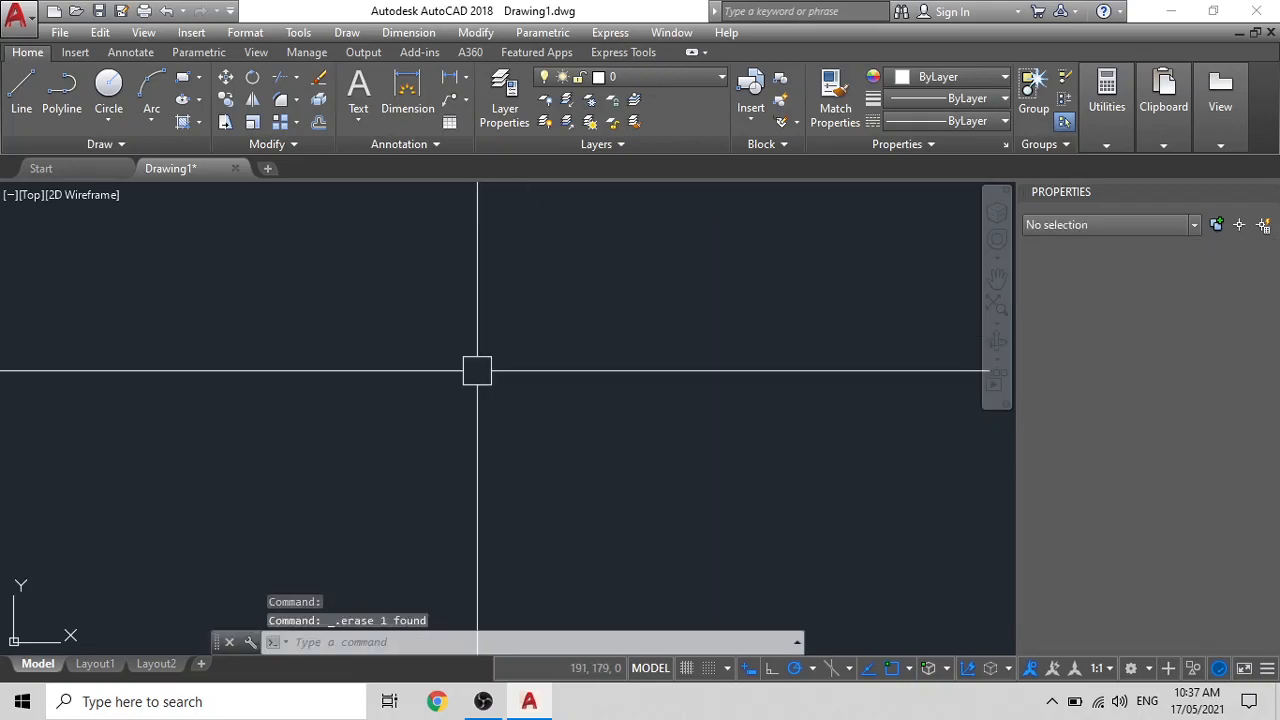
pyautogui.write('l')
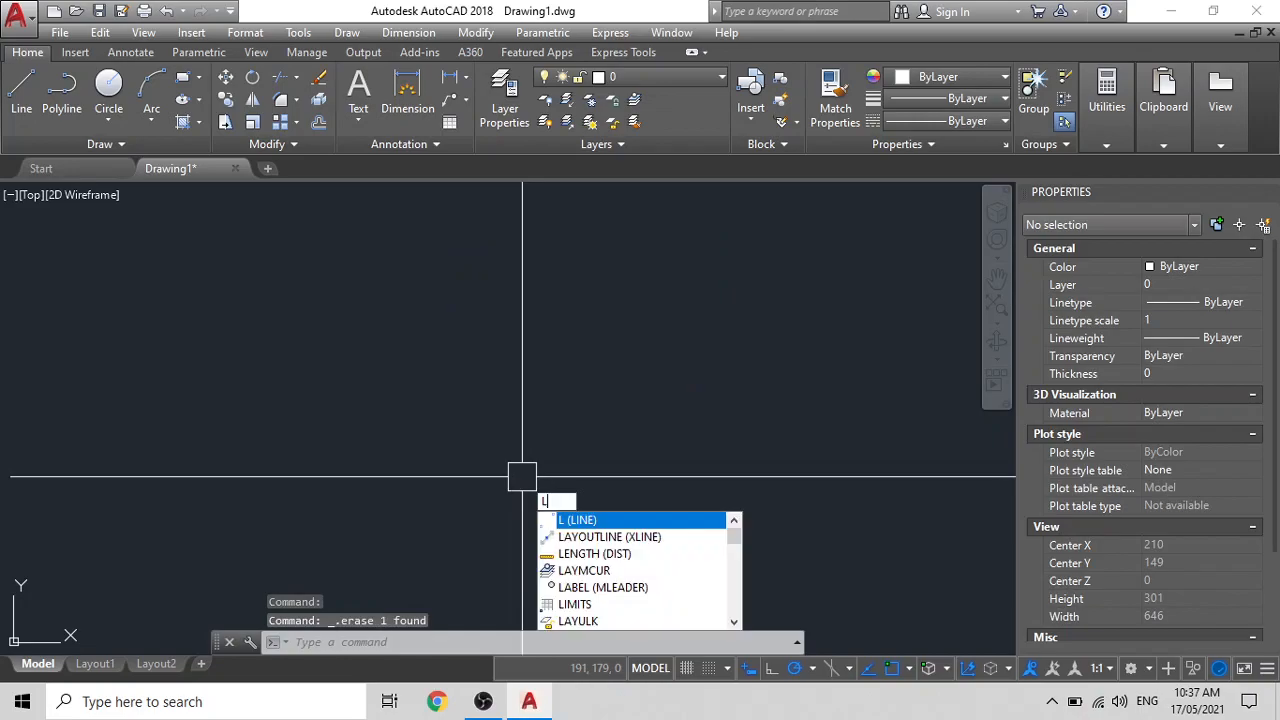
pyautogui.press('Escape')
pyautogui.write('xl')
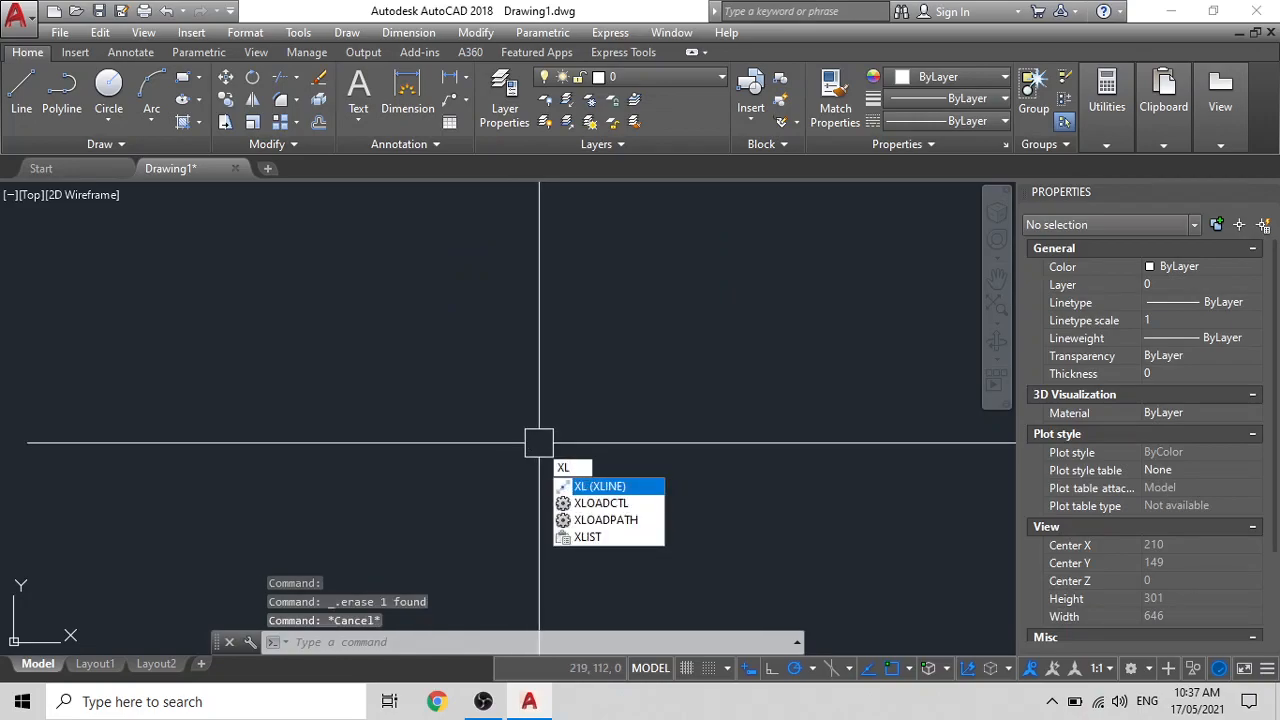
pyautogui.press('Escape')
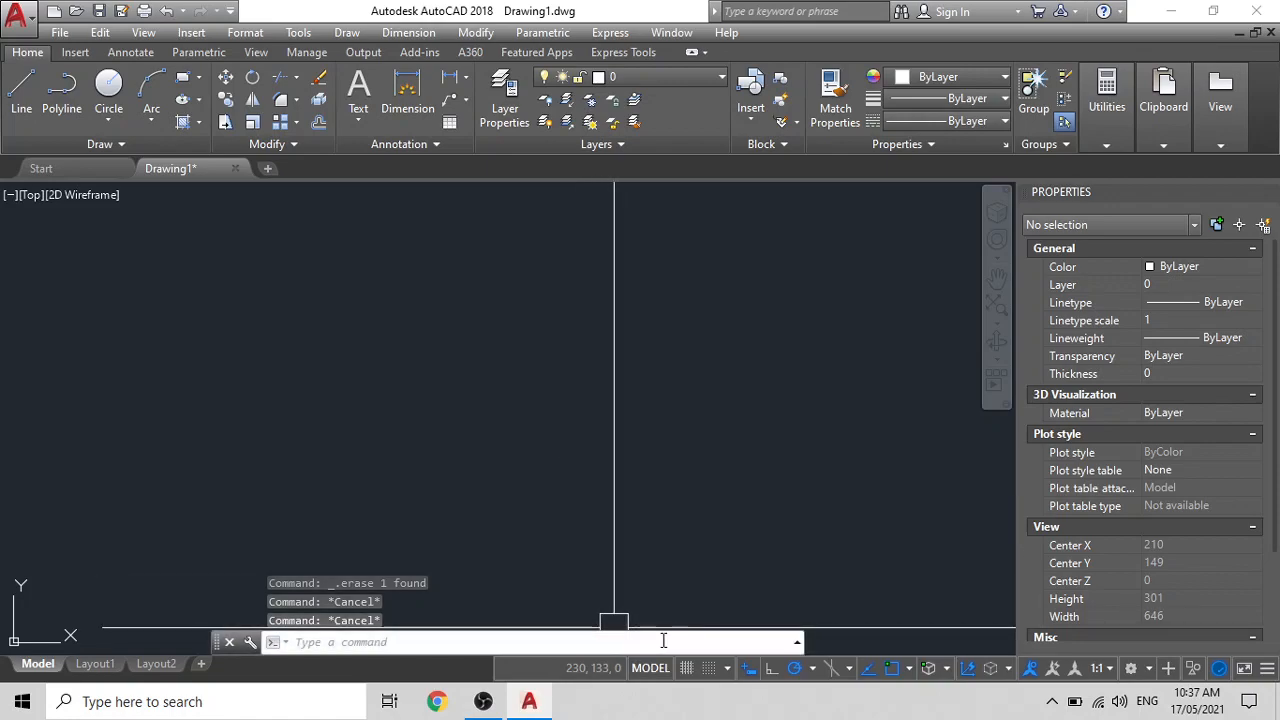
# Review the object snap modes in the drafting settings and turn on Ortho mode
pyautogui.click(909, 670)
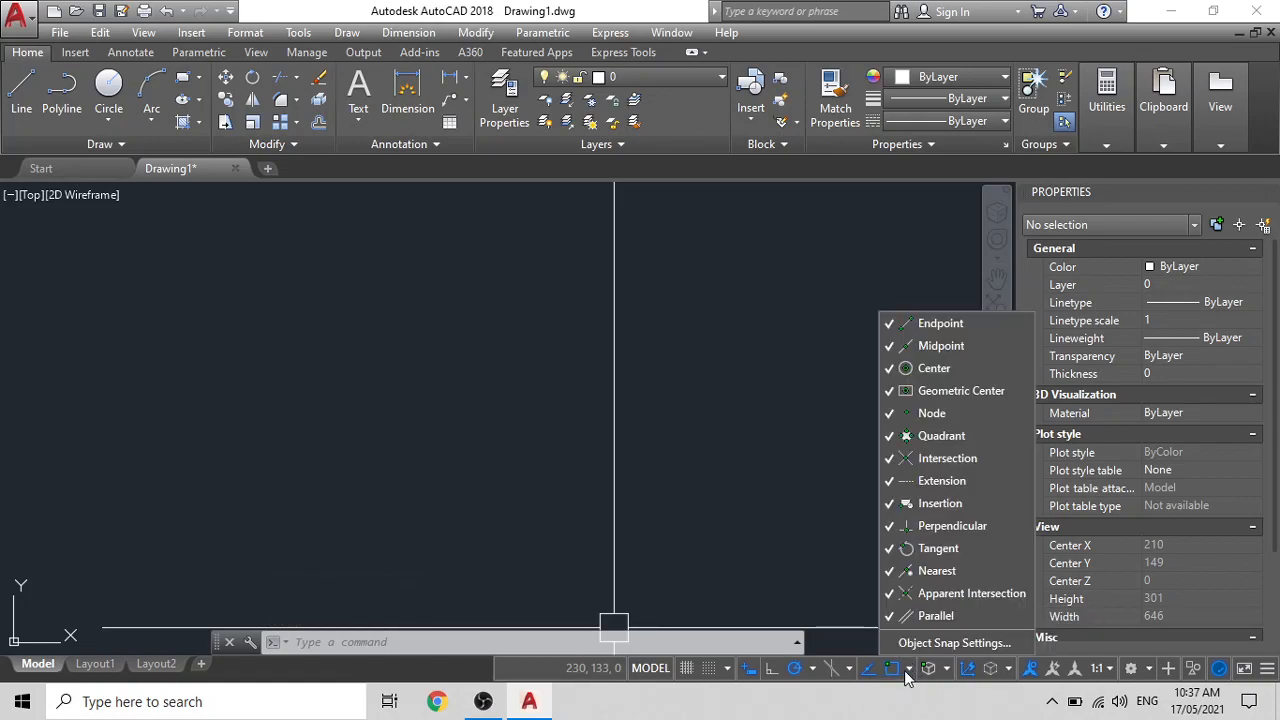
pyautogui.click(910, 643)
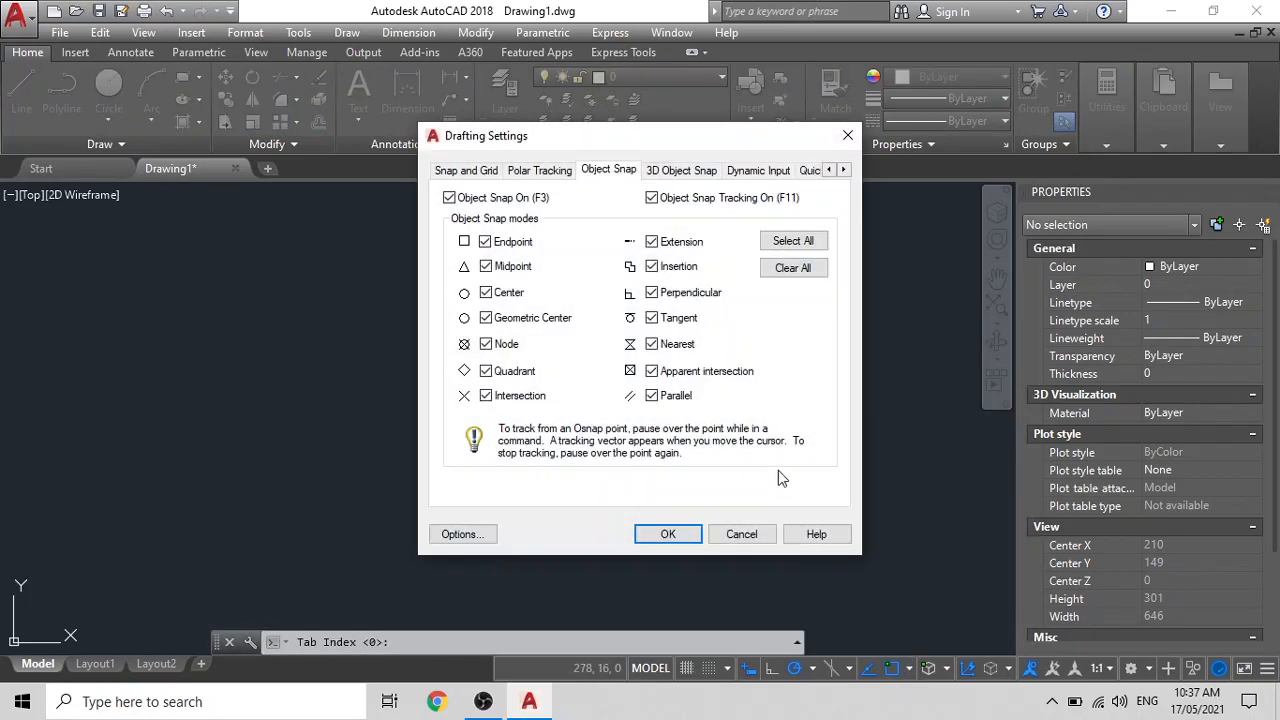
pyautogui.click(667, 535)
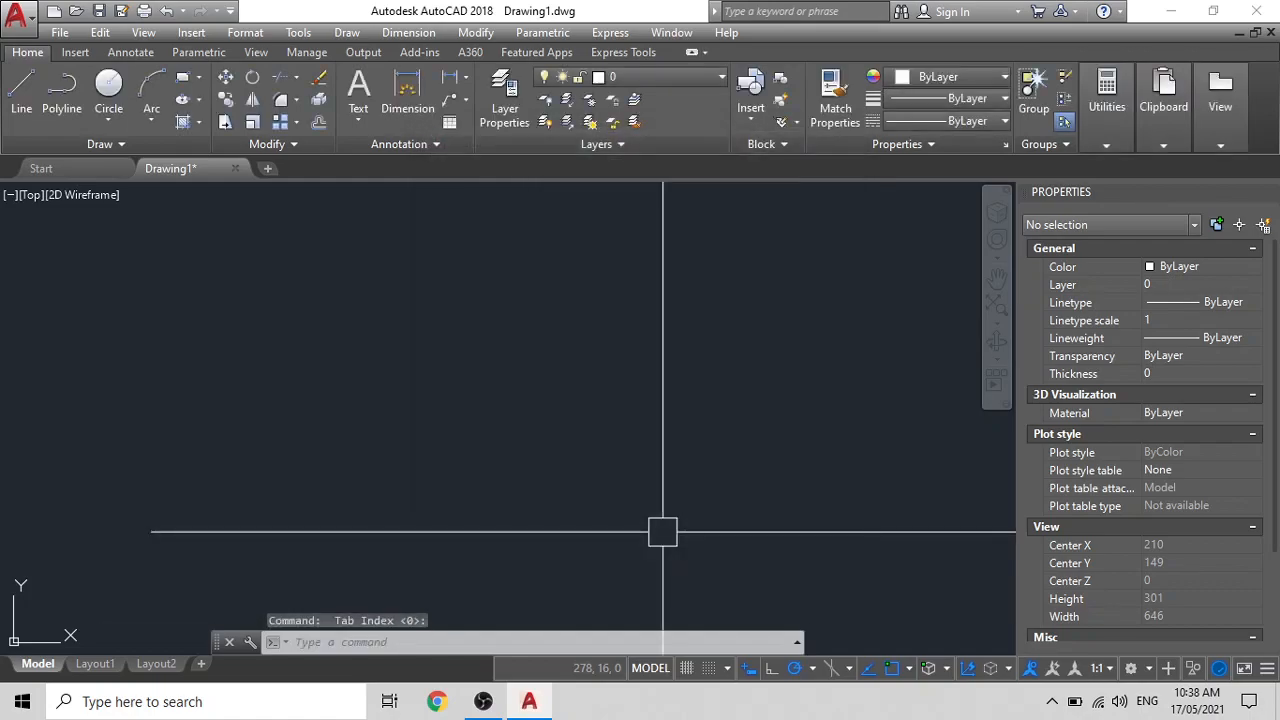
pyautogui.click(772, 668)
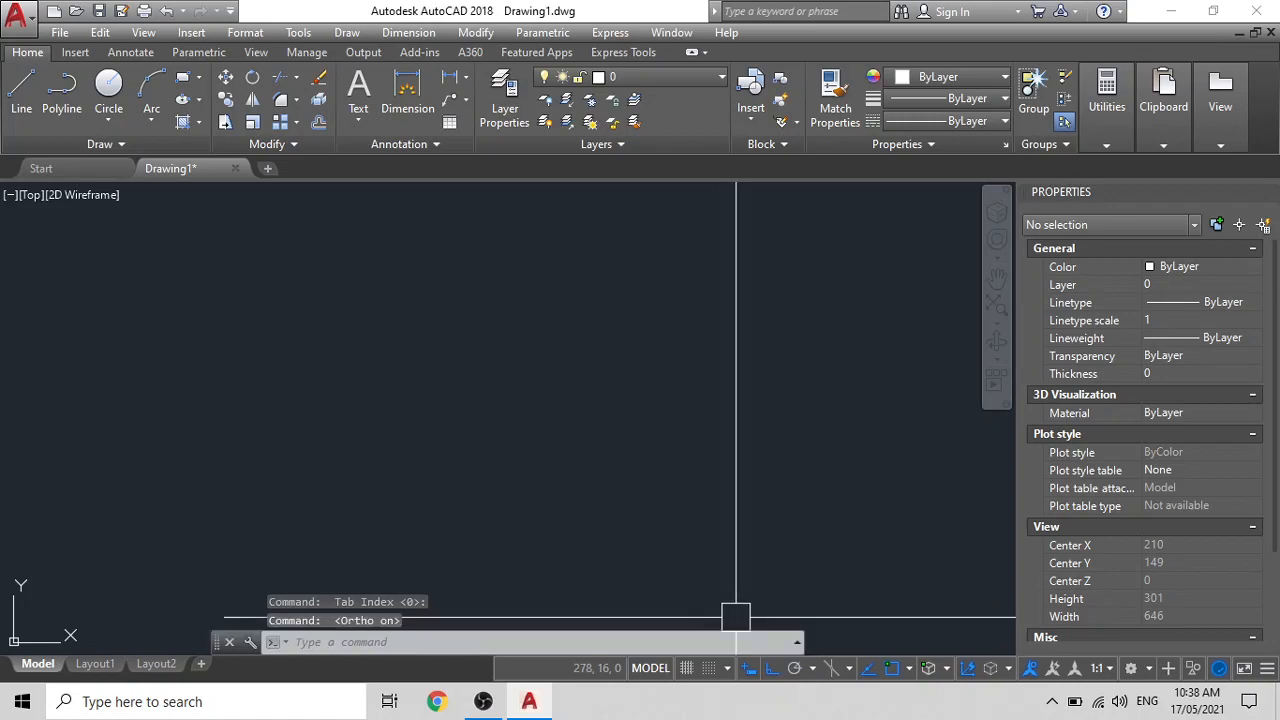
# With Ortho on, draw a closed rectangular polyline about 193 units wide and 150 high in the empty drawing
pyautogui.write('pl')
pyautogui.press('Return')
pyautogui.click(336, 481)
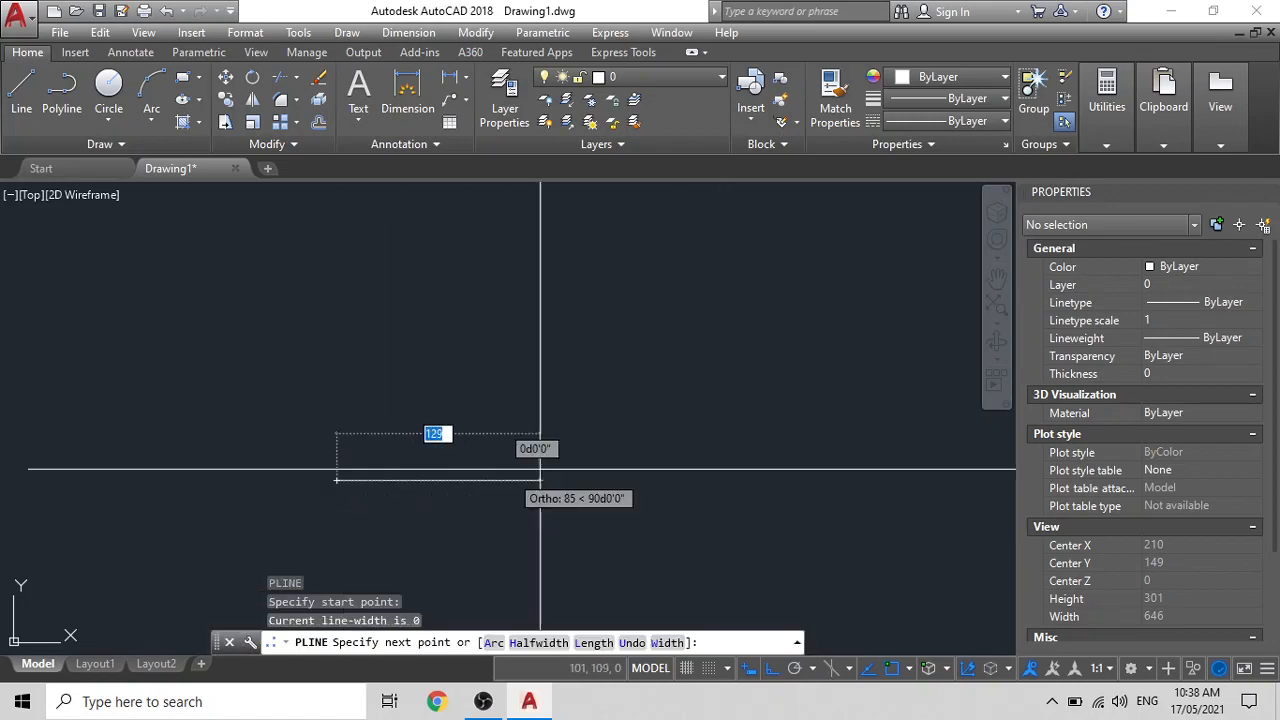
pyautogui.click(639, 470)
pyautogui.click(639, 244)
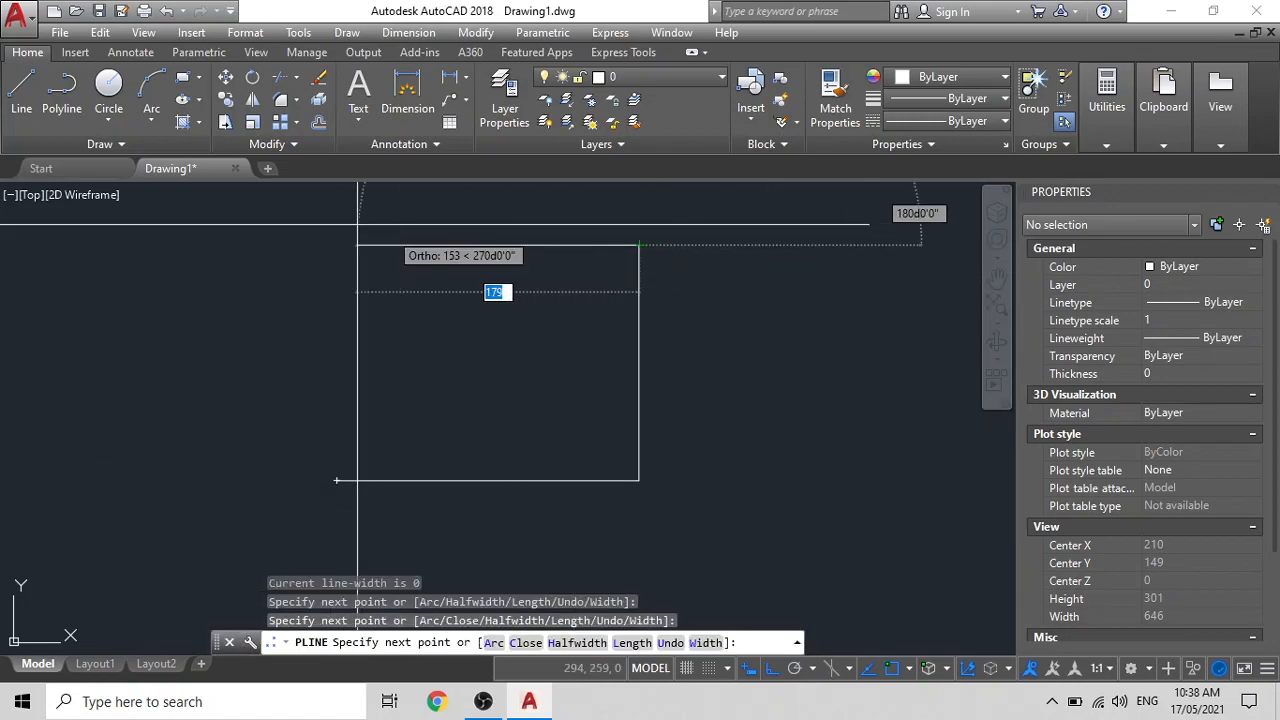
pyautogui.click(345, 297)
pyautogui.click(337, 480)
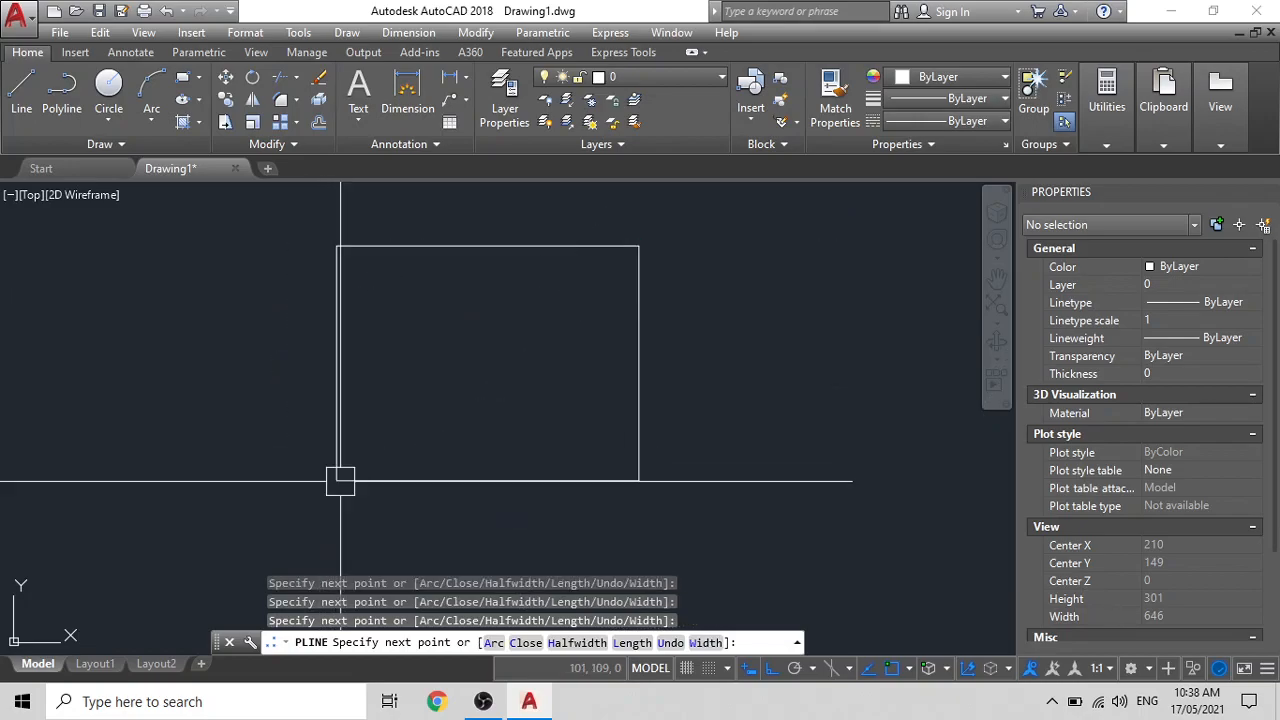
pyautogui.press('Escape')
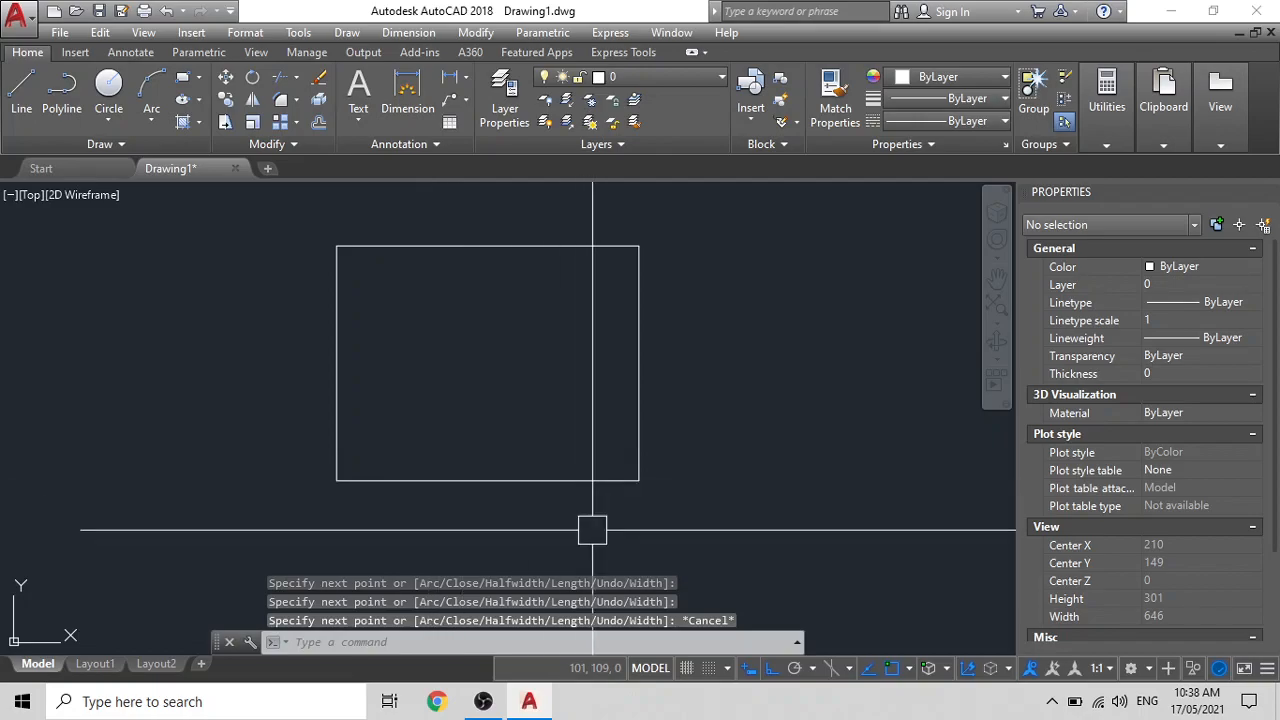
# Turn on polar tracking and draw an open two-segment slanted polyline about 188 units high beside the rectangle
pyautogui.click(794, 669)
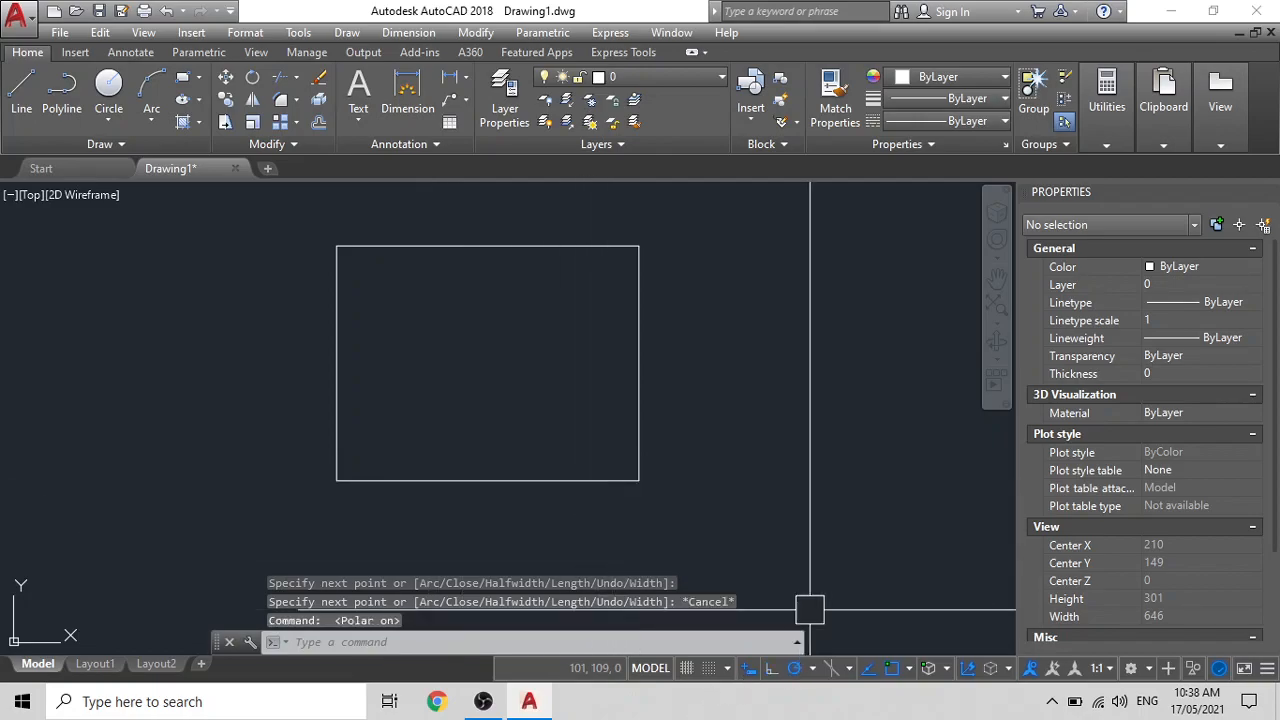
pyautogui.write('pl')
pyautogui.press('Return')
pyautogui.click(694, 511)
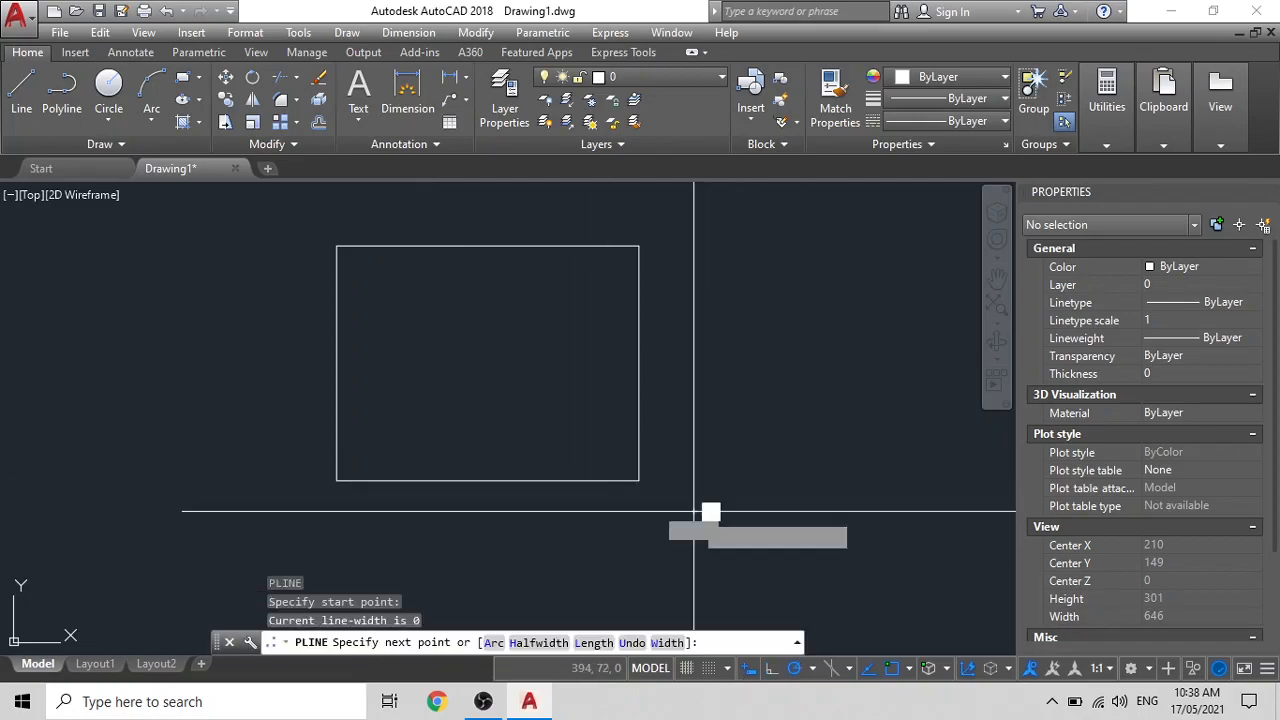
pyautogui.click(920, 381)
pyautogui.click(757, 215)
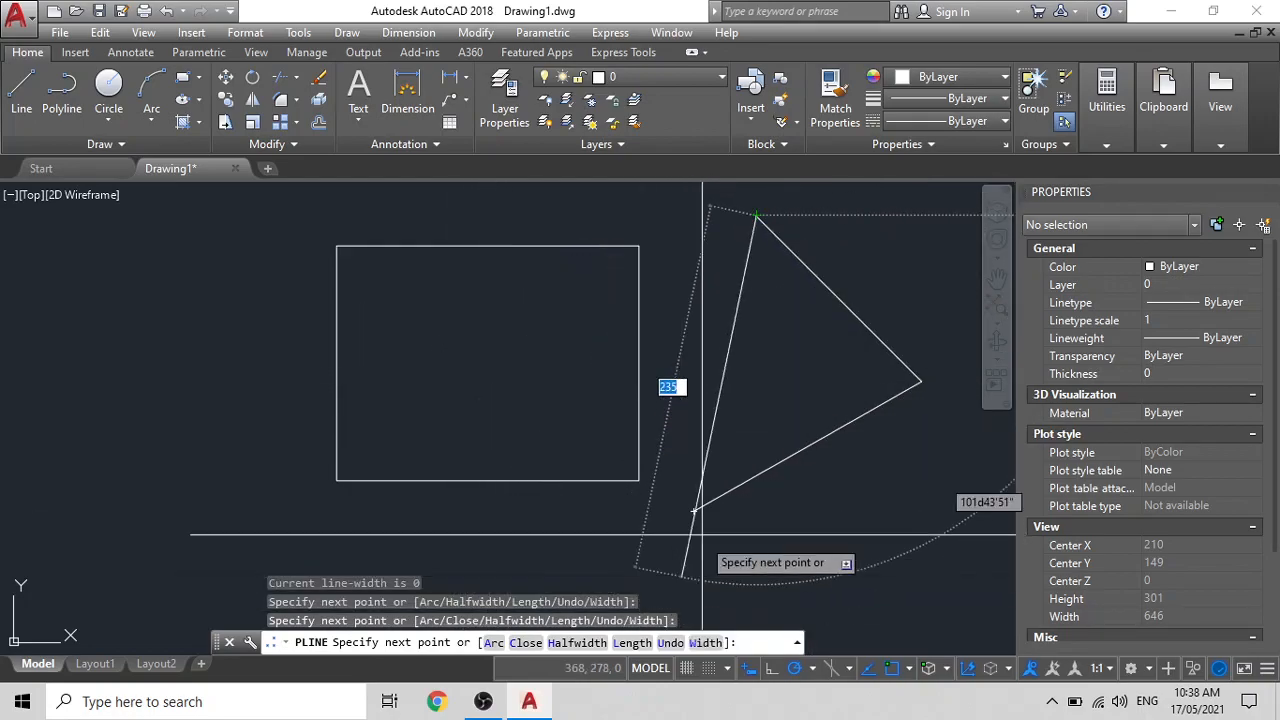
pyautogui.press('Escape')
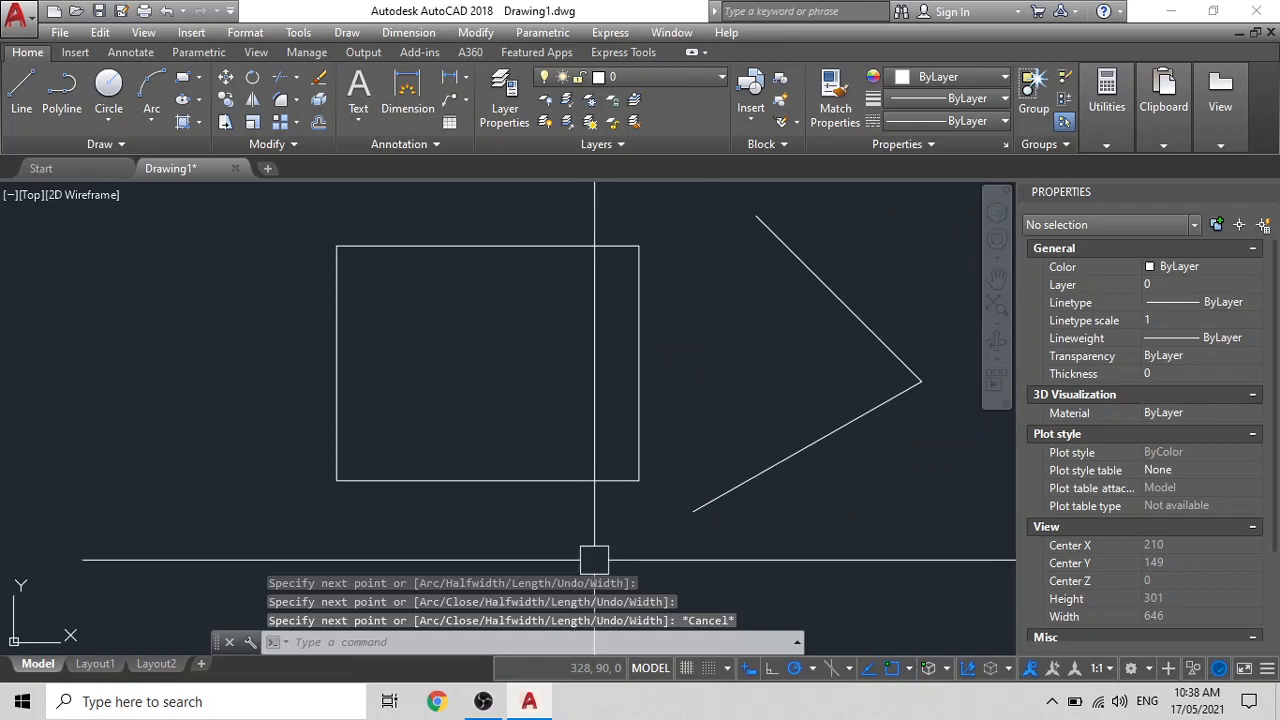
# Switch Ortho mode and polar tracking on and off several times, leaving both turned off
pyautogui.click(771, 668)
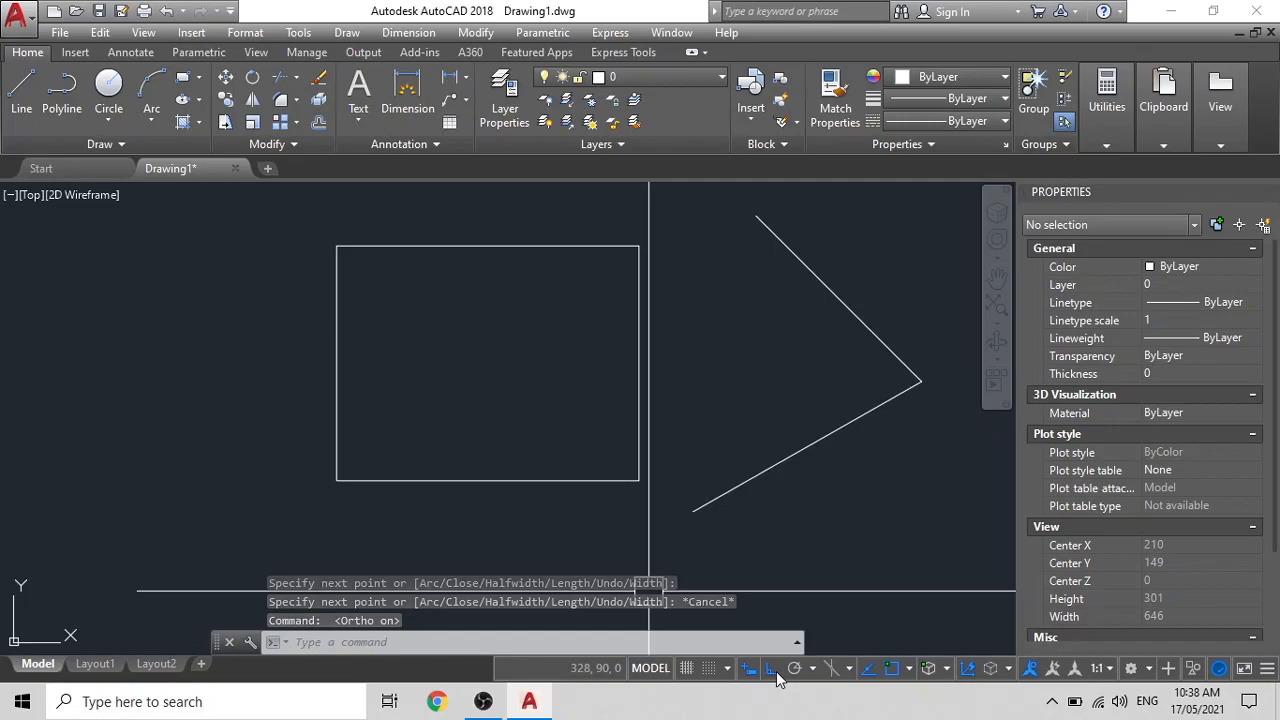
pyautogui.click(773, 670)
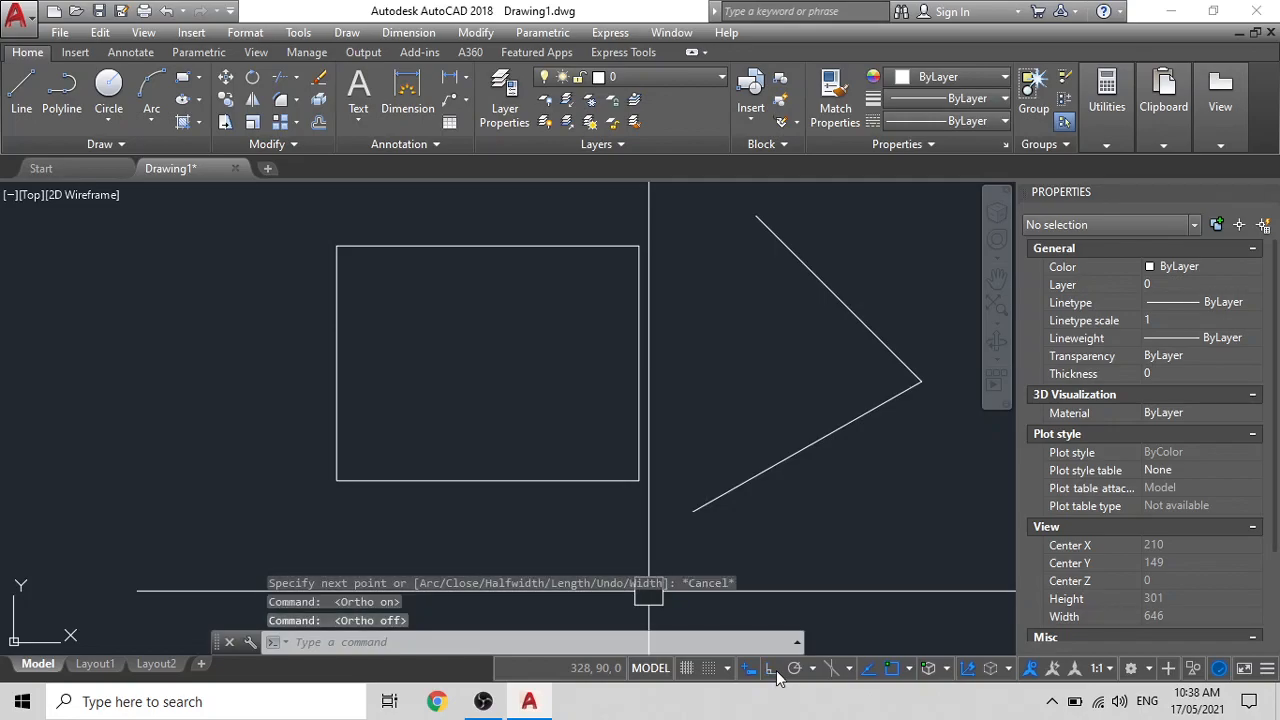
pyautogui.click(779, 641)
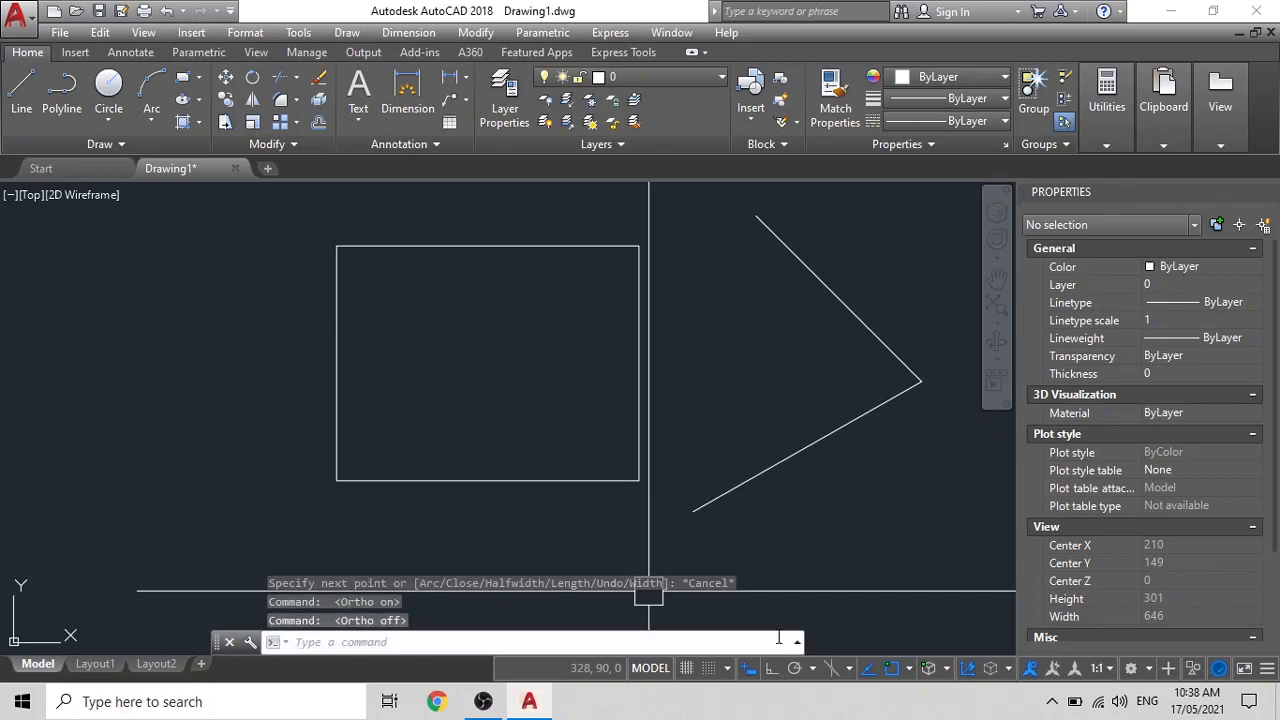
pyautogui.press('F8')
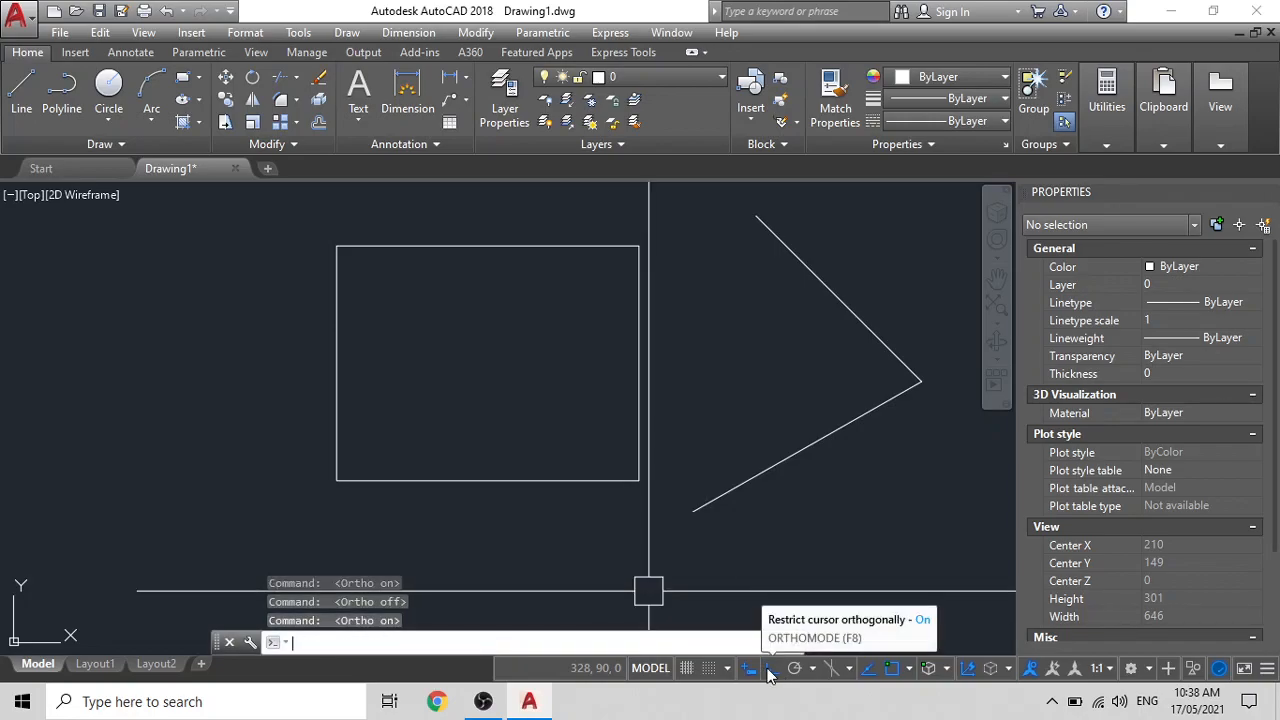
pyautogui.click(769, 670)
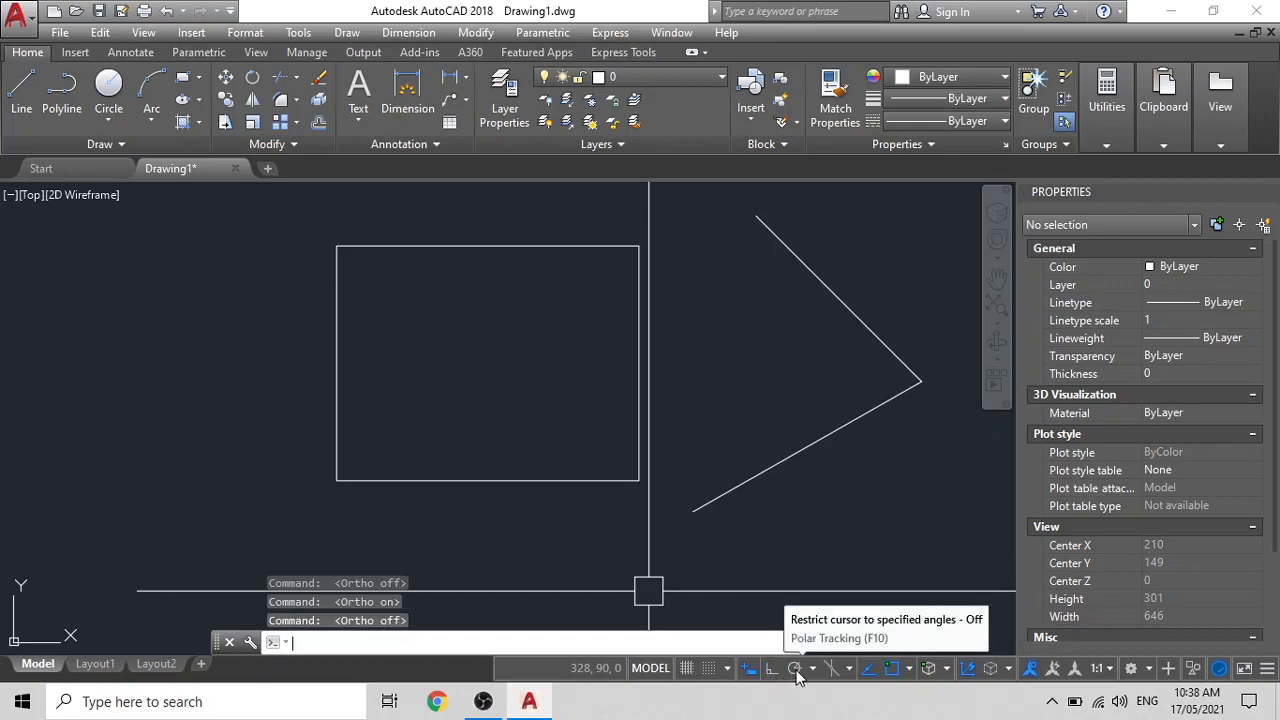
pyautogui.click(795, 669)
pyautogui.click(795, 669)
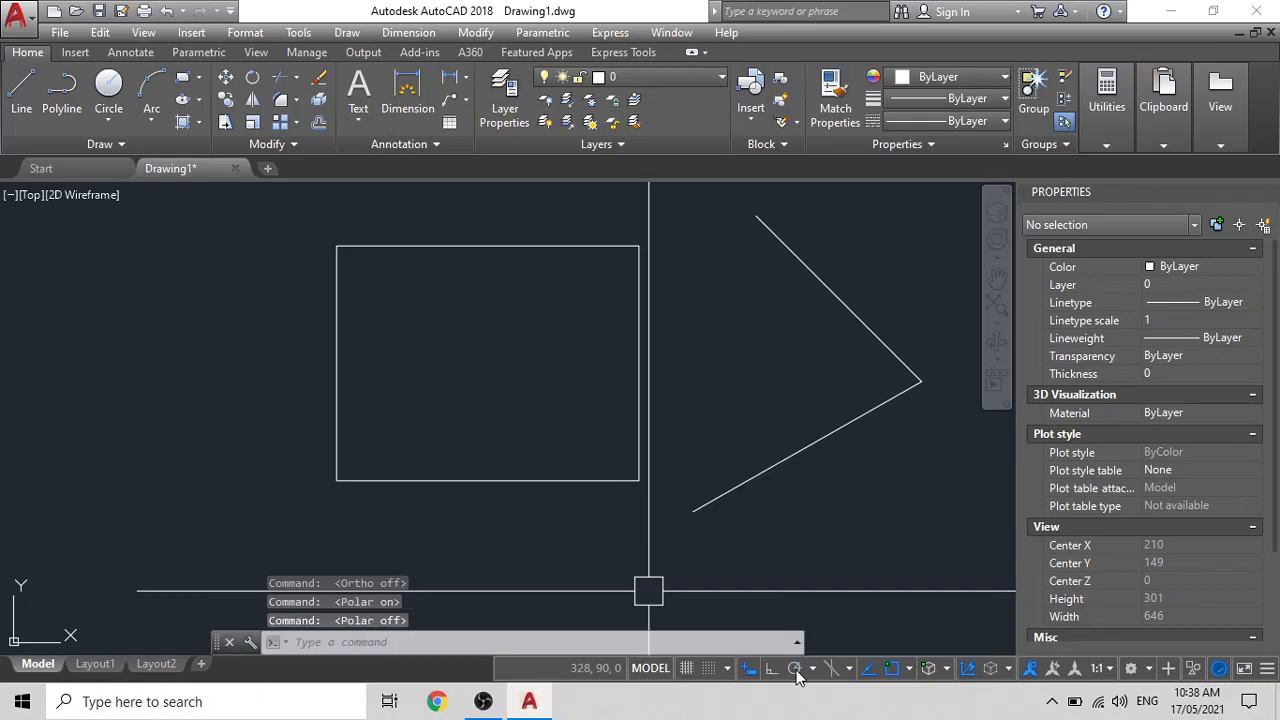
pyautogui.click(795, 669)
pyautogui.click(795, 669)
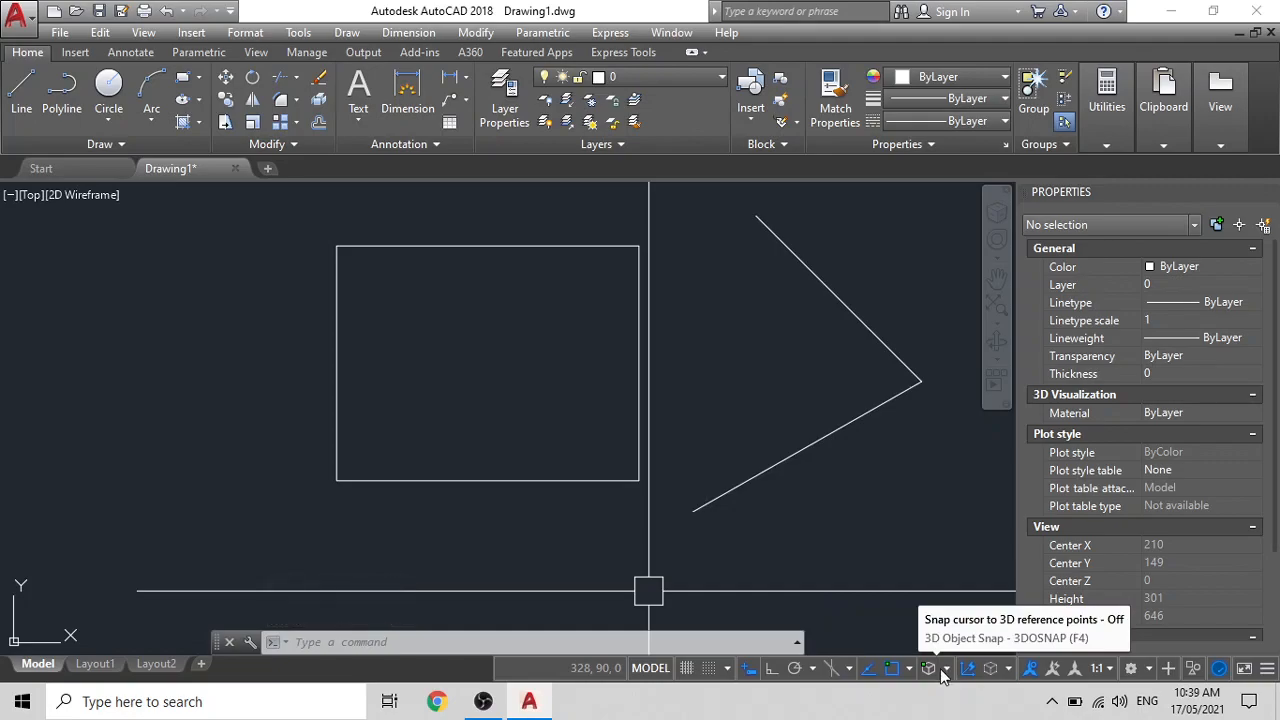
# Erase the rectangle and the open V-shaped polyline together
pyautogui.click(909, 551)
pyautogui.click(514, 334)
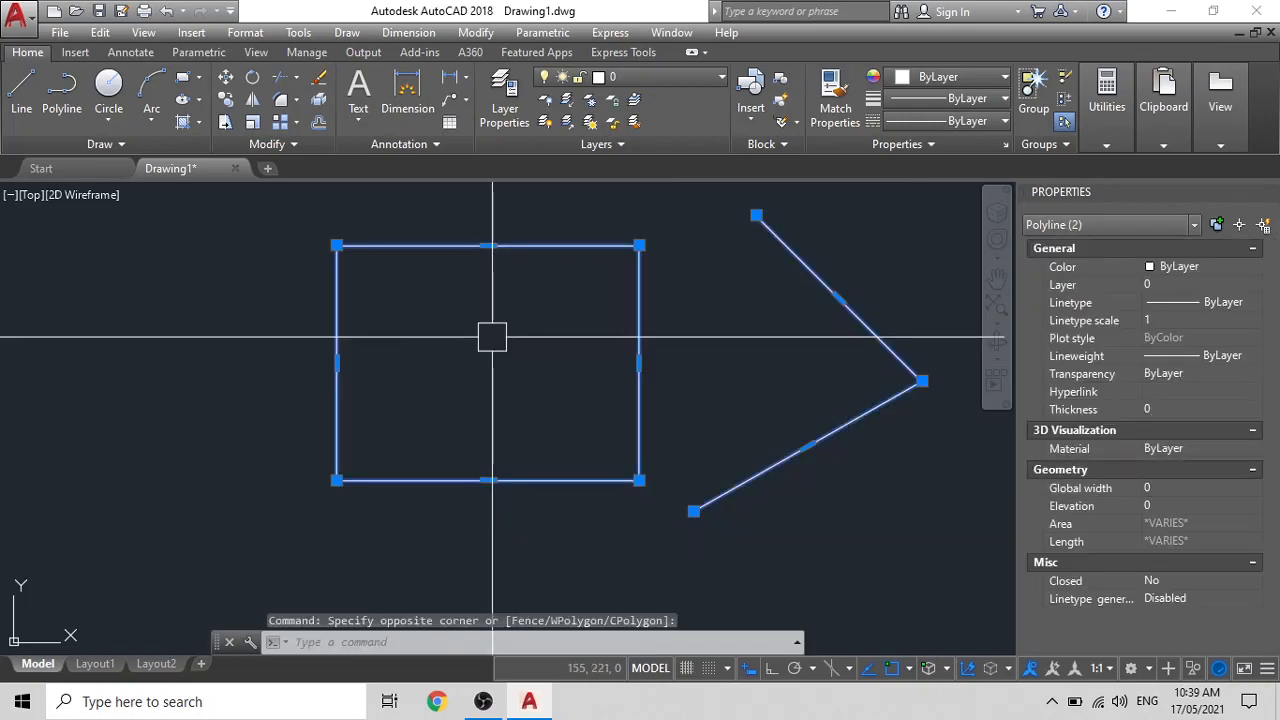
pyautogui.press('Delete')
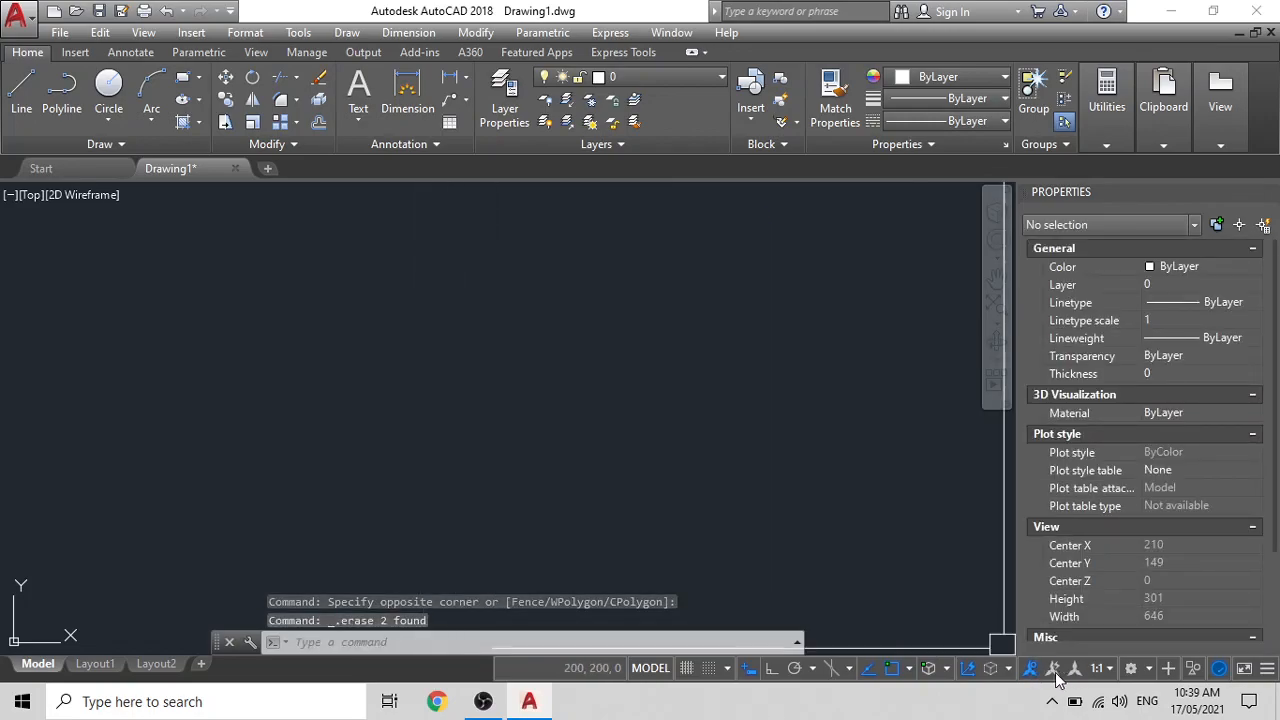
# Choose 1:1 as the annotation scale of the drawing
pyautogui.click(1110, 669)
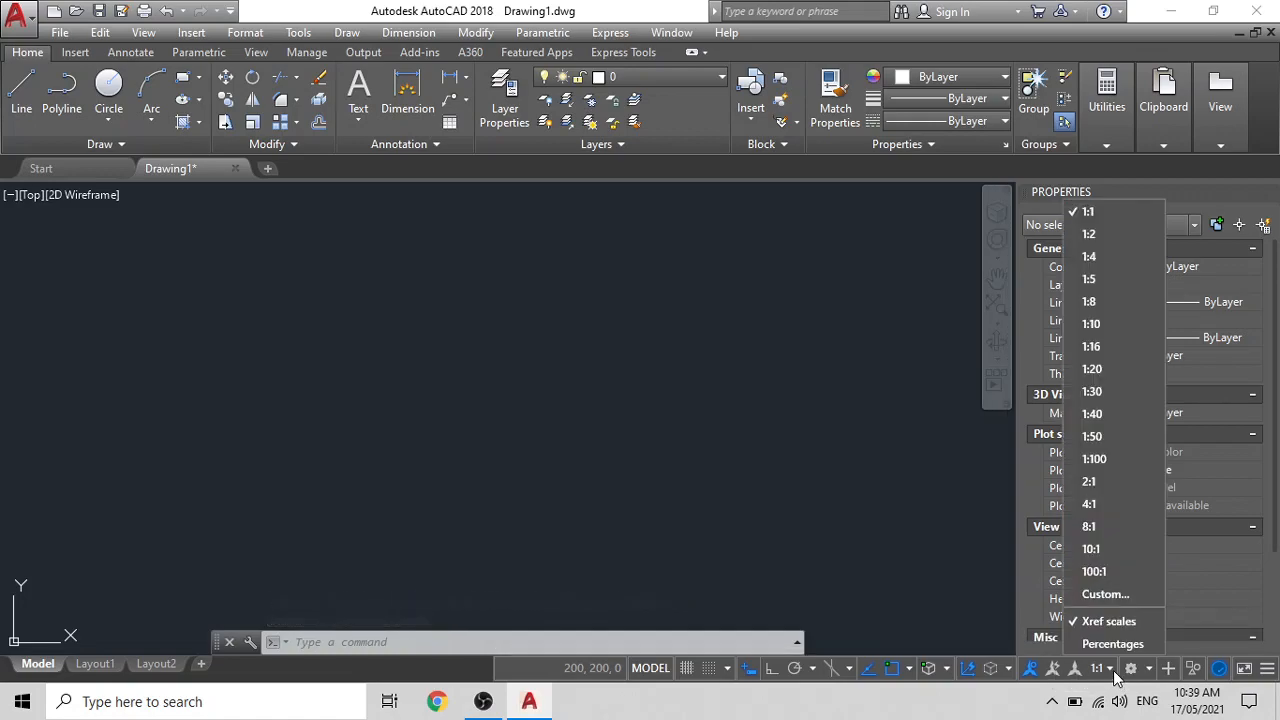
pyautogui.click(1099, 213)
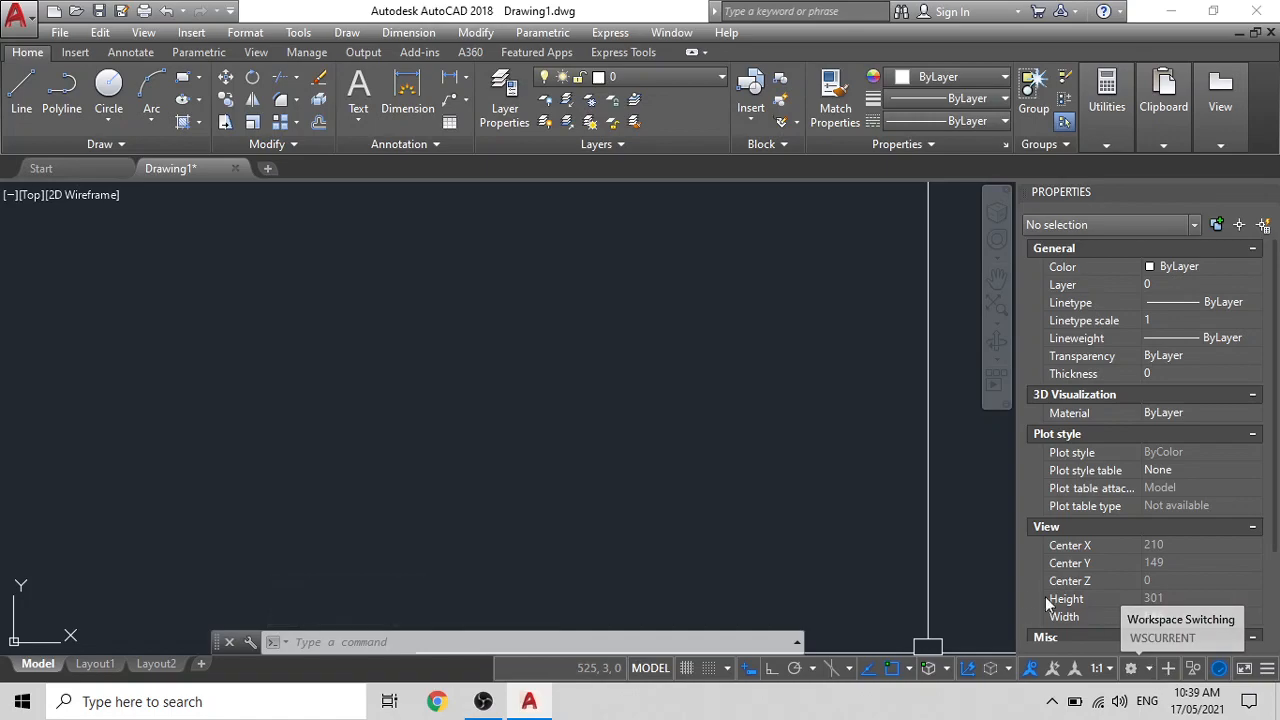
# Create two additional new drawings alongside Drawing1
pyautogui.click(268, 169)
pyautogui.click(266, 168)
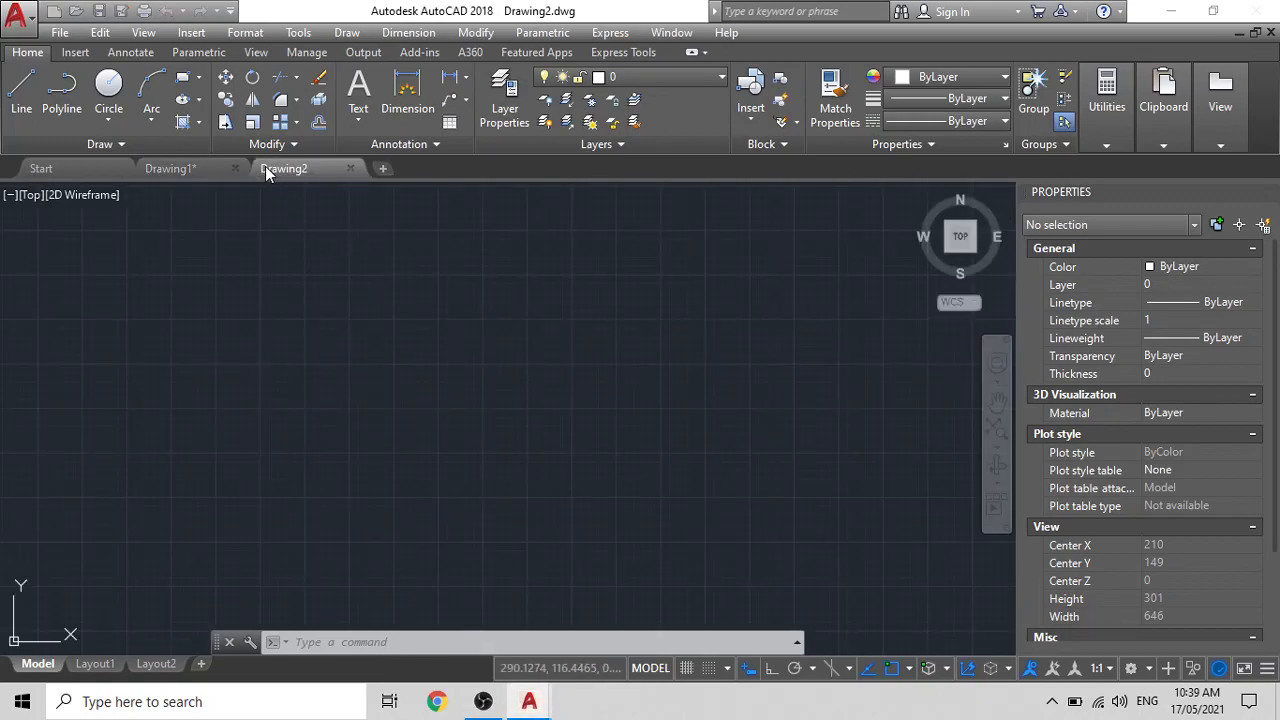
pyautogui.click(382, 168)
pyautogui.click(349, 281)
pyautogui.press('Escape')
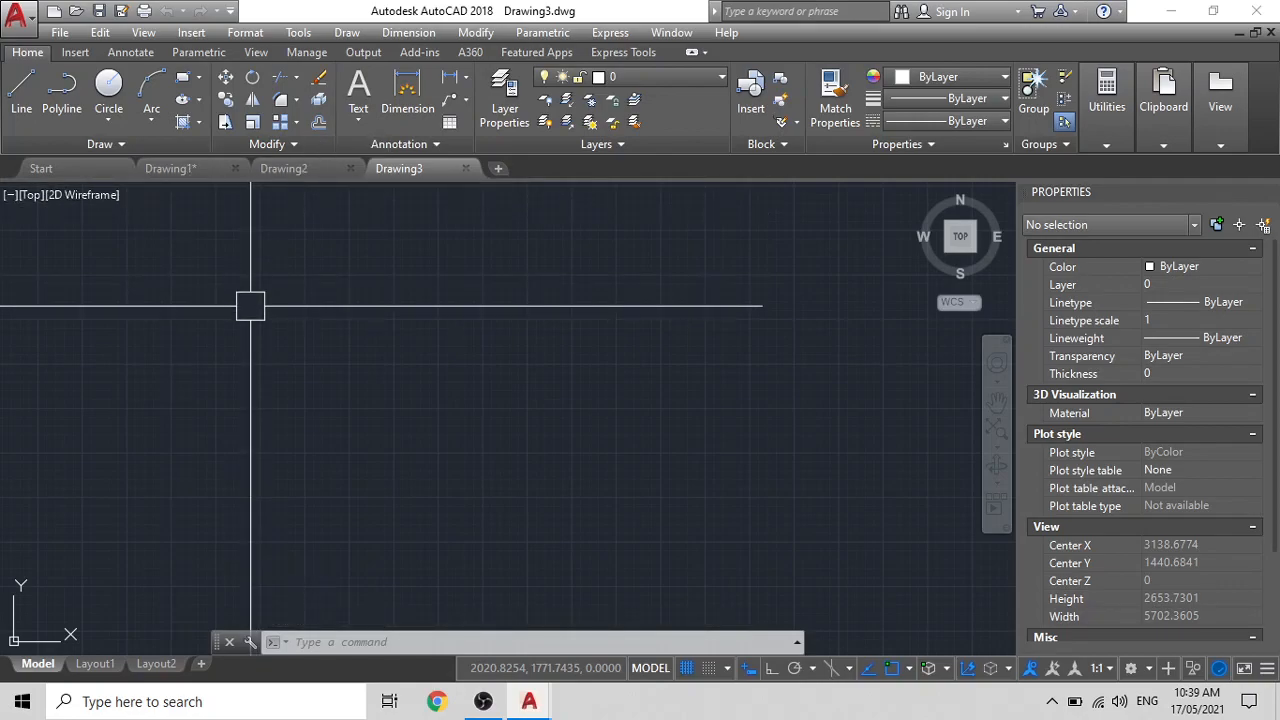
# Cycle through the start page and all open drawings, and return to Drawing1
pyautogui.hotkey('ctrl', 'Tab')
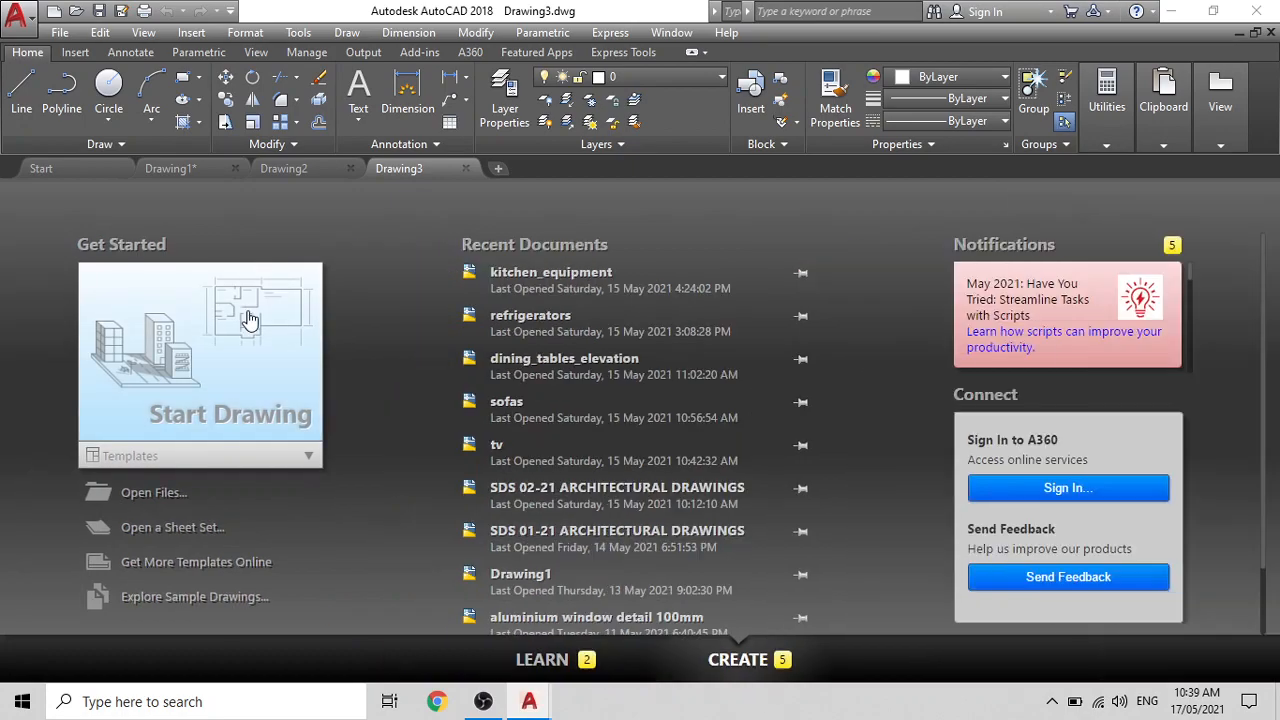
pyautogui.hotkey('ctrl', 'Tab')
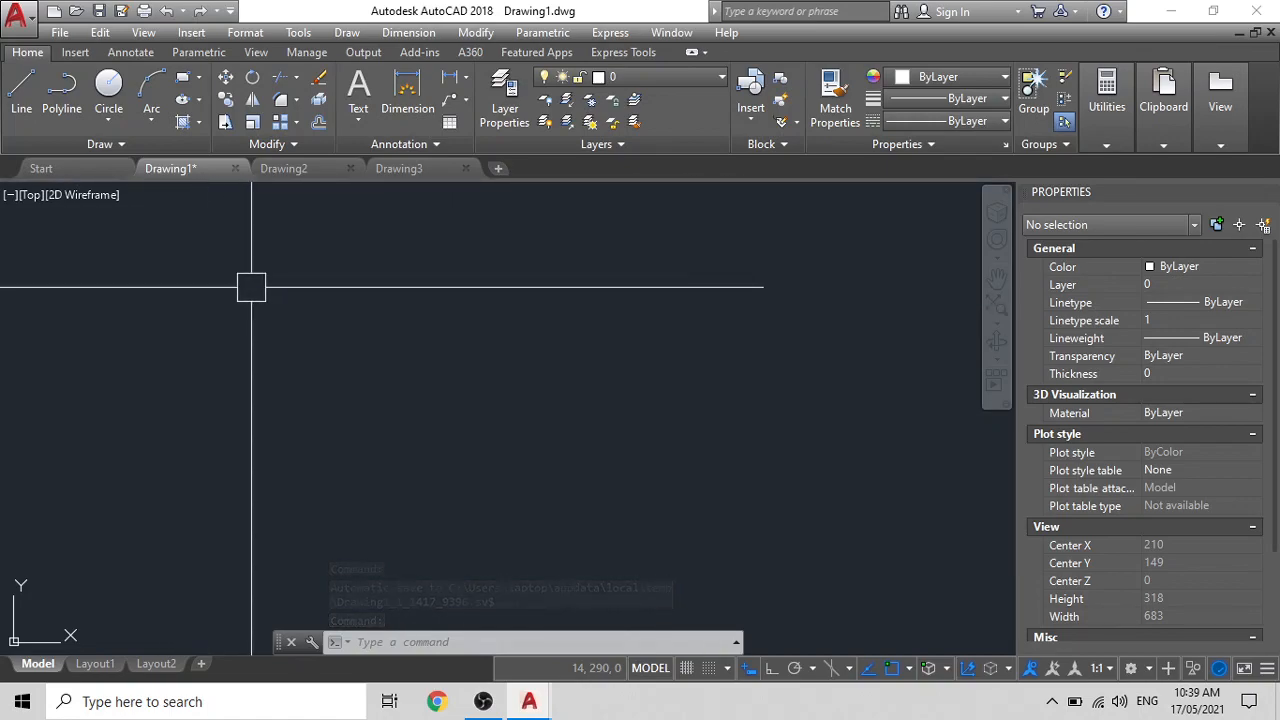
pyautogui.hotkey('ctrl', 'Tab')
pyautogui.hotkey('ctrl', 'Tab')
pyautogui.hotkey('ctrl', 'Tab')
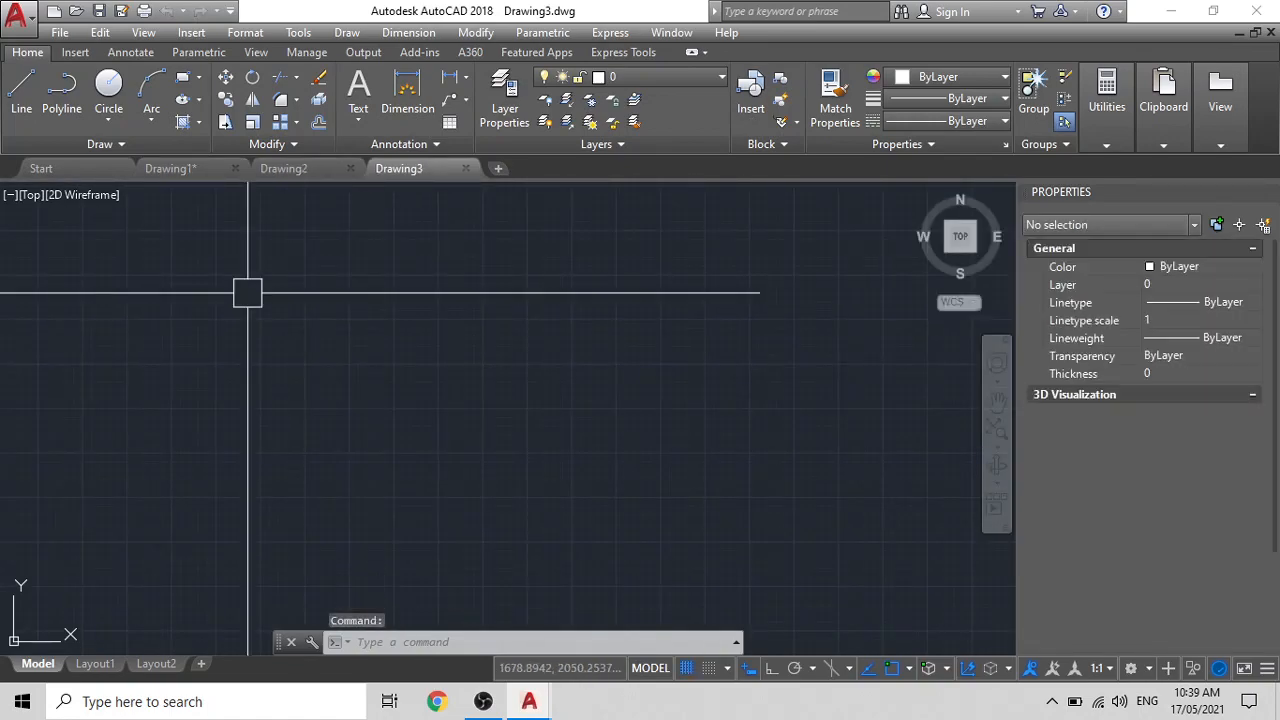
pyautogui.hotkey('ctrl', 'Tab')
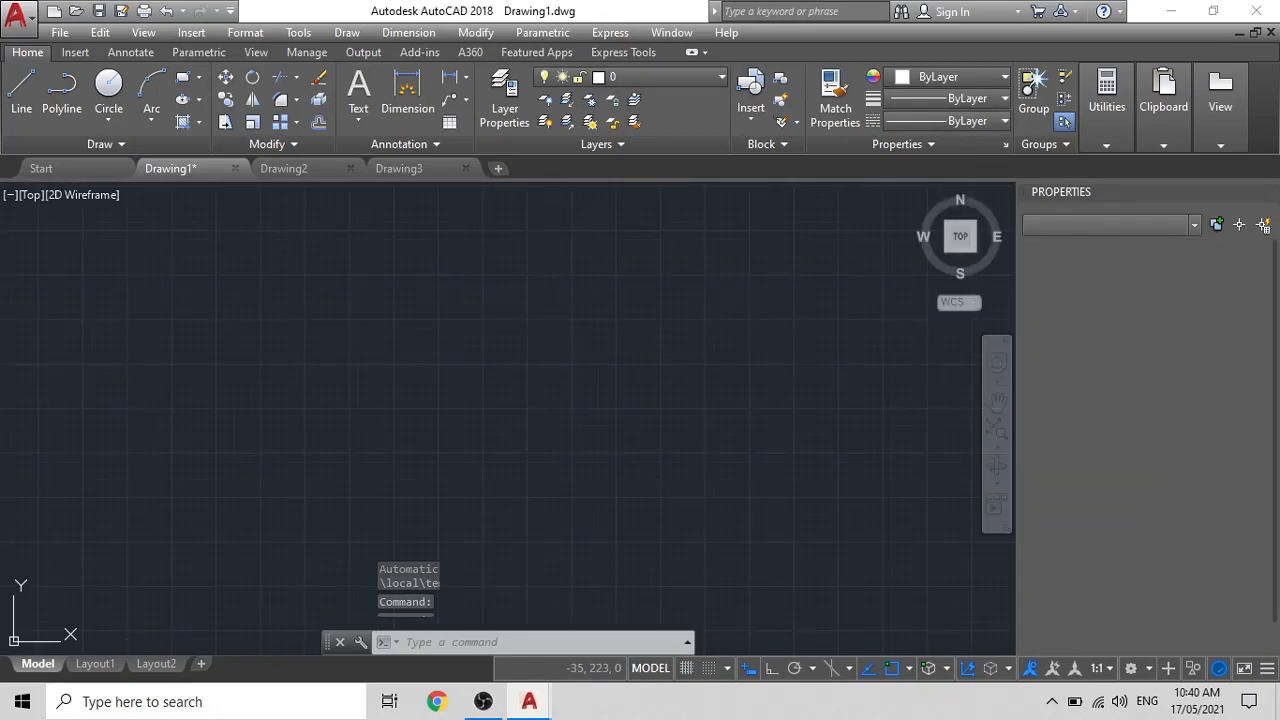
pyautogui.hotkey('ctrl', 'Tab')
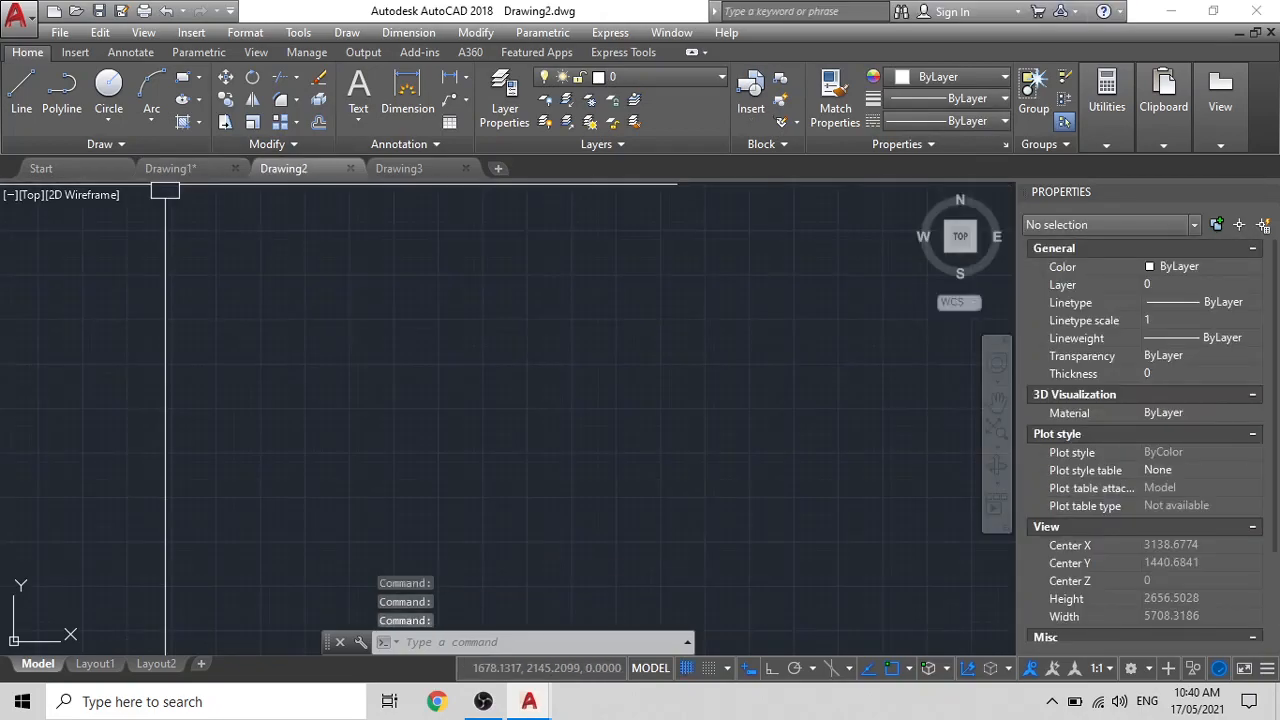
pyautogui.hotkey('ctrl', 'Tab')
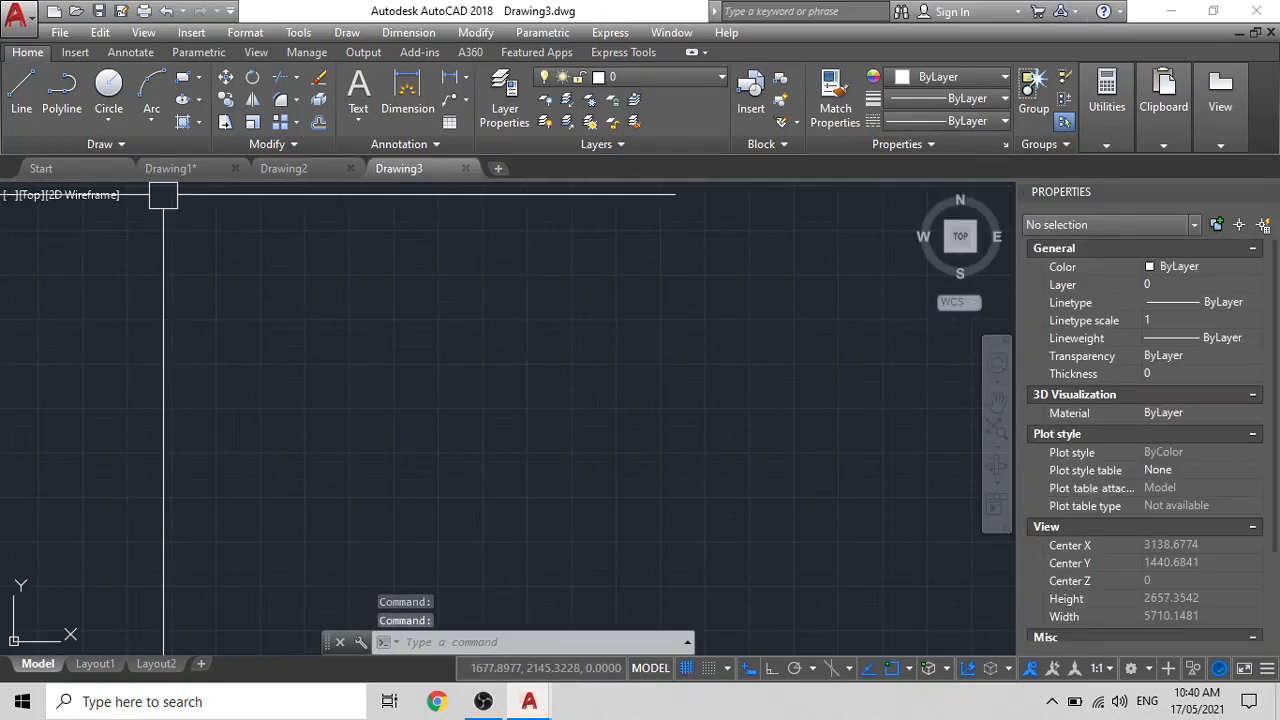
pyautogui.hotkey('ctrl', 'Tab')
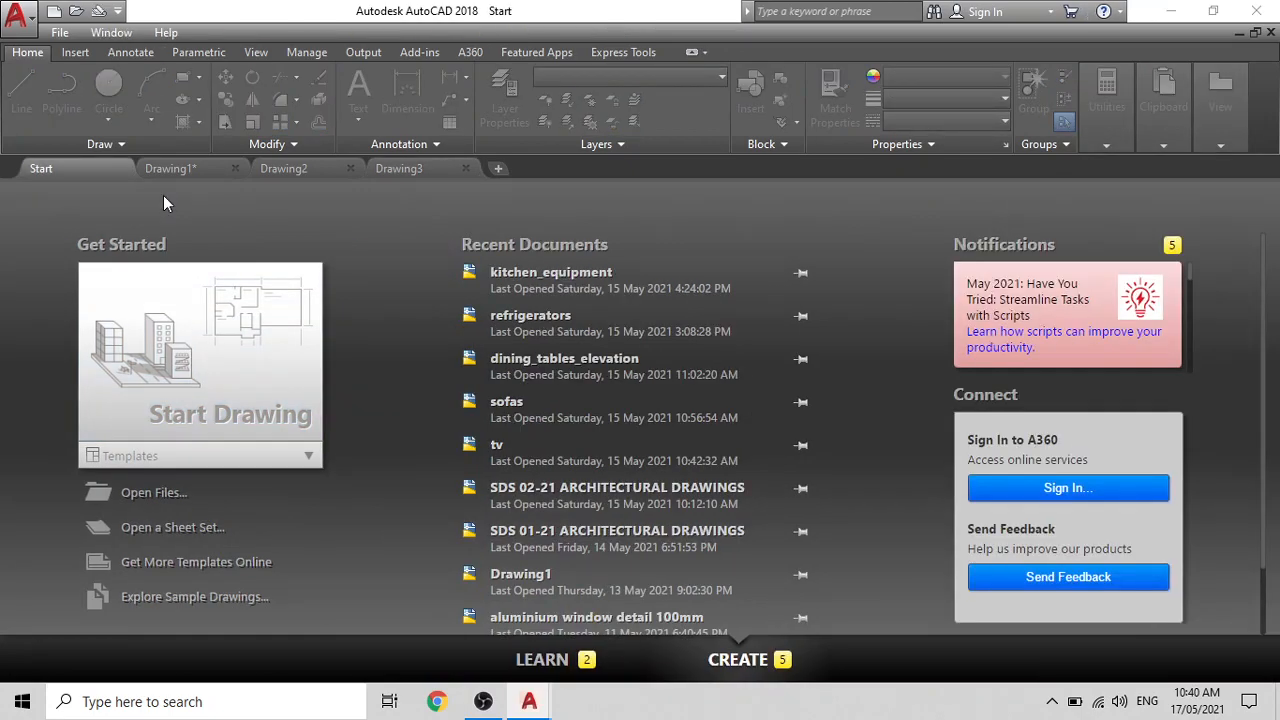
pyautogui.click(167, 170)
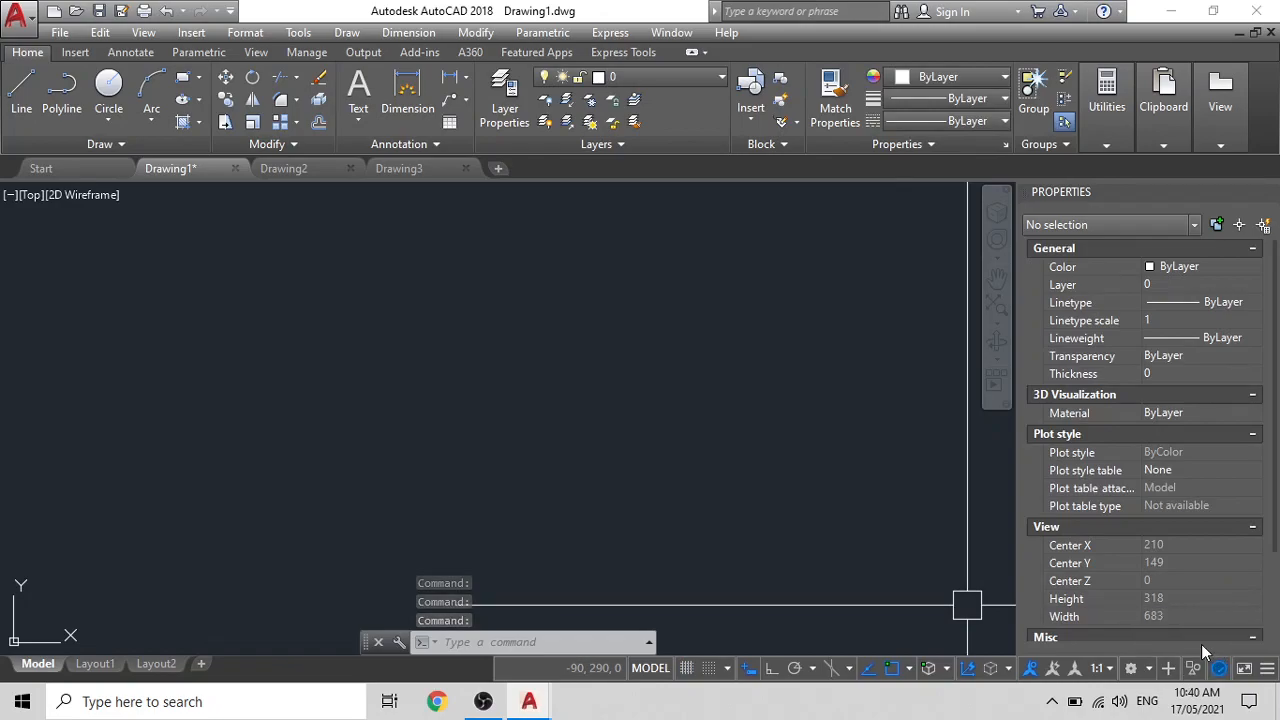
# Turn off smooth line display in the graphics performance settings
pyautogui.click(1194, 668)
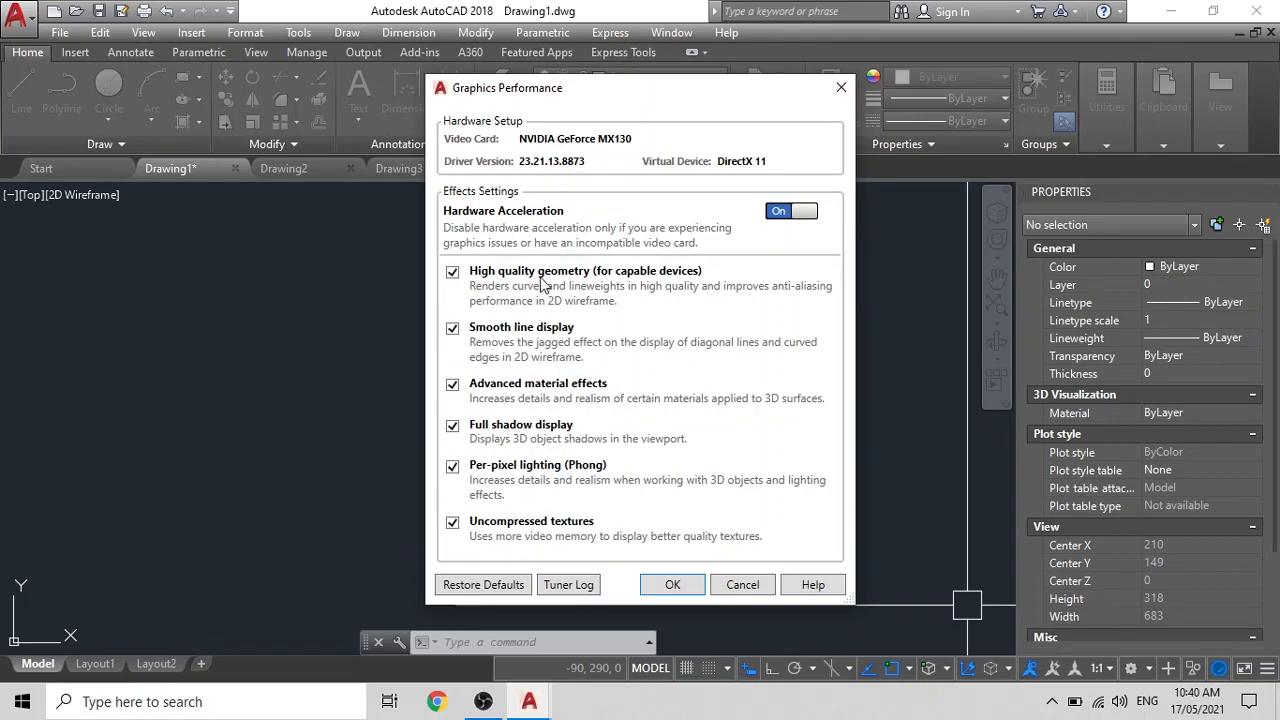
pyautogui.click(453, 329)
pyautogui.click(672, 585)
# Draw a single-segment polyline rising gently from left to right across the middle of the drawing
pyautogui.write('pl')
pyautogui.press('Return')
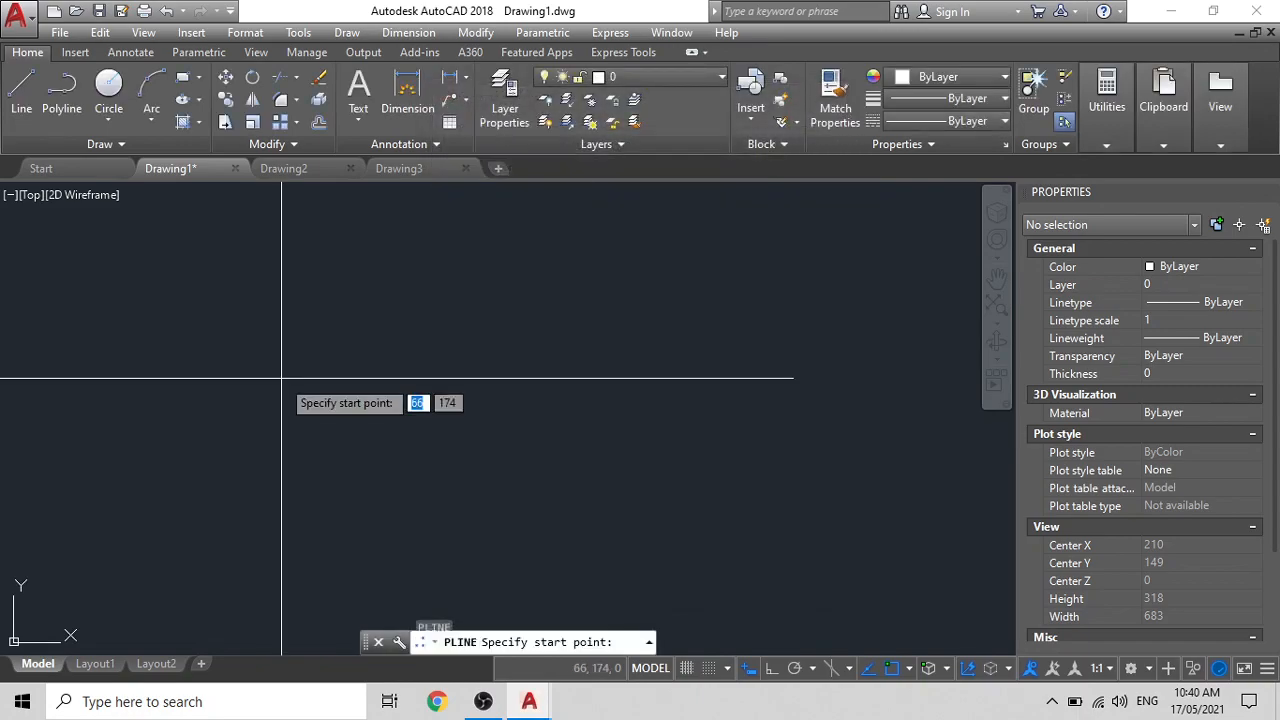
pyautogui.click(165, 405)
pyautogui.click(788, 307)
pyautogui.press('Escape')
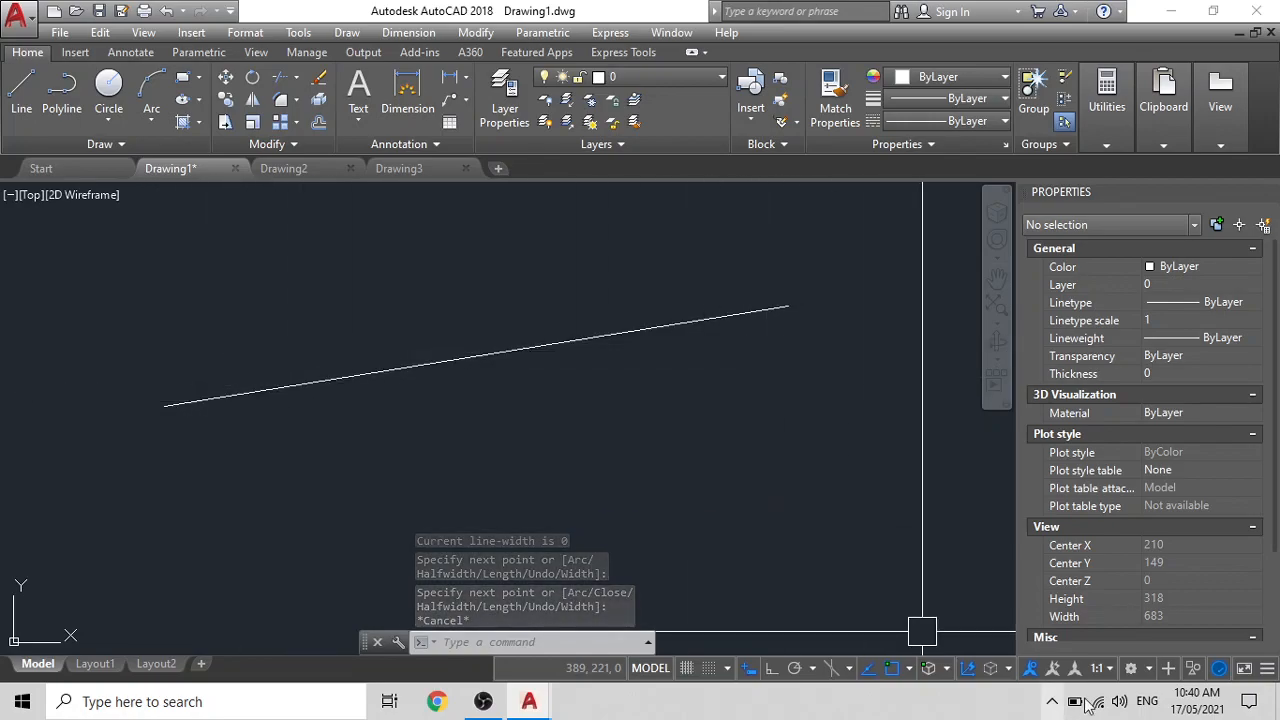
# Turn smooth line display back on in the graphics performance settings
pyautogui.click(1219, 657)
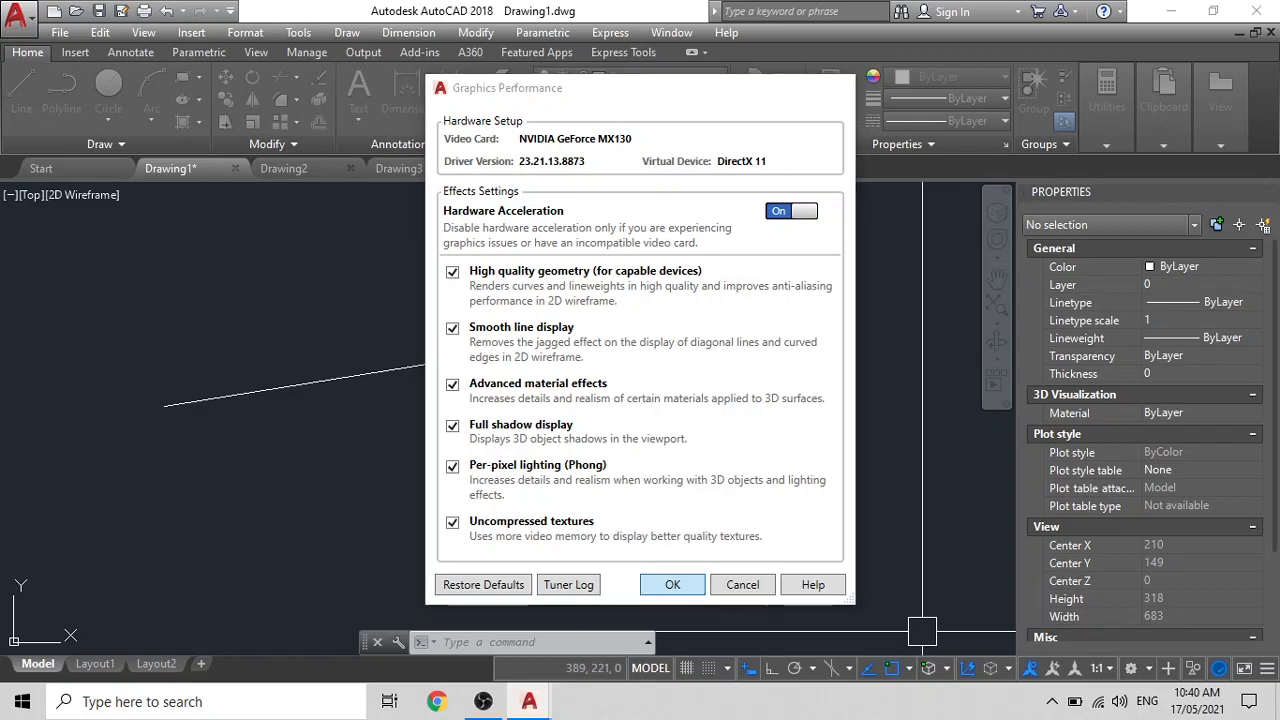
pyautogui.click(691, 584)
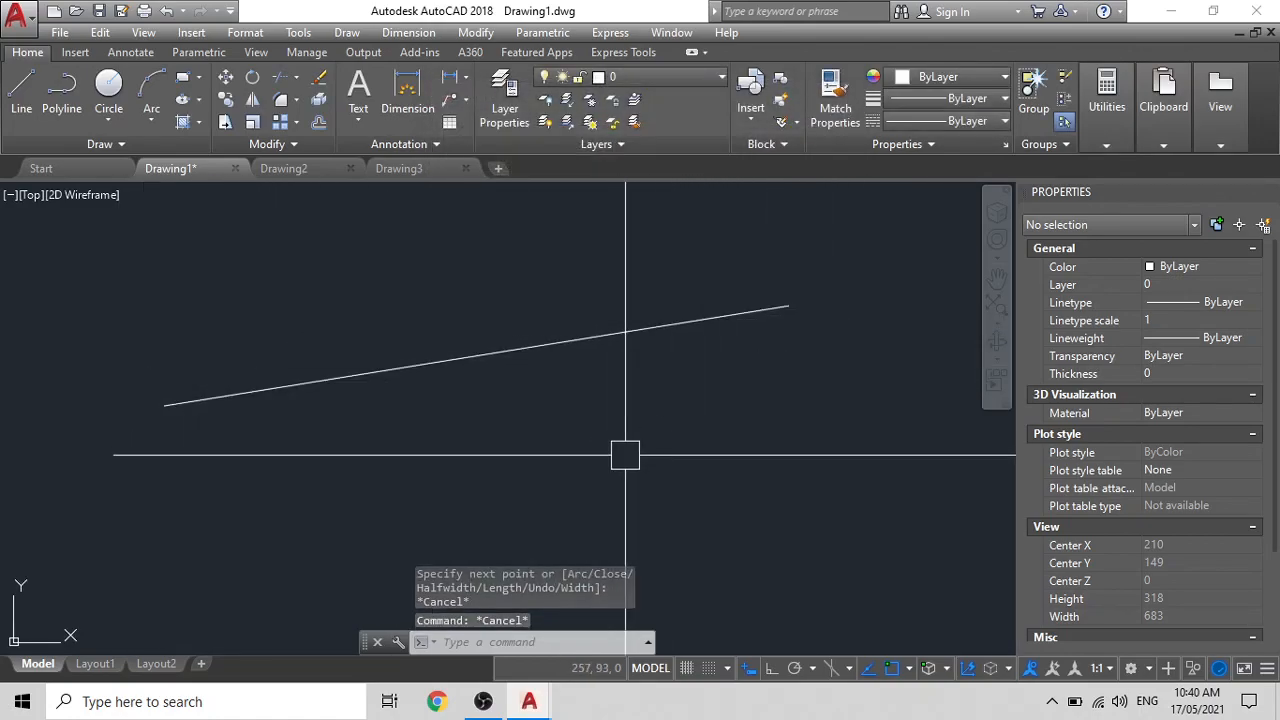
# Turn on the clean screen display to enlarge the drawing area
pyautogui.click(1241, 668)
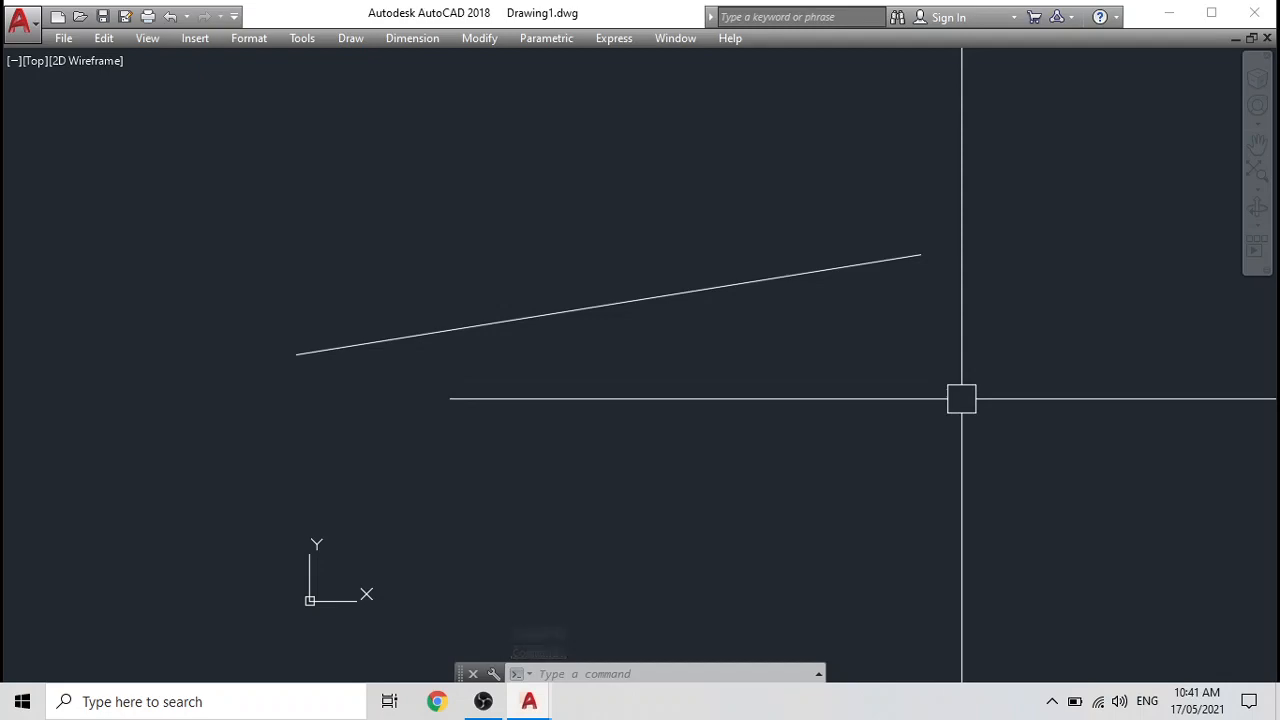
# Turn off the clean screen display to restore the full interface, toggling it on and off once more
pyautogui.hotkey('ctrl', '0')
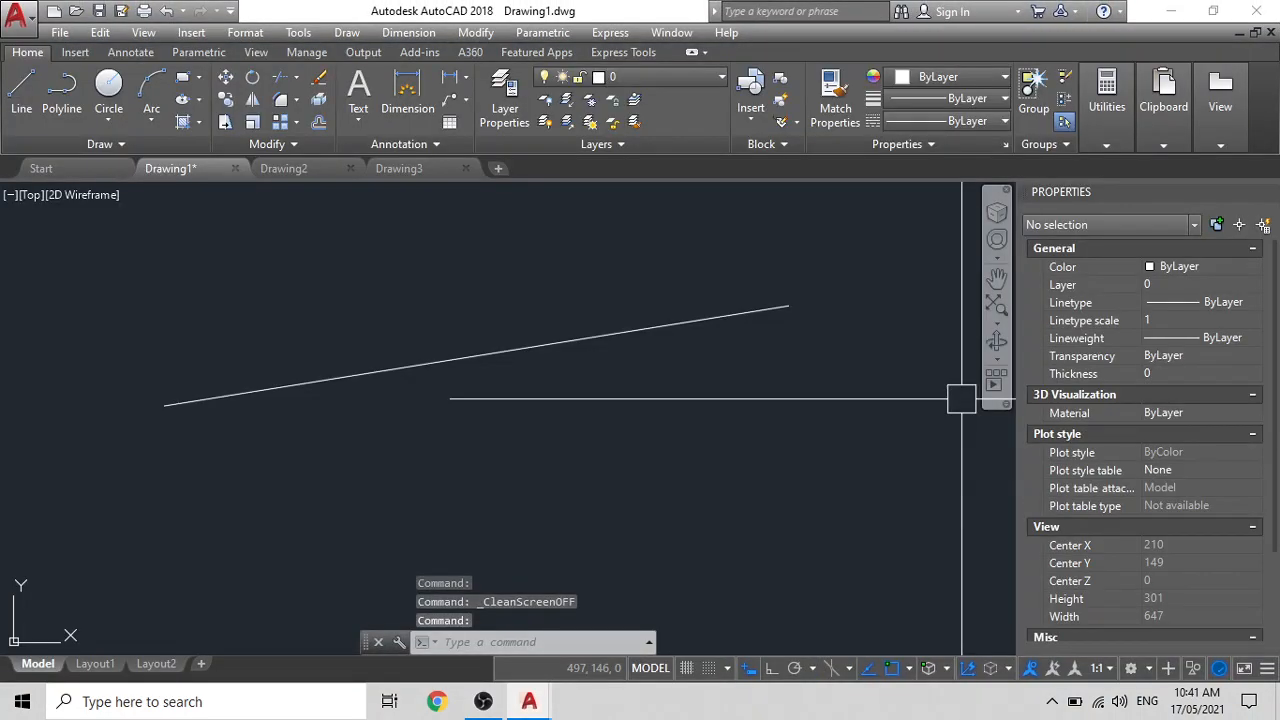
pyautogui.hotkey('ctrl', 'o')
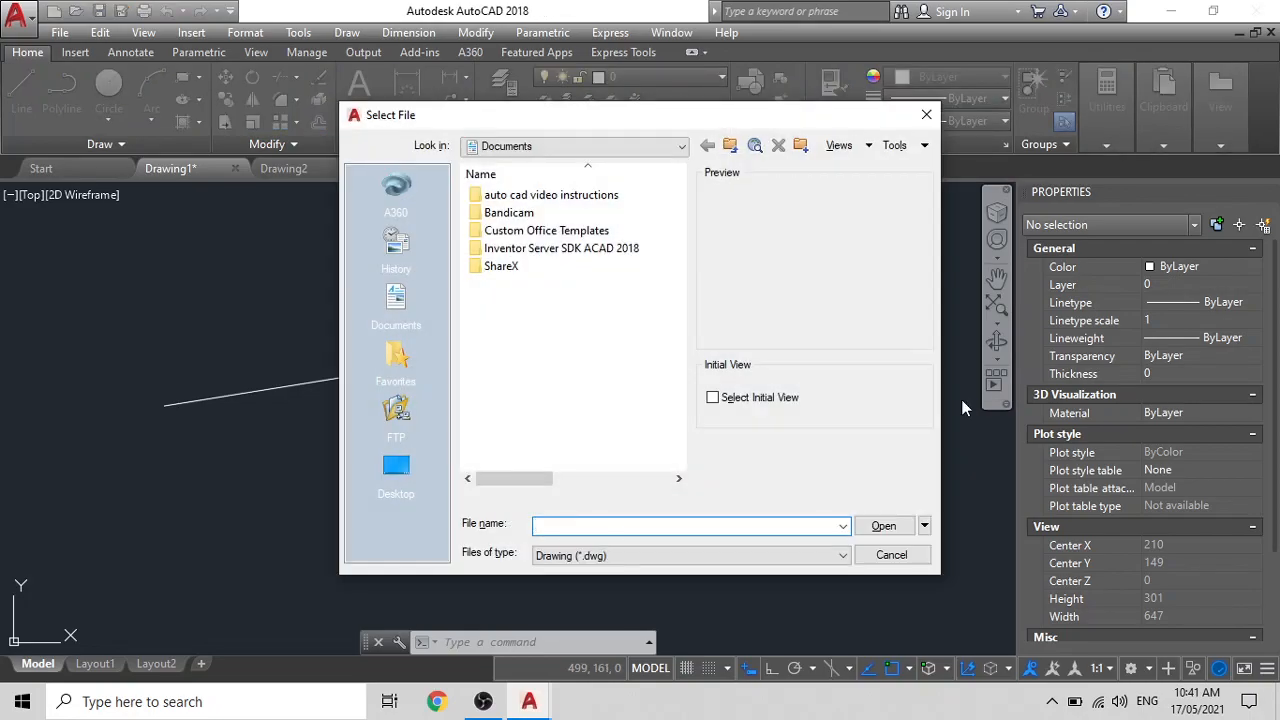
pyautogui.press('Escape')
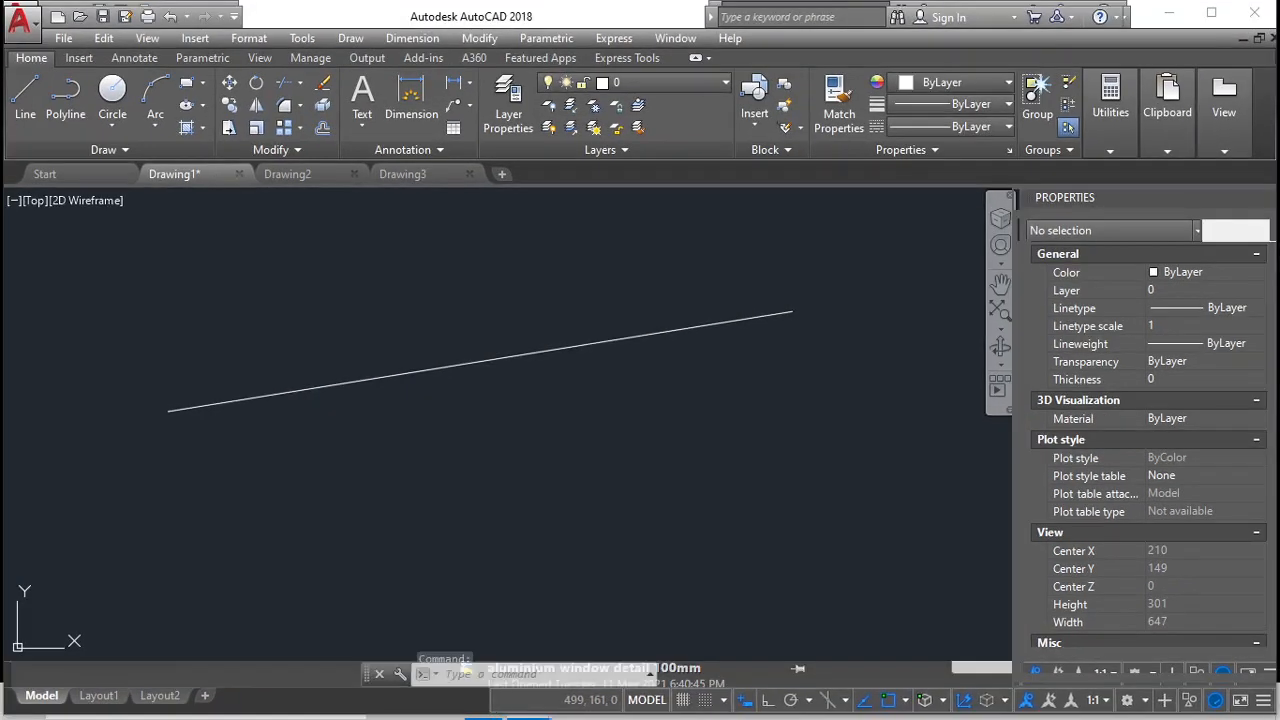
pyautogui.hotkey('ctrl', '0')
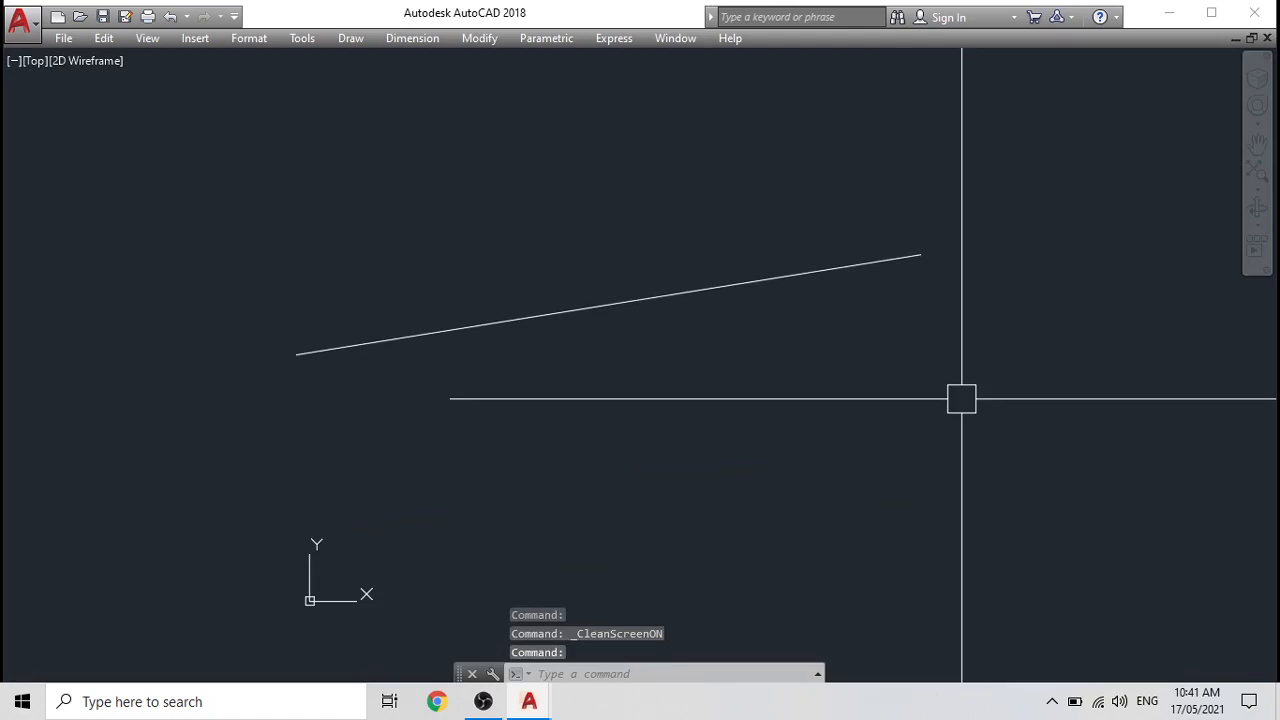
pyautogui.hotkey('ctrl', '0')
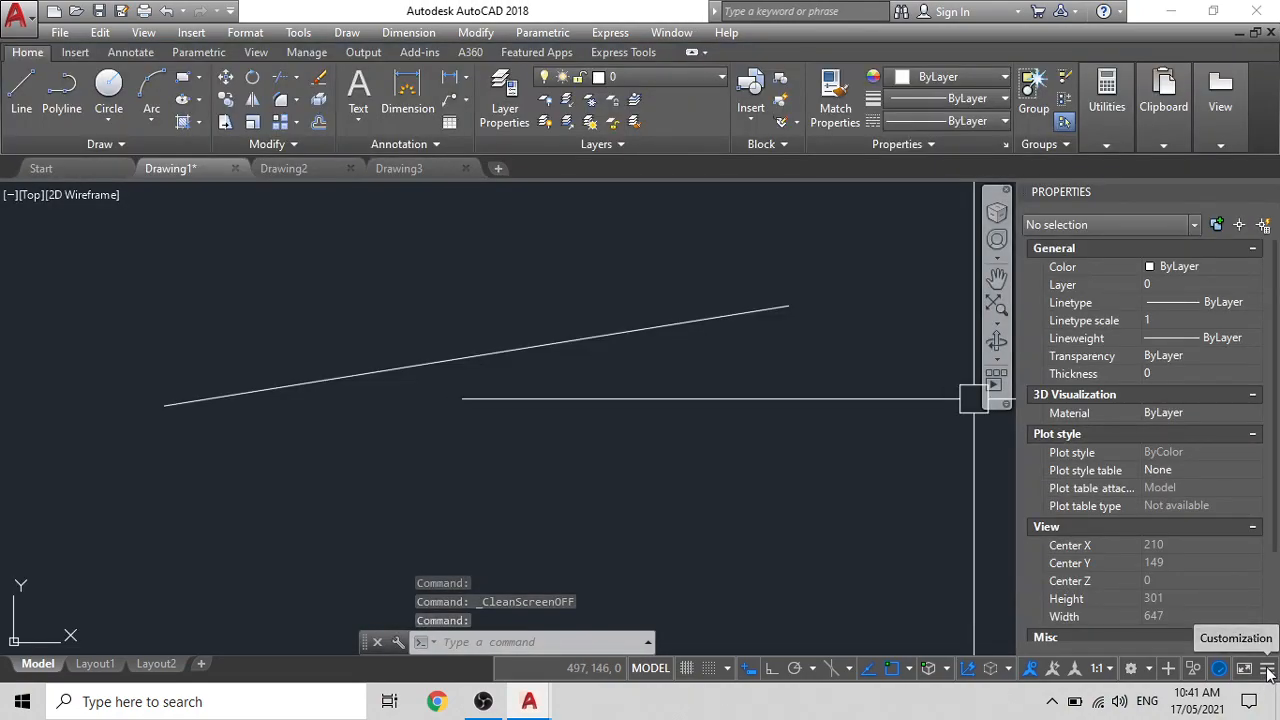
# Customize the status bar to hide the Coordinates and Model Space items
pyautogui.click(1267, 670)
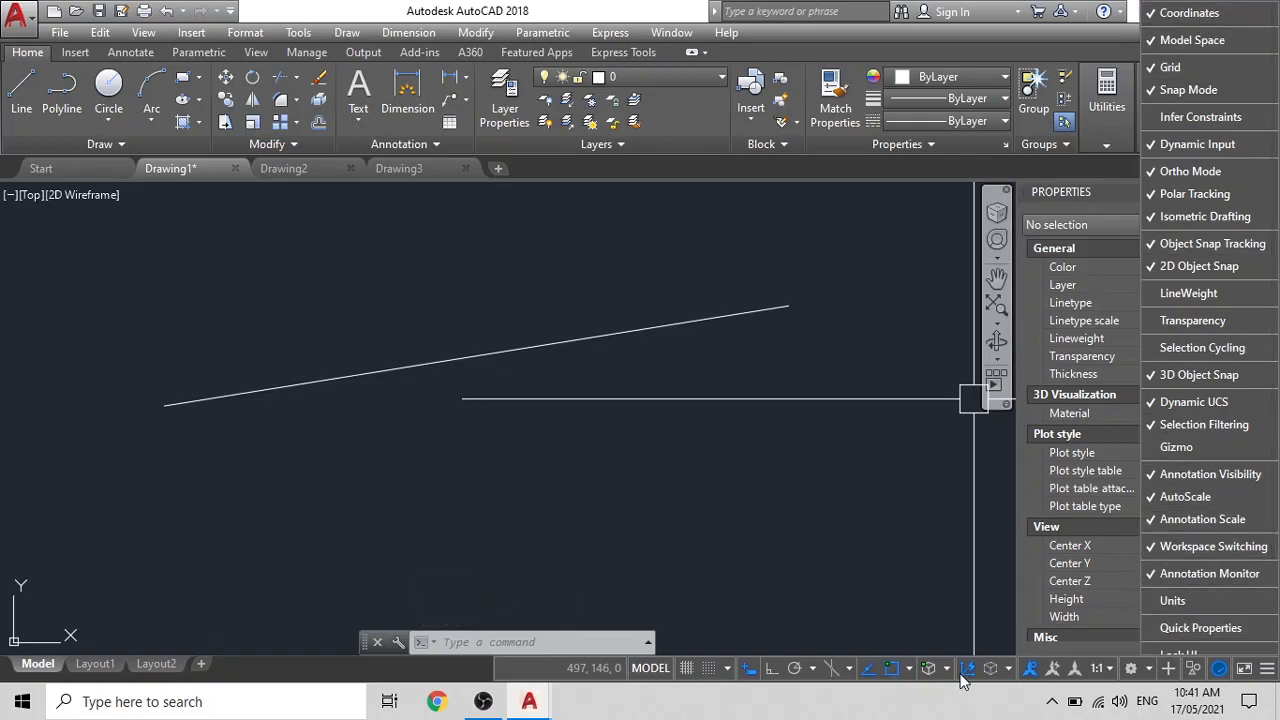
pyautogui.scroll(-2, 1212, 530)
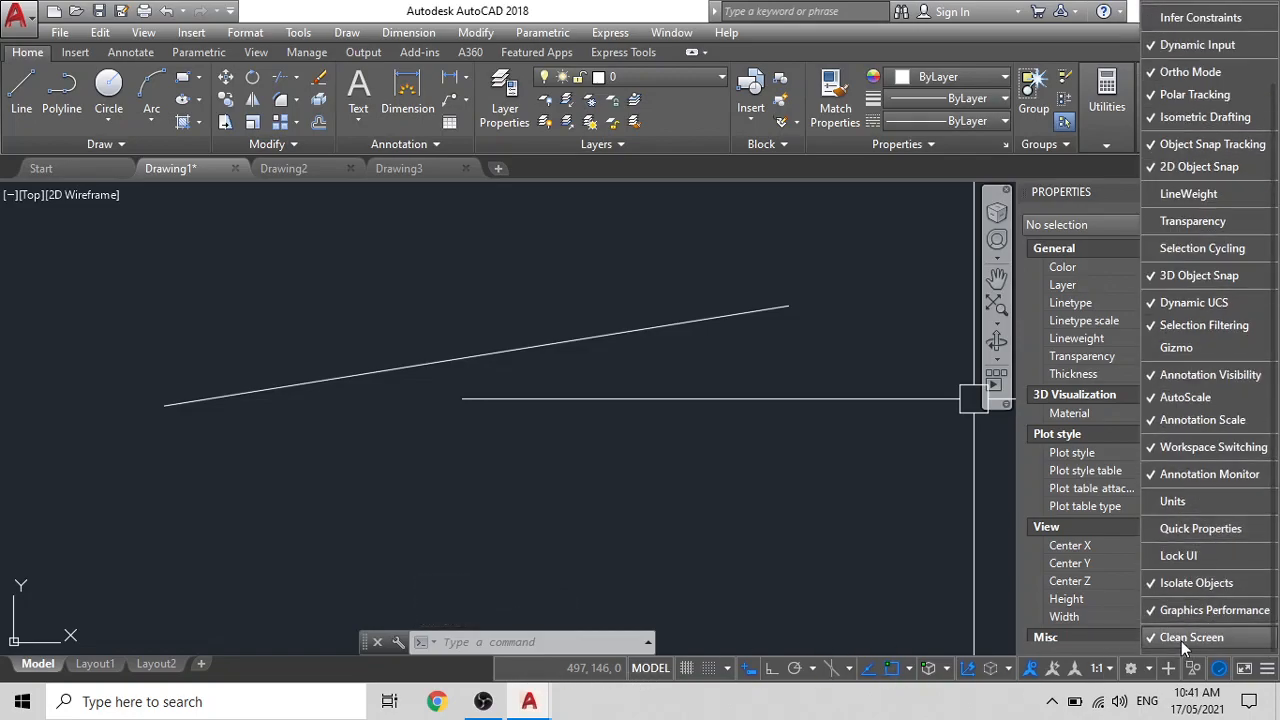
pyautogui.scroll(2, 1185, 620)
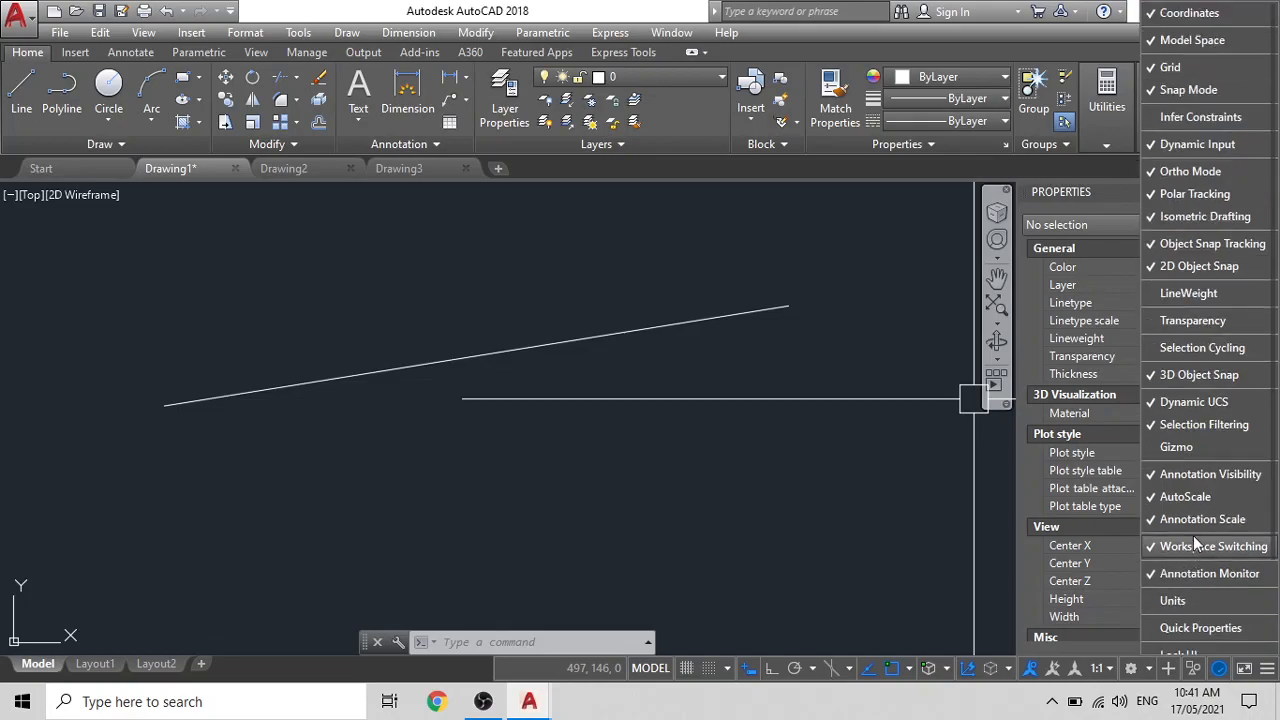
pyautogui.click(1148, 14)
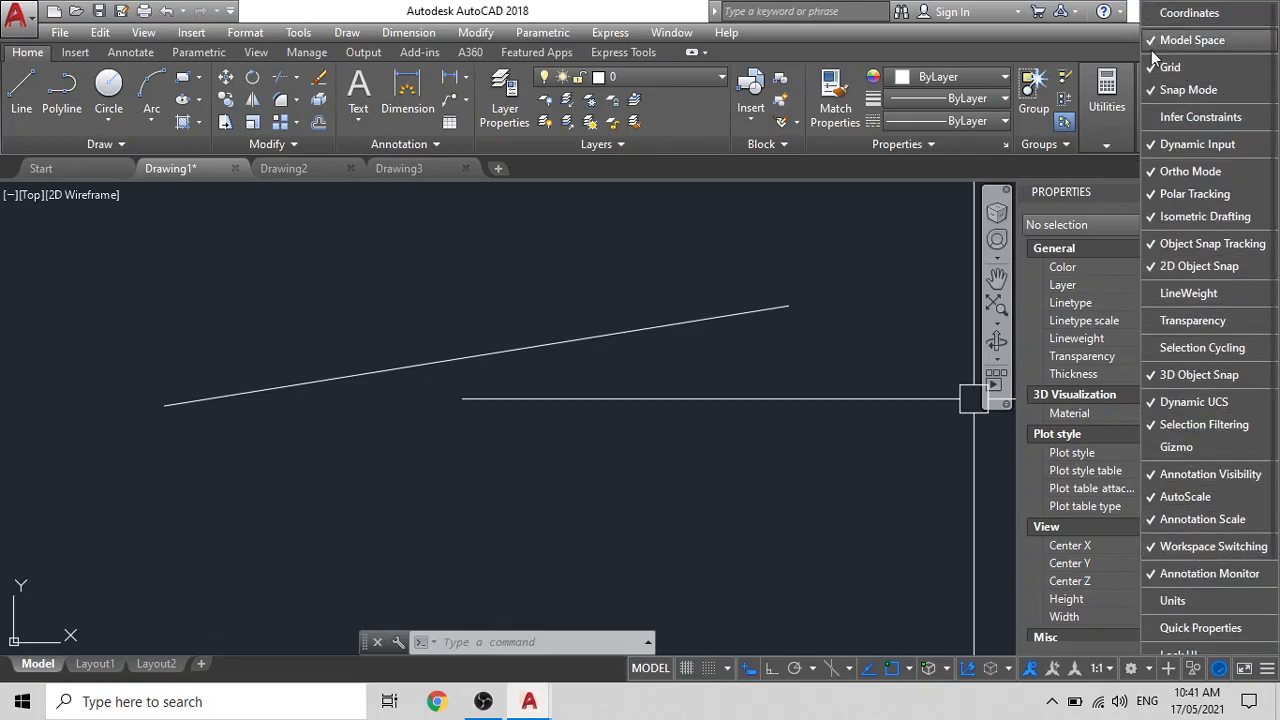
pyautogui.click(1151, 50)
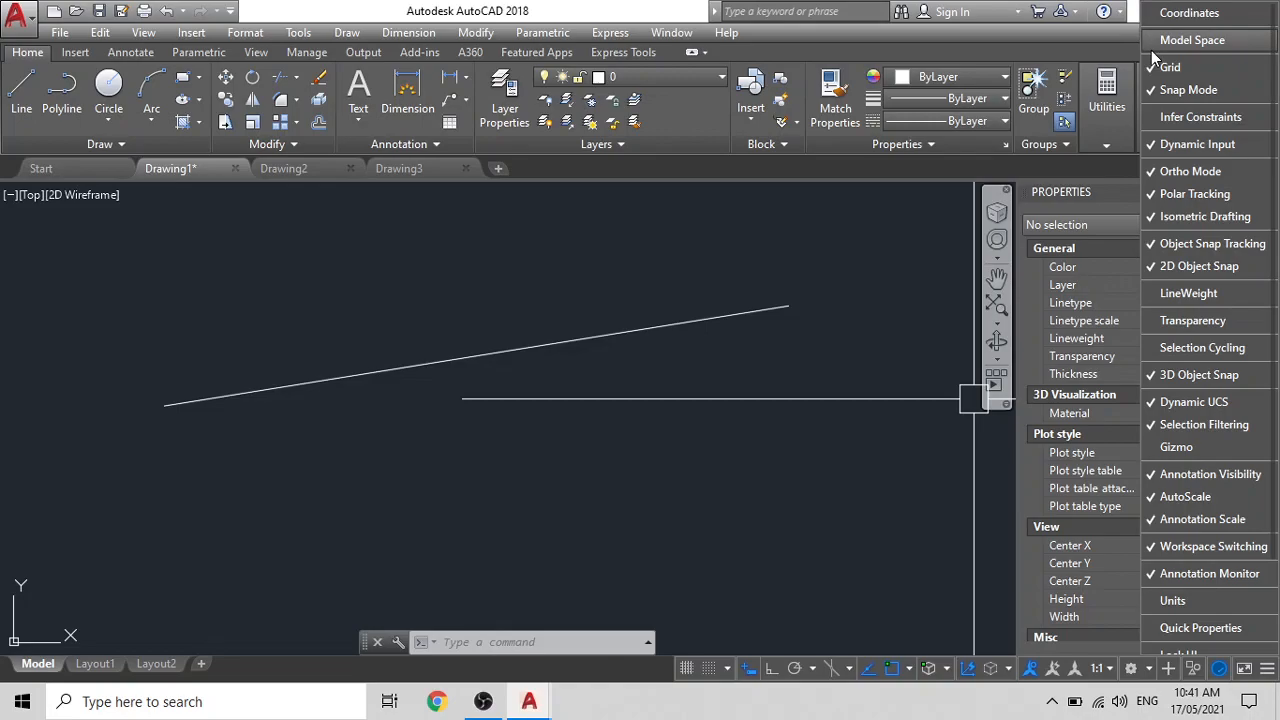